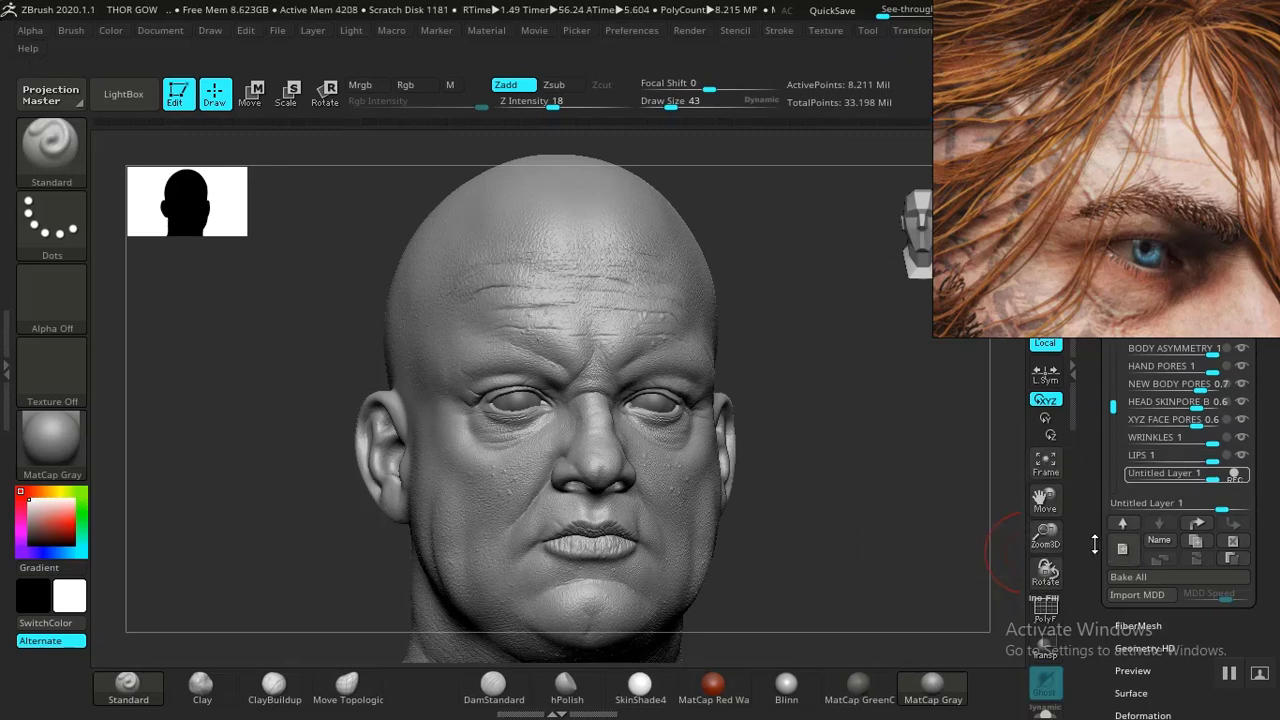
- Rename the untitled layer as SCARS
{"action": "left_click", "coordinate": [1160, 540]}
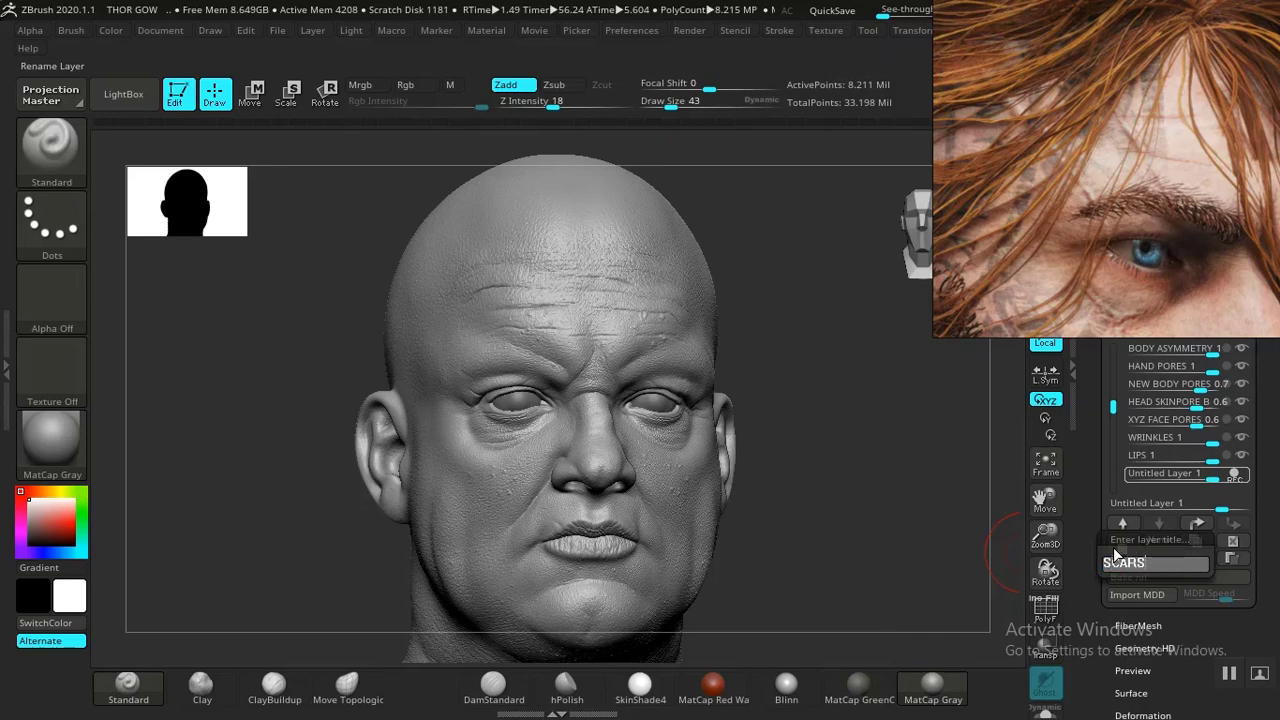
{"action": "key", "text": "Return"}
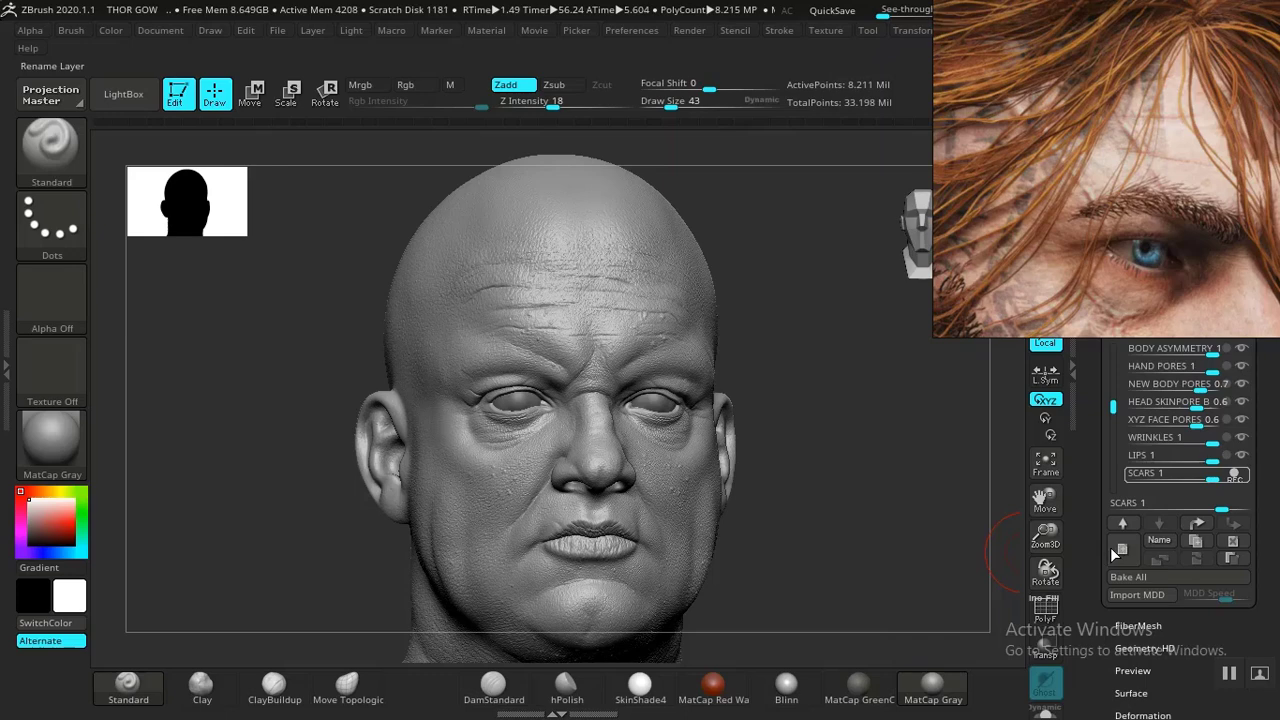
- Inspect the head's polygroups by isolating and hiding groups with polyframe shown, then show the whole mesh again
{"action": "mouse_move", "coordinate": [867, 494]}
{"action": "left_mouse_down"}
{"action": "mouse_move", "coordinate": [894, 560]}
{"action": "mouse_move", "coordinate": [934, 423]}
{"action": "mouse_move", "coordinate": [729, 431]}
{"action": "mouse_move", "coordinate": [604, 414]}
{"action": "left_mouse_up"}
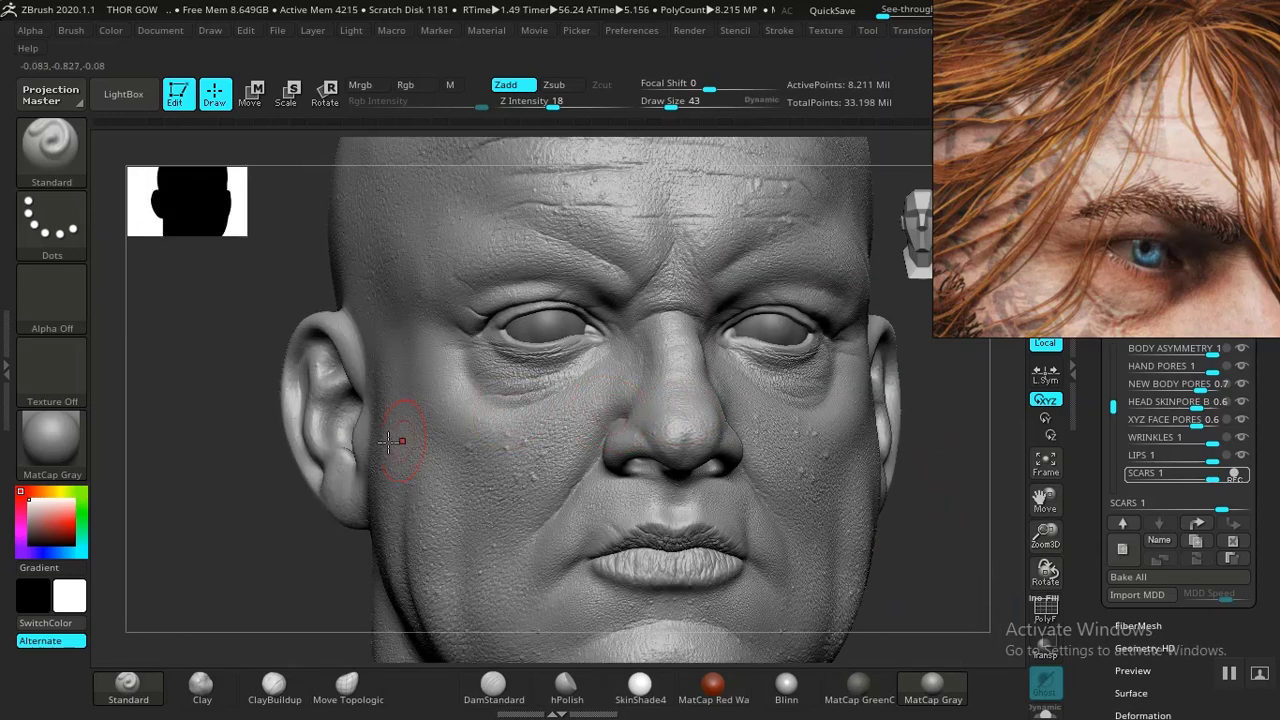
{"action": "left_click_drag", "start_coordinate": [249, 531], "coordinate": [329, 434]}
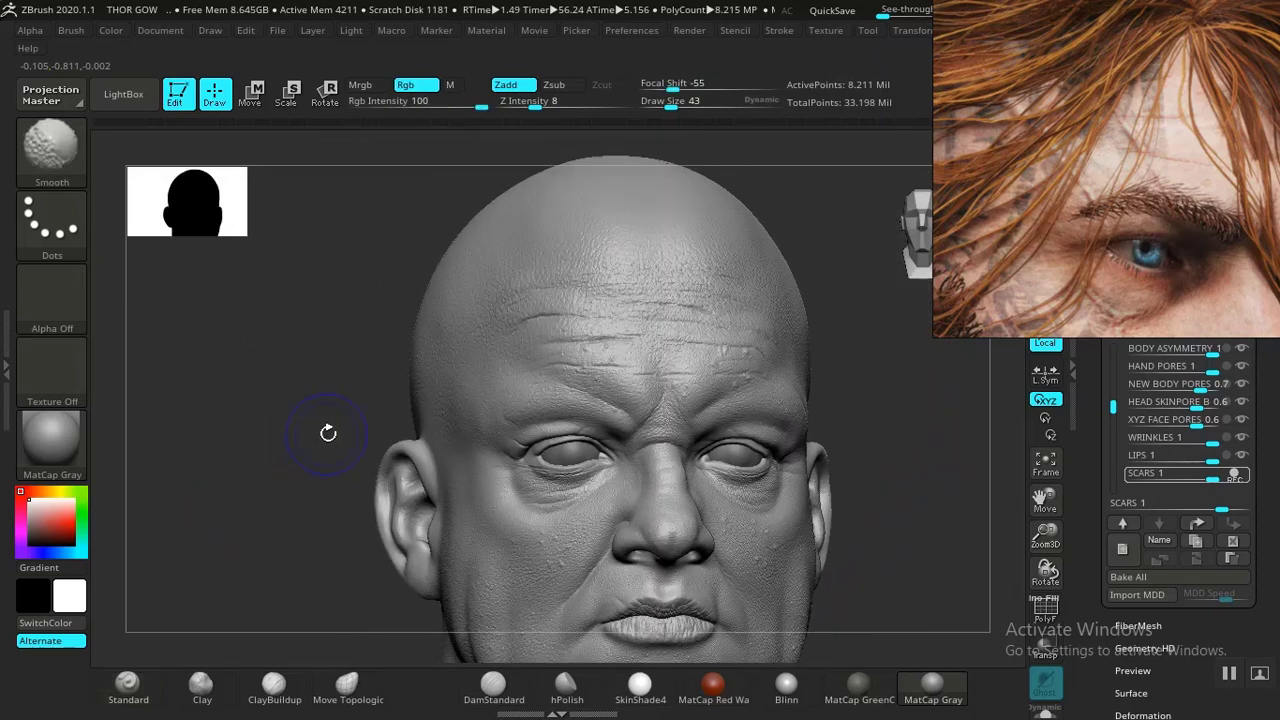
{"action": "key", "text": "shift+f"}
{"action": "mouse_move", "coordinate": [871, 540]}
{"action": "left_mouse_down"}
{"action": "mouse_move", "coordinate": [850, 405]}
{"action": "mouse_move", "coordinate": [823, 423]}
{"action": "mouse_move", "coordinate": [791, 514]}
{"action": "mouse_move", "coordinate": [669, 480]}
{"action": "left_mouse_up"}
{"action": "key", "text": "ctrl"}
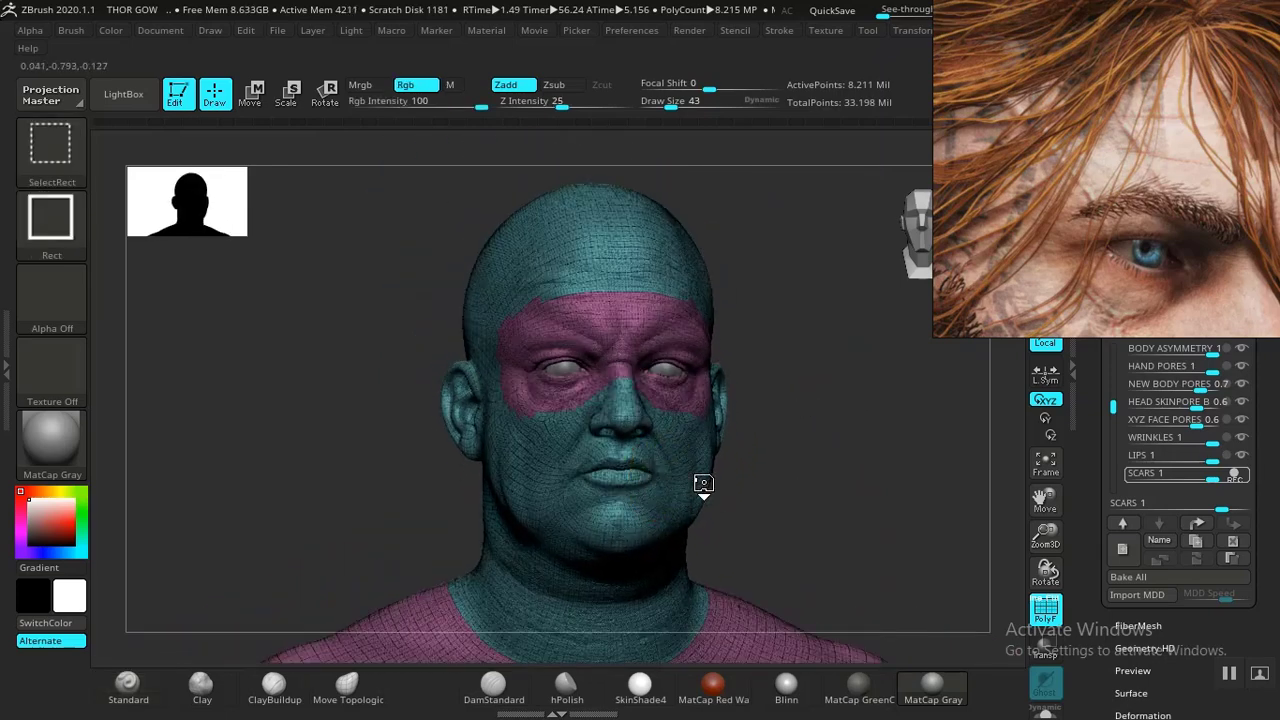
{"action": "left_click", "coordinate": [728, 486], "text": "ctrl+shift"}
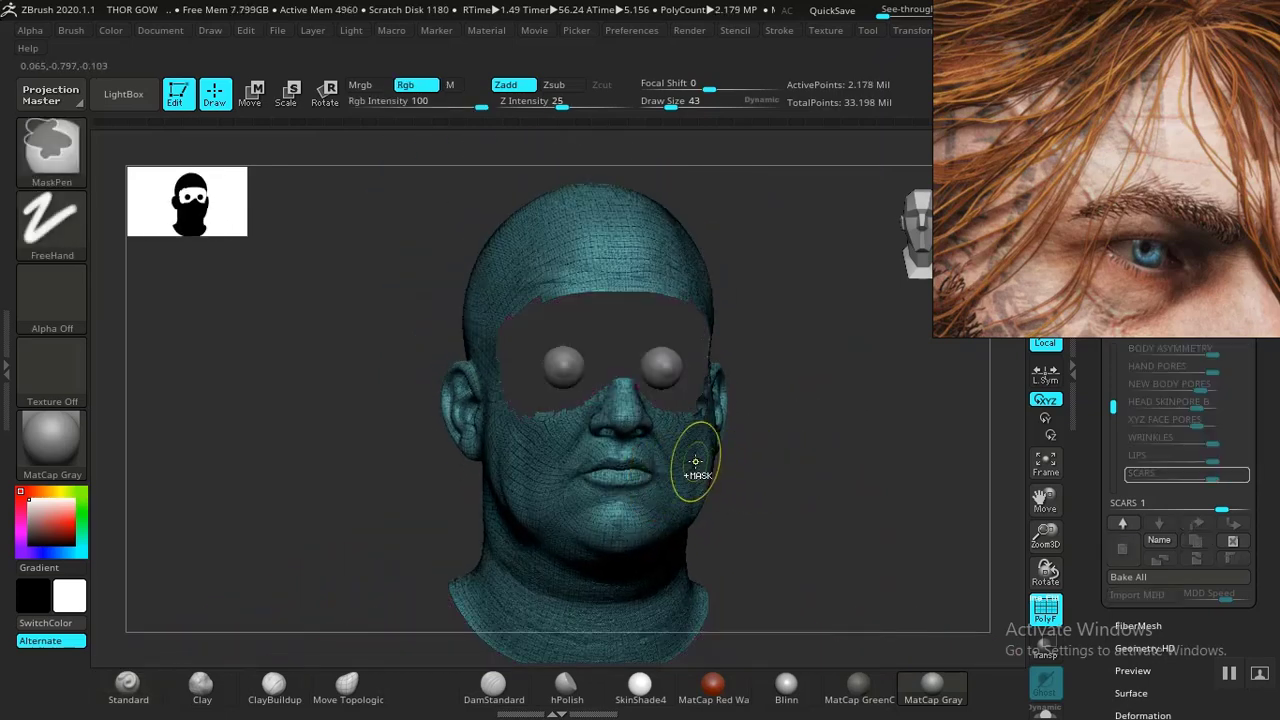
{"action": "key", "text": "ctrl+shift"}
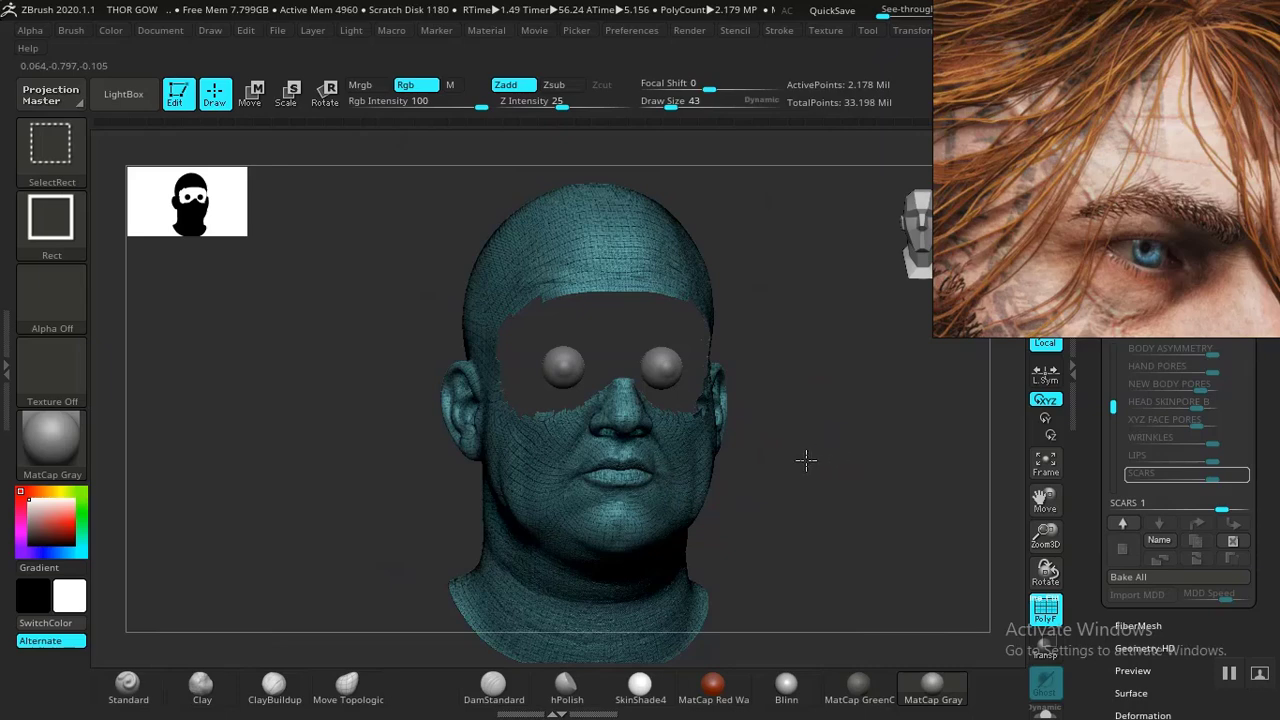
{"action": "left_click", "coordinate": [769, 471], "text": "ctrl+shift"}
{"action": "key", "text": "ctrl+shift"}
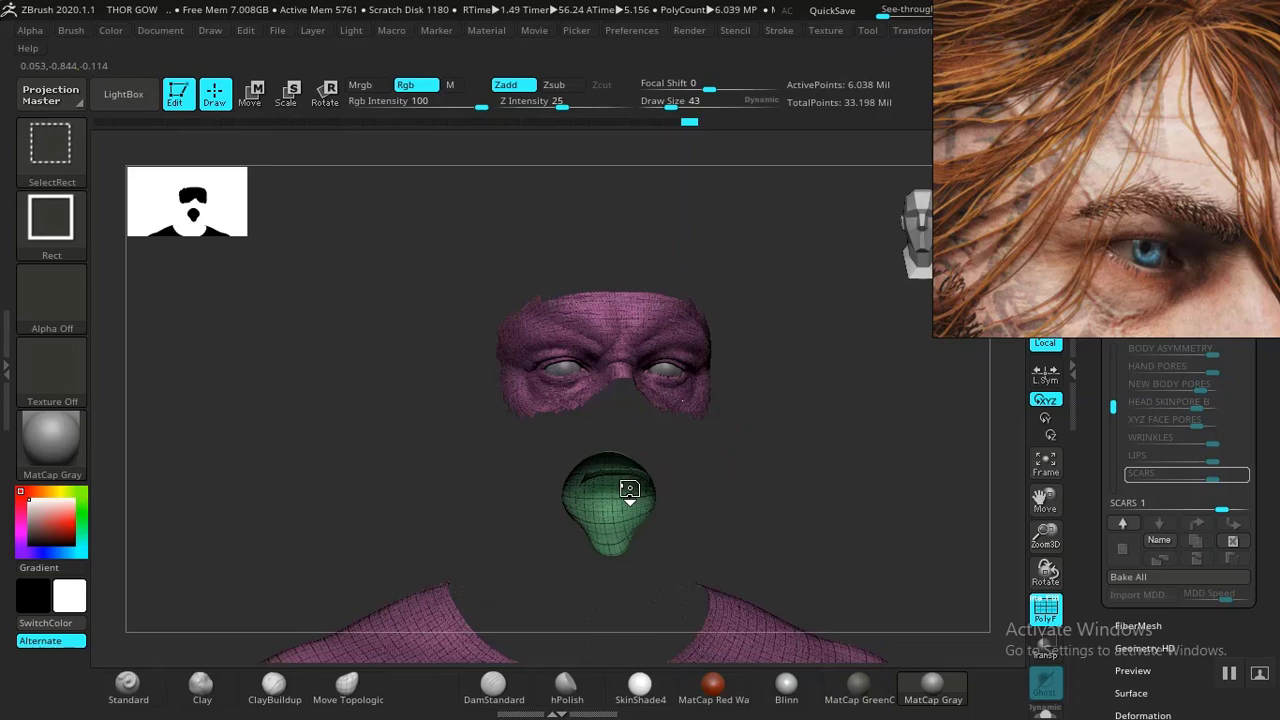
{"action": "left_click", "coordinate": [617, 504], "text": "ctrl+shift"}
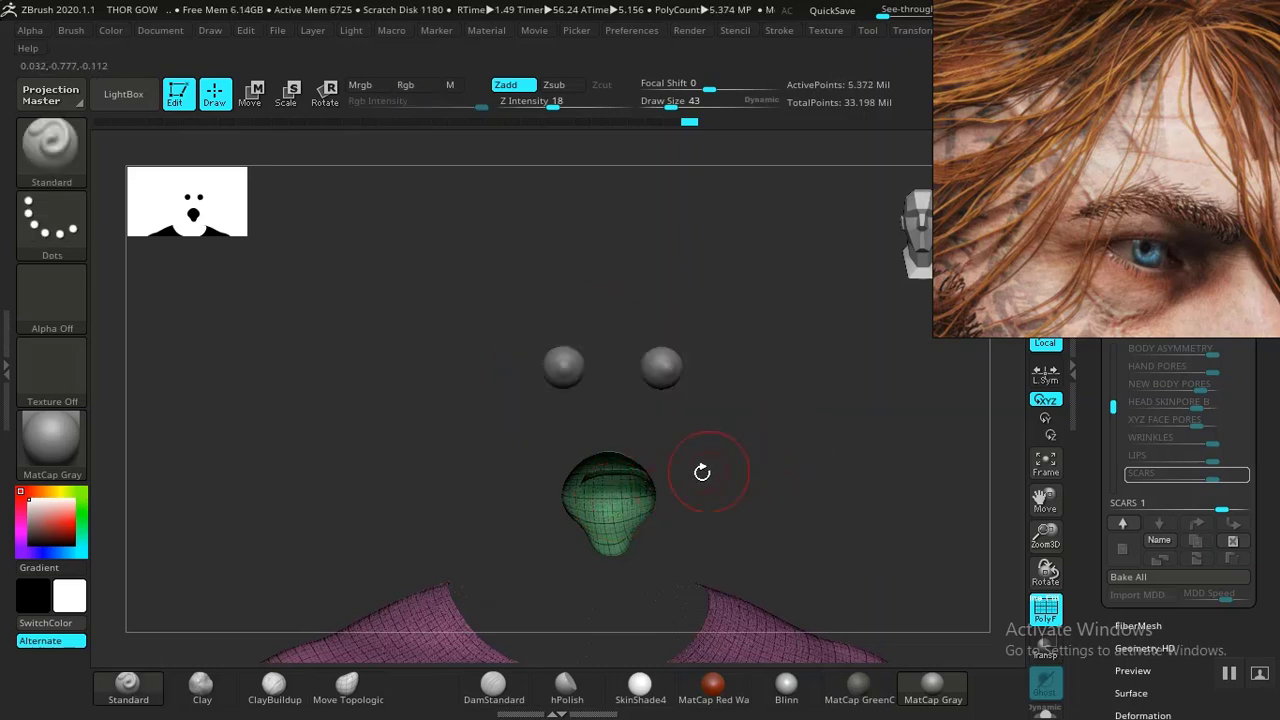
{"action": "key", "text": "ctrl+shift"}
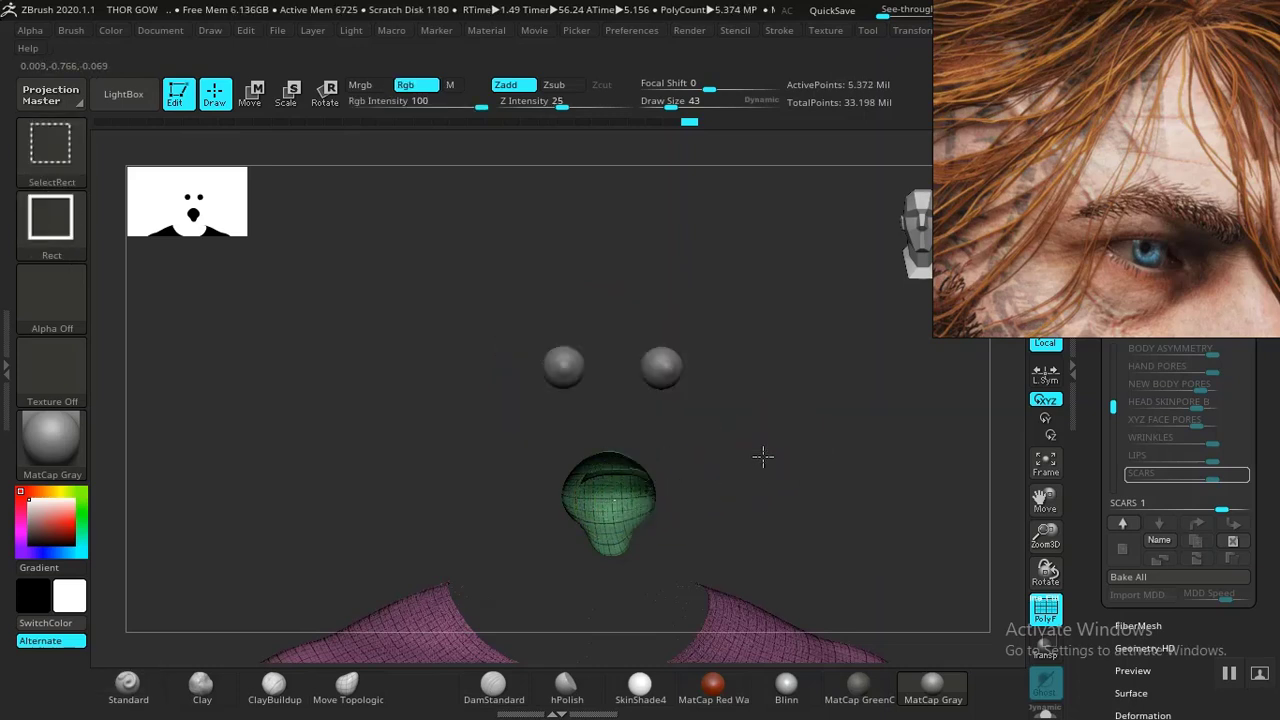
{"action": "left_click", "coordinate": [632, 494], "text": "ctrl+shift"}
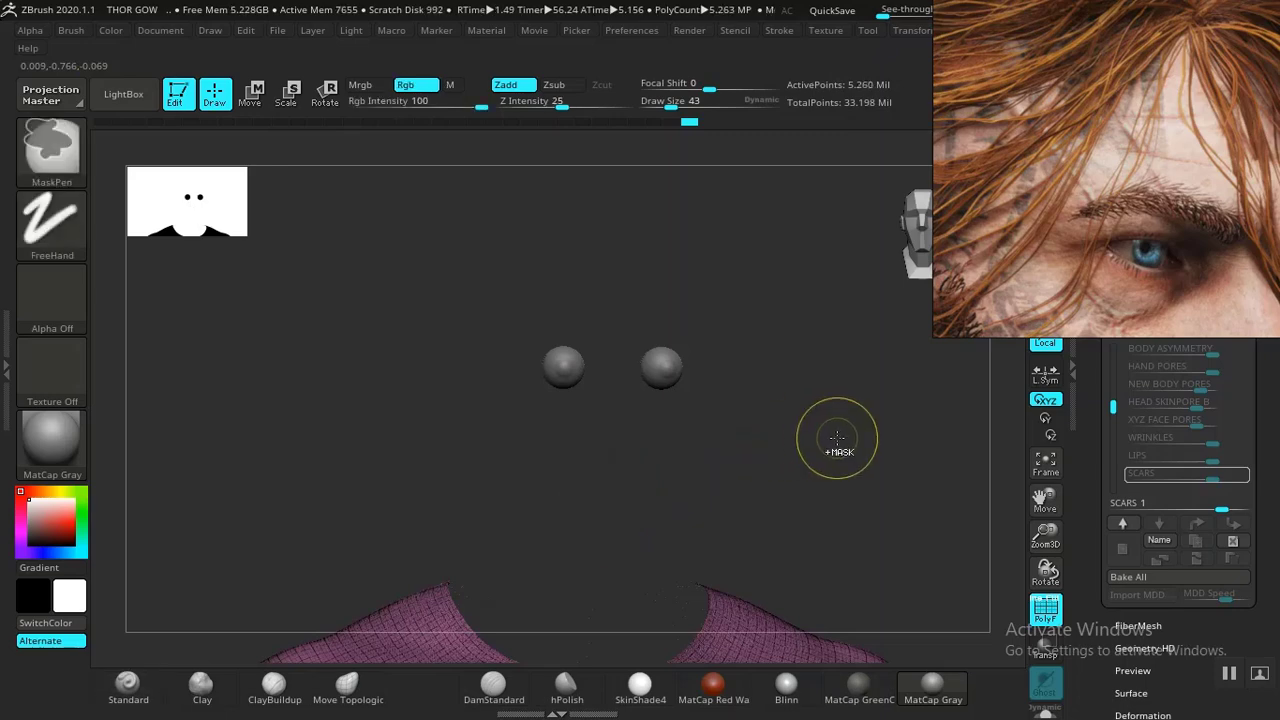
{"action": "left_click_drag", "start_coordinate": [847, 428], "coordinate": [892, 517], "text": "ctrl+shift"}
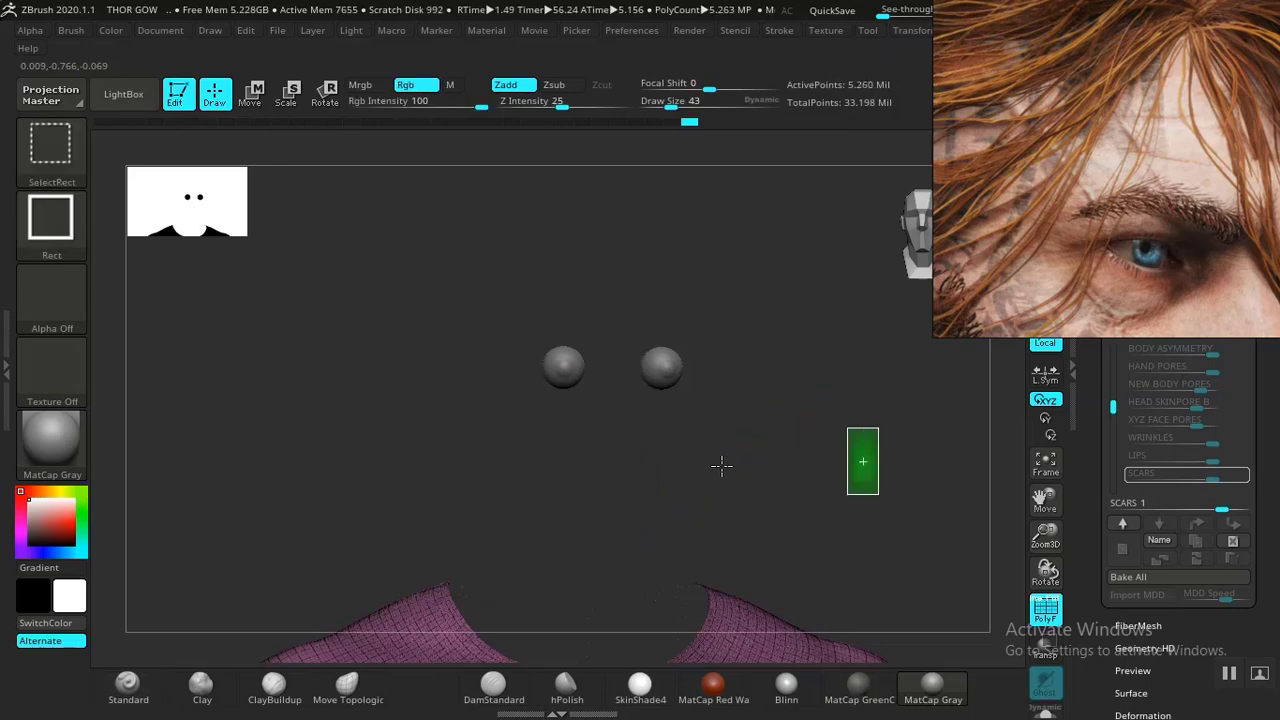
{"action": "mouse_move", "coordinate": [713, 470]}
{"action": "left_mouse_down", "text": "ctrl+shift"}
{"action": "mouse_move", "coordinate": [734, 451]}
{"action": "mouse_move", "coordinate": [860, 540]}
{"action": "mouse_move", "coordinate": [946, 560]}
{"action": "mouse_move", "coordinate": [952, 474]}
{"action": "left_mouse_up", "text": "ctrl+shift"}
{"action": "key", "text": "shift+f"}
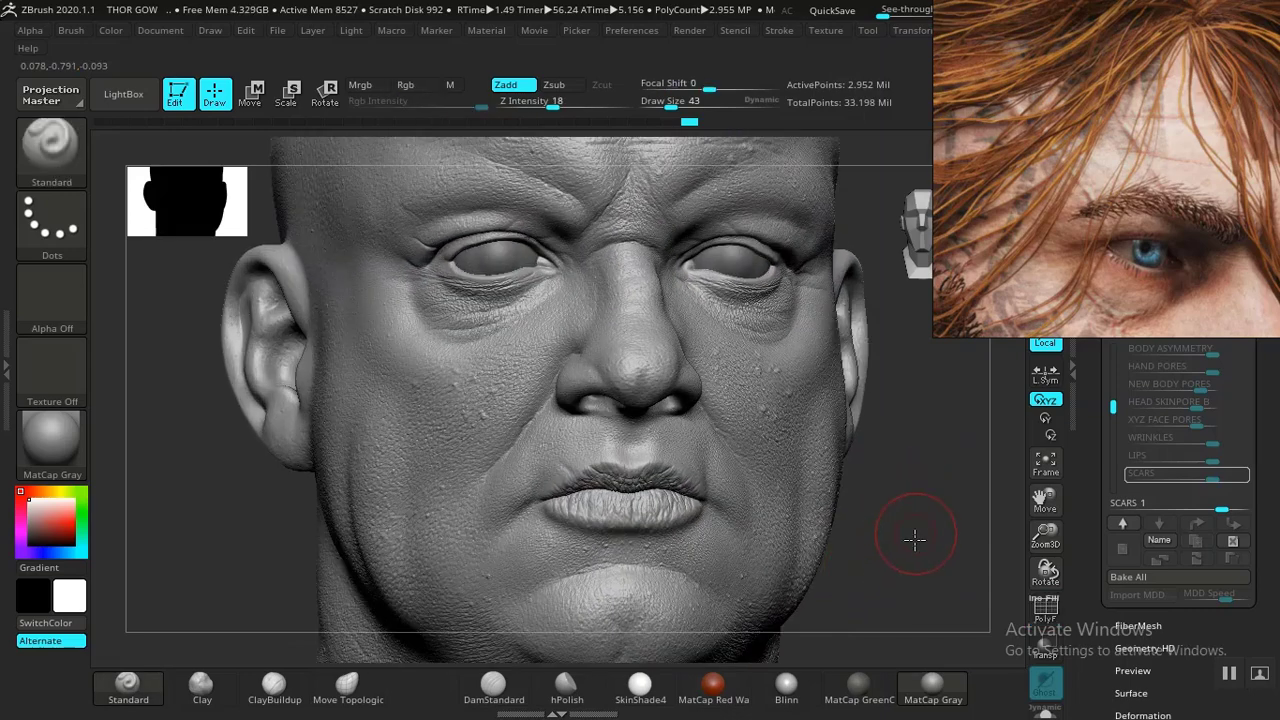
{"action": "left_click_drag", "start_coordinate": [915, 540], "coordinate": [948, 622]}
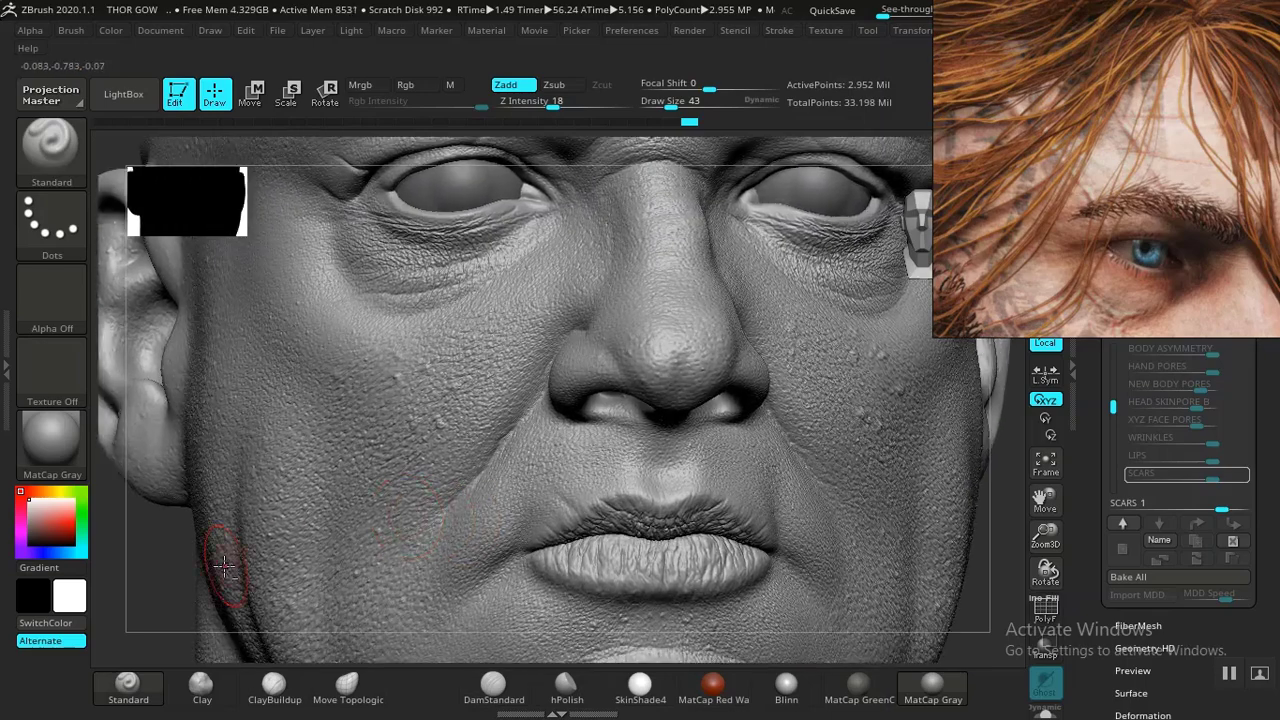
{"action": "left_click_drag", "start_coordinate": [166, 586], "coordinate": [102, 641]}
{"action": "left_click_drag", "start_coordinate": [237, 654], "coordinate": [288, 659], "text": "alt"}
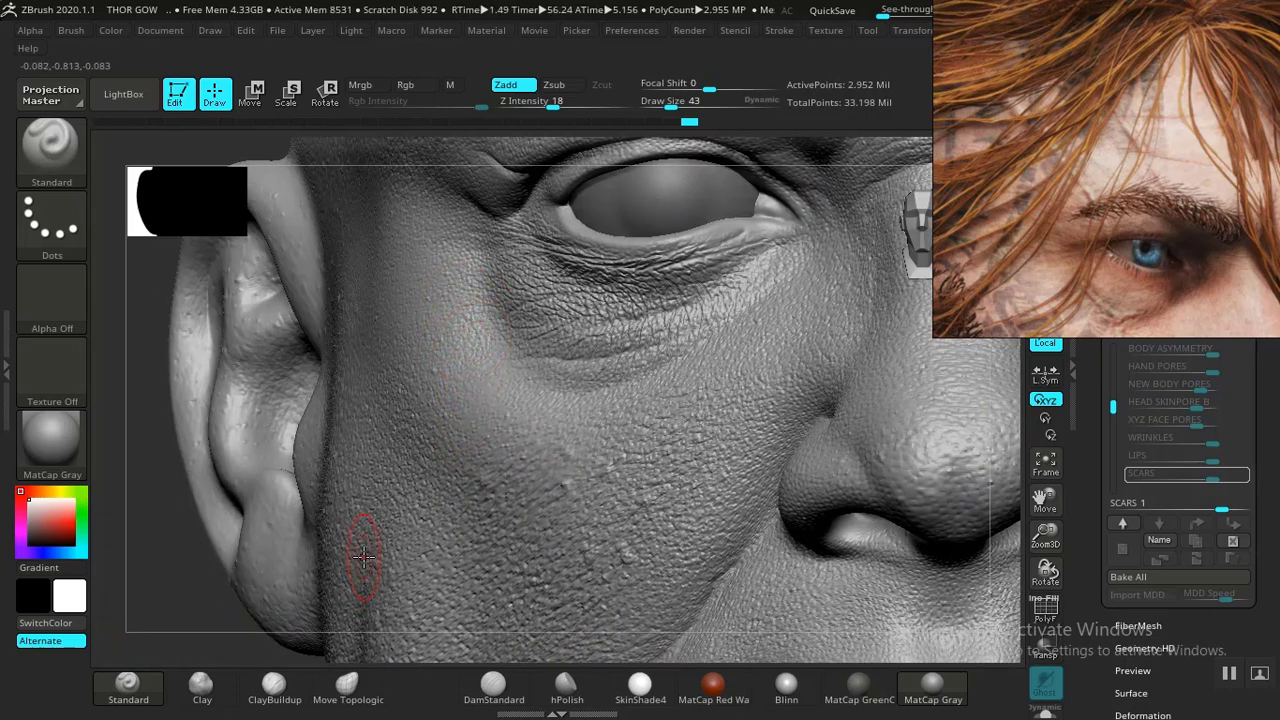
{"action": "left_click_drag", "start_coordinate": [1135, 273], "coordinate": [1112, 184]}
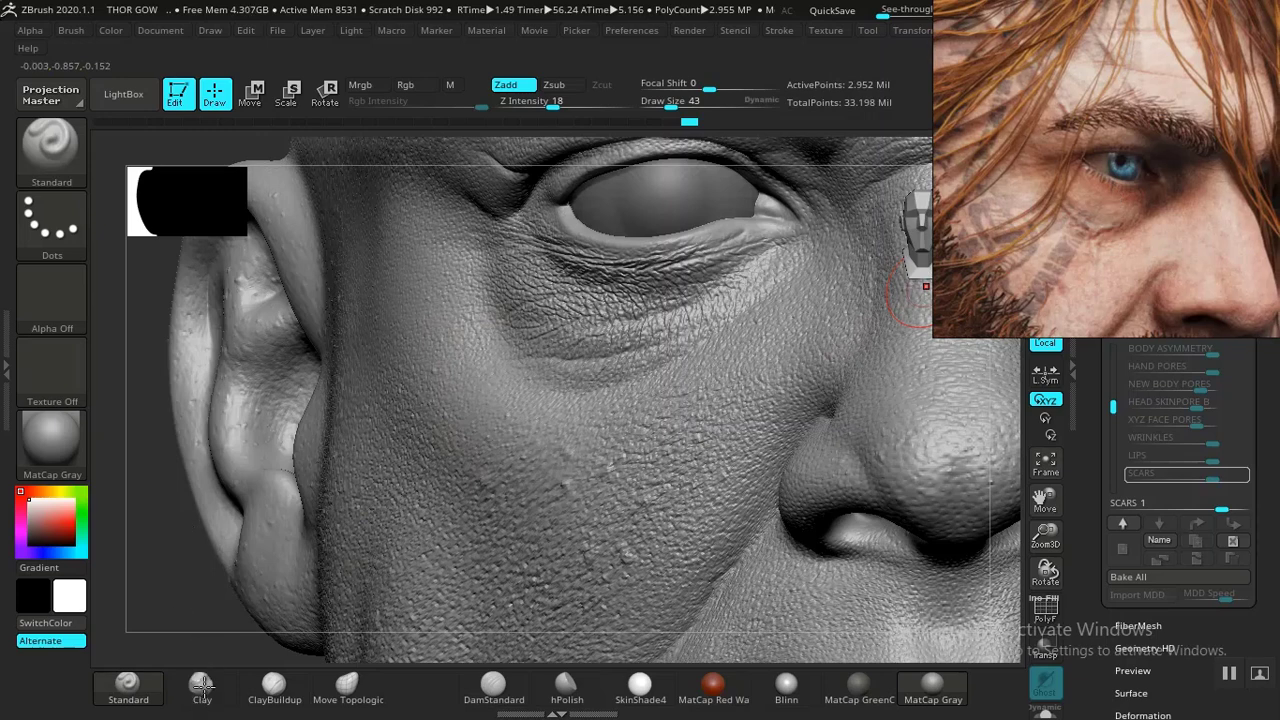
{"action": "left_click", "coordinate": [270, 693]}
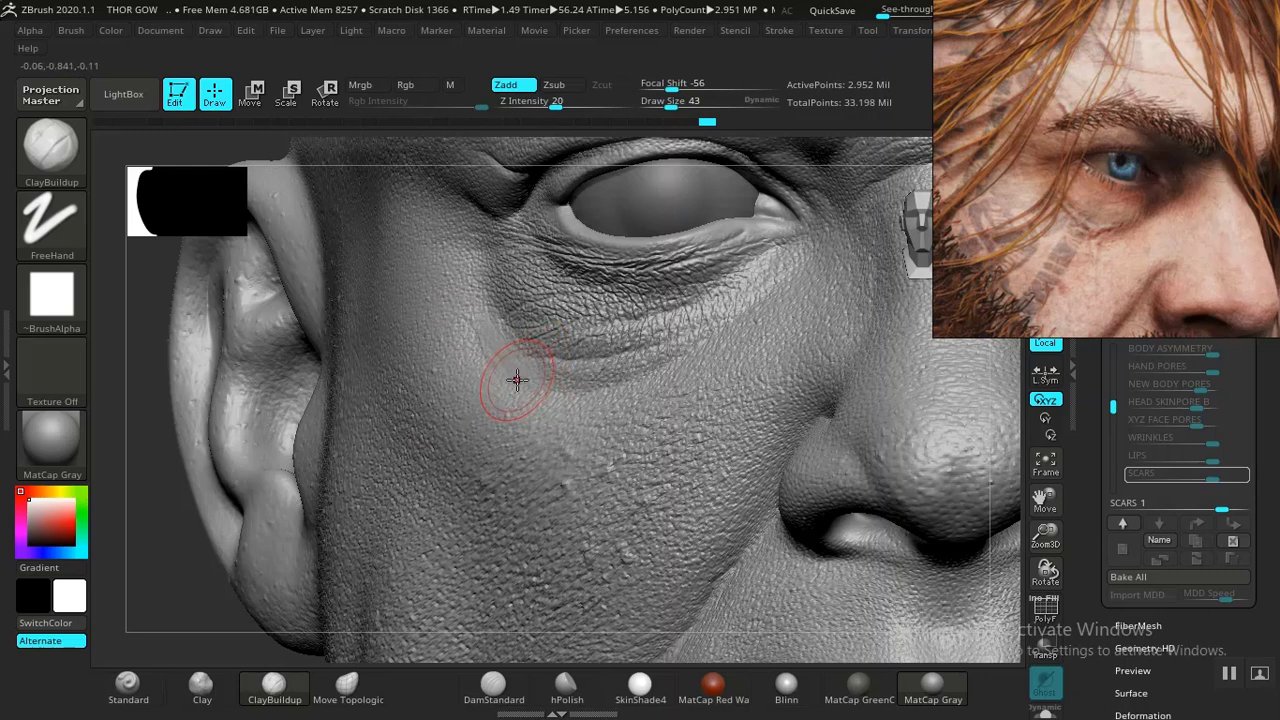
{"action": "key", "text": "ctrl"}
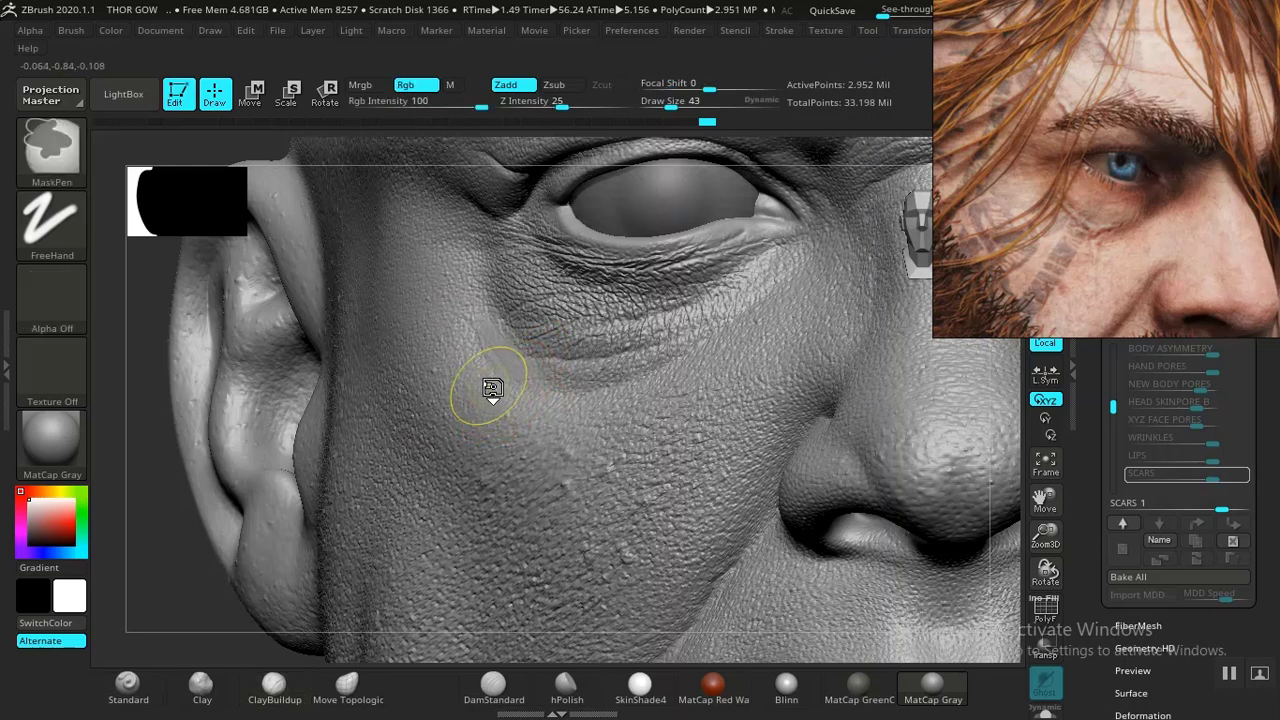
{"action": "key", "text": "ctrl+z"}
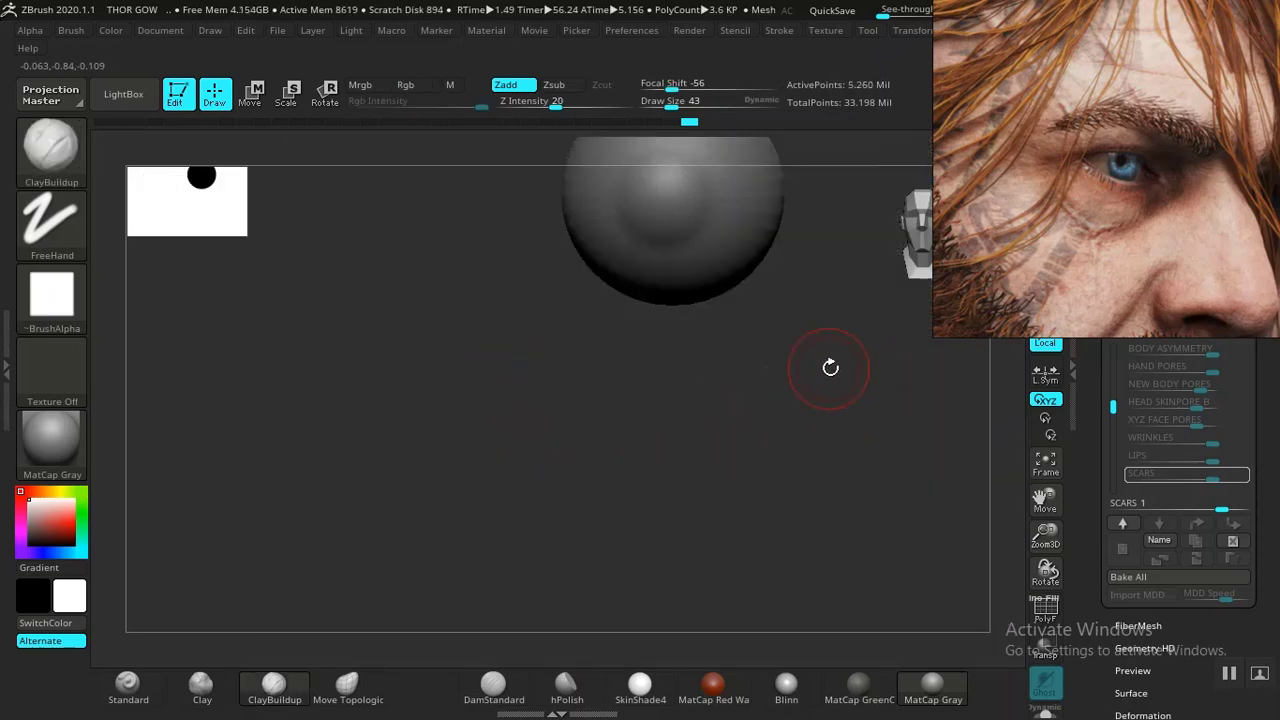
{"action": "left_click_drag", "start_coordinate": [859, 354], "coordinate": [642, 298], "text": "alt"}
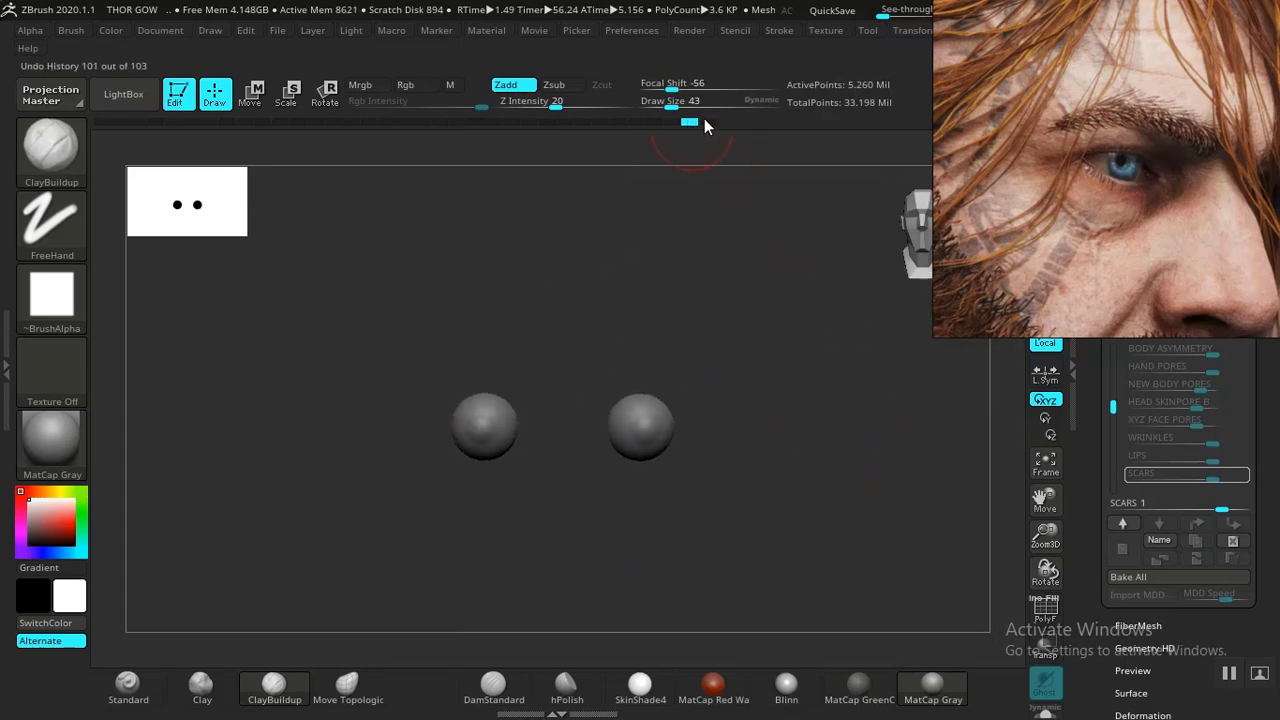
{"action": "mouse_move", "coordinate": [712, 124]}
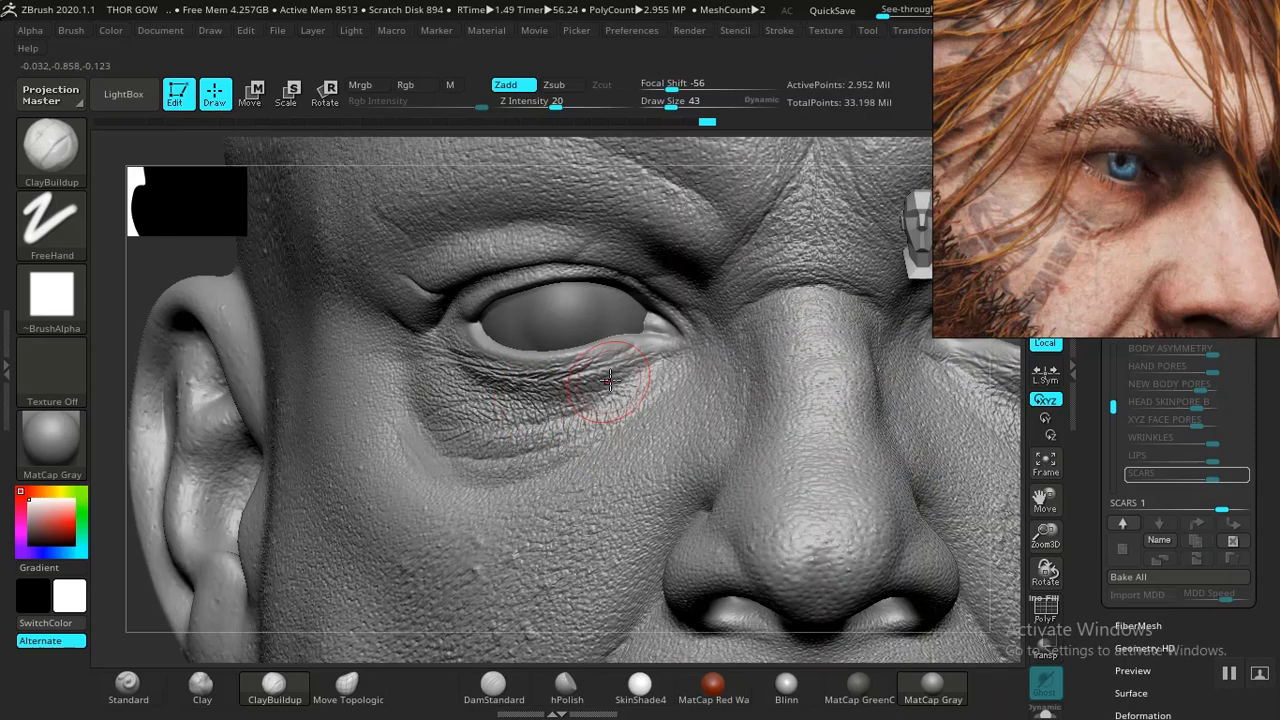
{"action": "key", "text": "ctrl"}
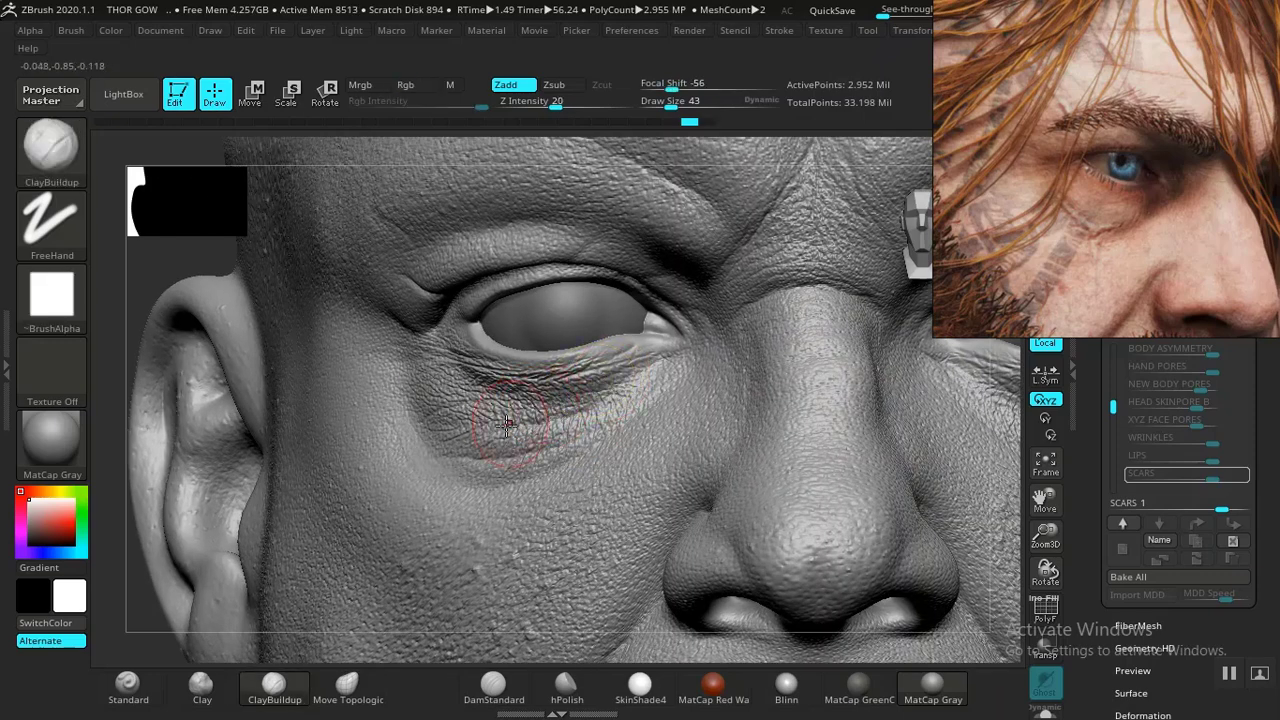
- With the Clay brush at draw size 23, sculpt a short raised scar stroke on the cheek below the eye
{"action": "mouse_move", "coordinate": [210, 278]}
{"action": "left_mouse_down"}
{"action": "mouse_move", "coordinate": [201, 285]}
{"action": "mouse_move", "coordinate": [227, 293]}
{"action": "left_mouse_up"}
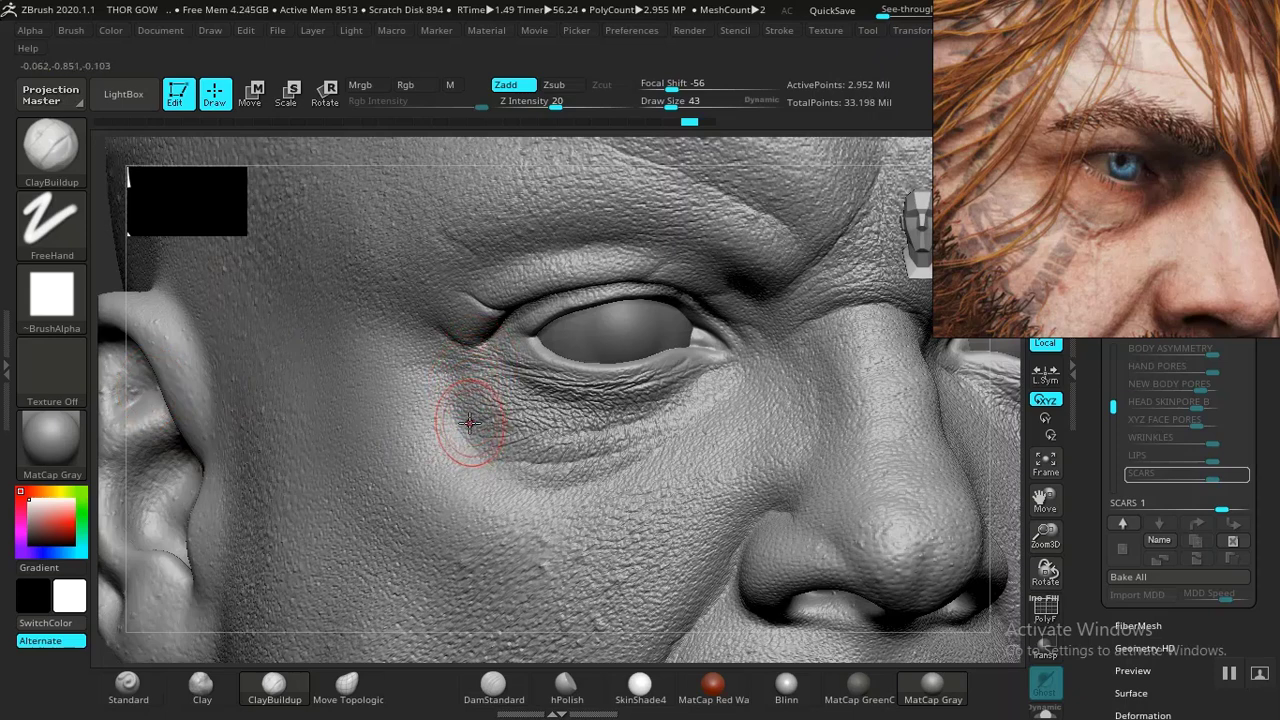
{"action": "left_click", "coordinate": [201, 688]}
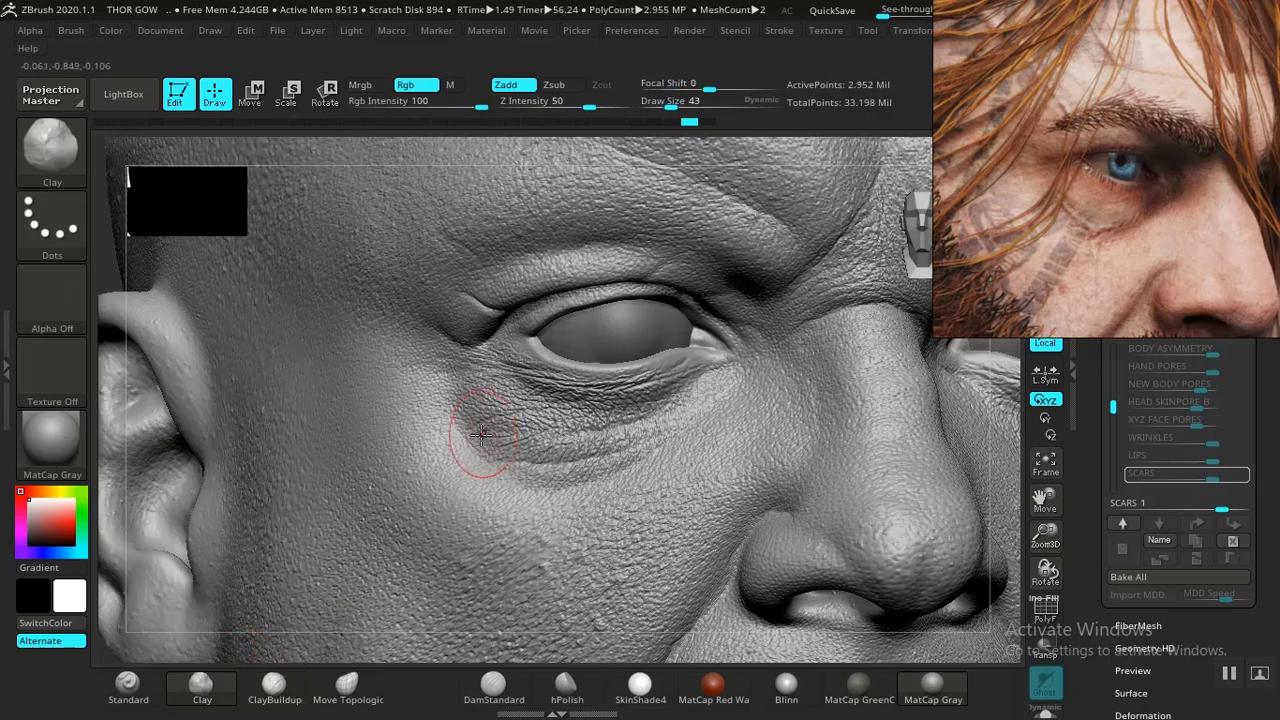
{"action": "key", "text": "bracketleft"}
{"action": "key", "text": "bracketleft"}
{"action": "key", "text": "bracketleft"}
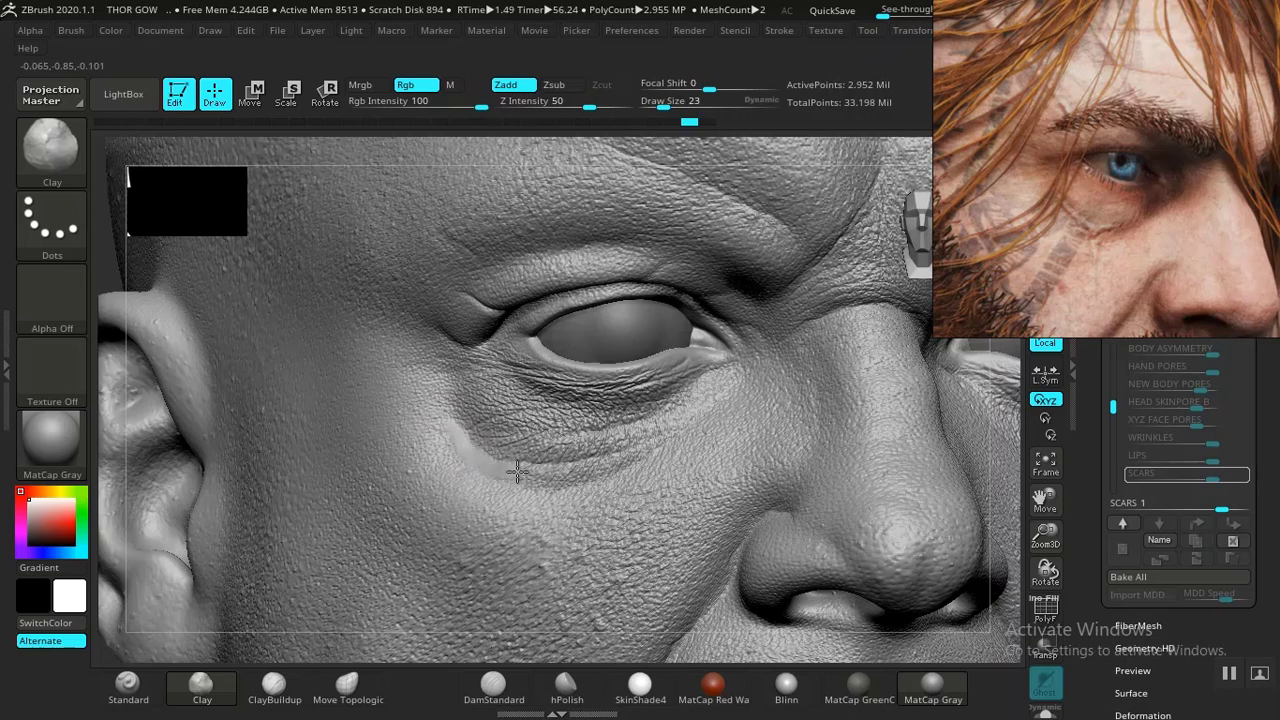
{"action": "left_click_drag", "start_coordinate": [537, 470], "coordinate": [532, 472]}
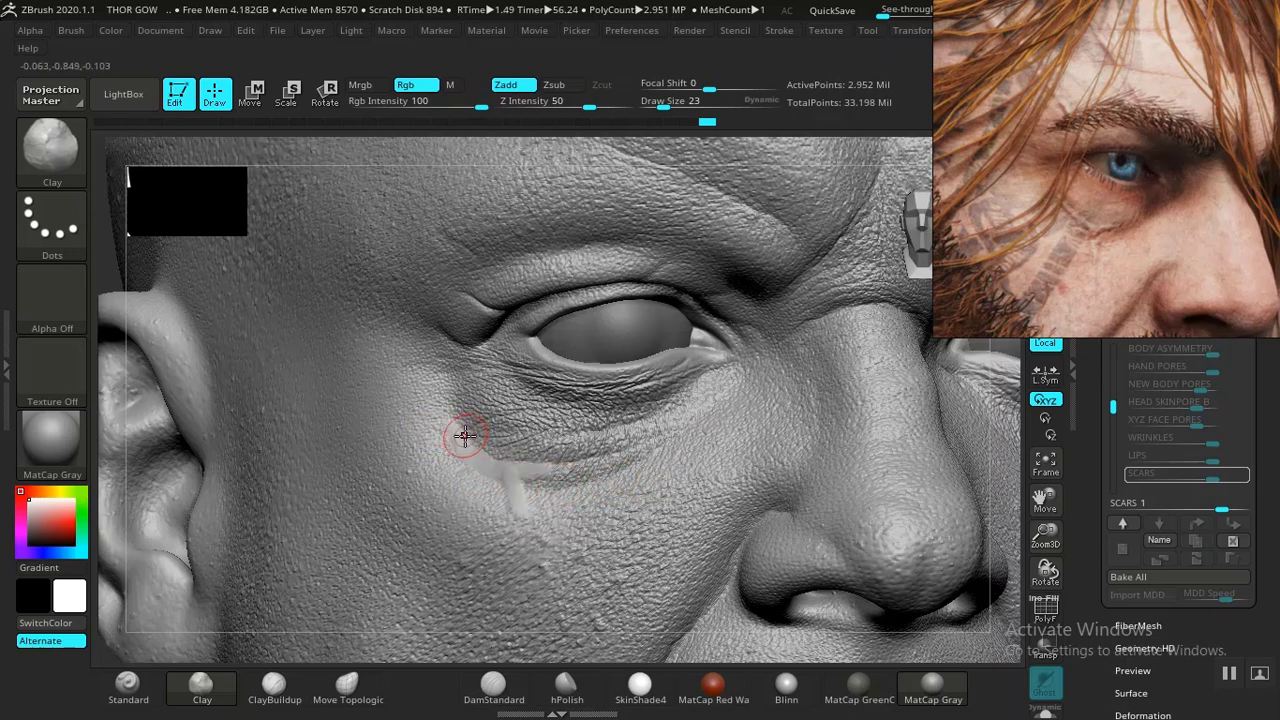
- Extend the scar into a diagonal line with a downward branch using Clay strokes at draw sizes 15 and 19
{"action": "key", "text": "bracketleft"}
{"action": "mouse_move", "coordinate": [467, 434]}
{"action": "left_mouse_down"}
{"action": "mouse_move", "coordinate": [553, 471]}
{"action": "mouse_move", "coordinate": [523, 491]}
{"action": "mouse_move", "coordinate": [527, 521]}
{"action": "left_mouse_up"}
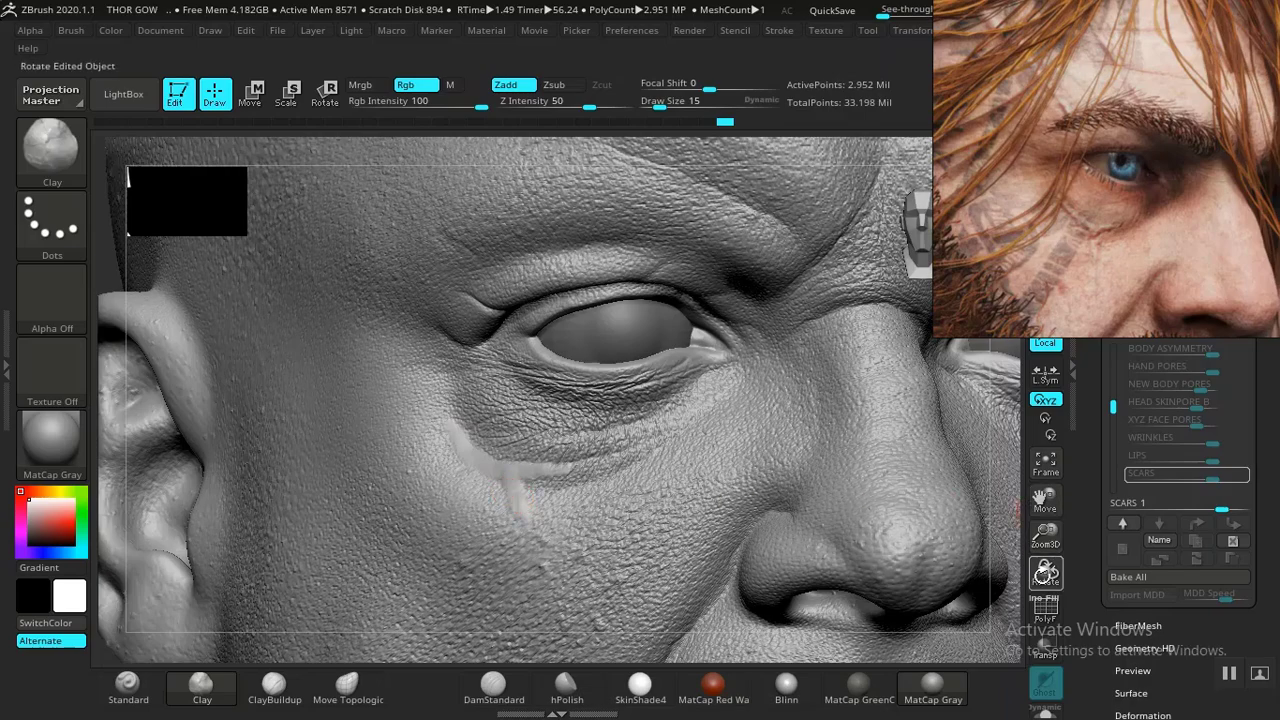
{"action": "left_click_drag", "start_coordinate": [1044, 535], "coordinate": [1046, 615]}
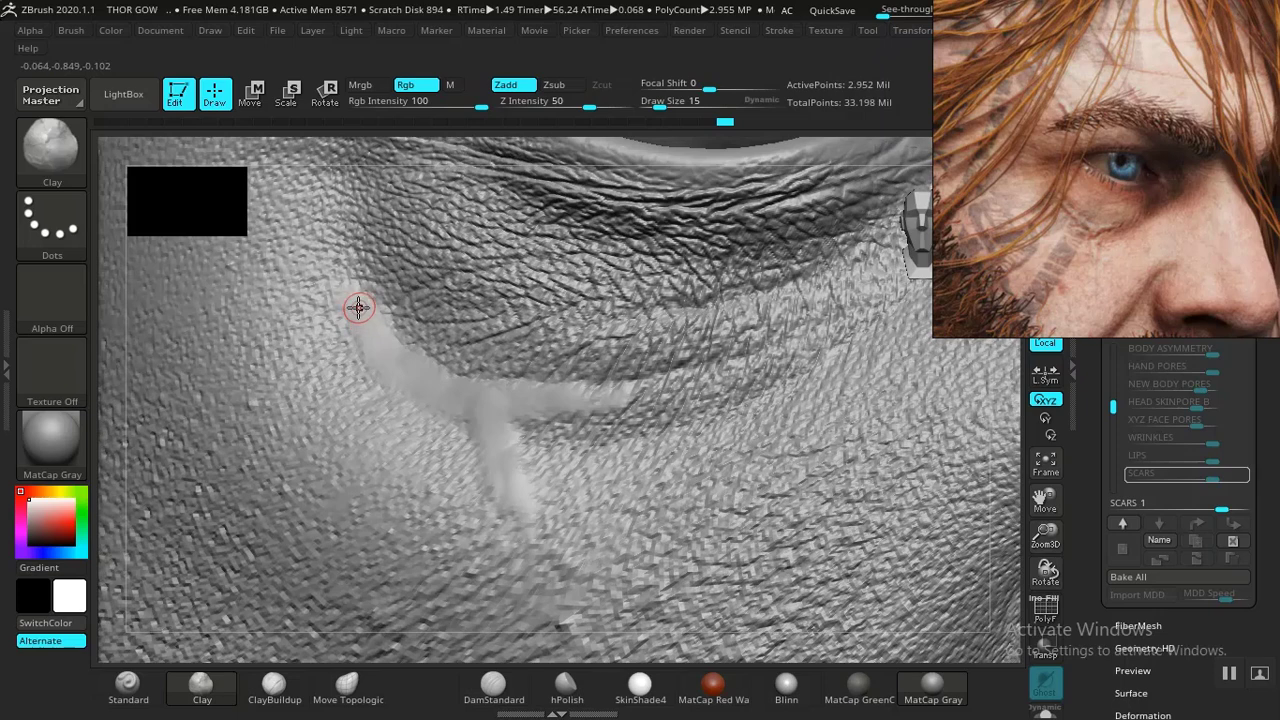
{"action": "left_click_drag", "start_coordinate": [357, 307], "coordinate": [340, 285]}
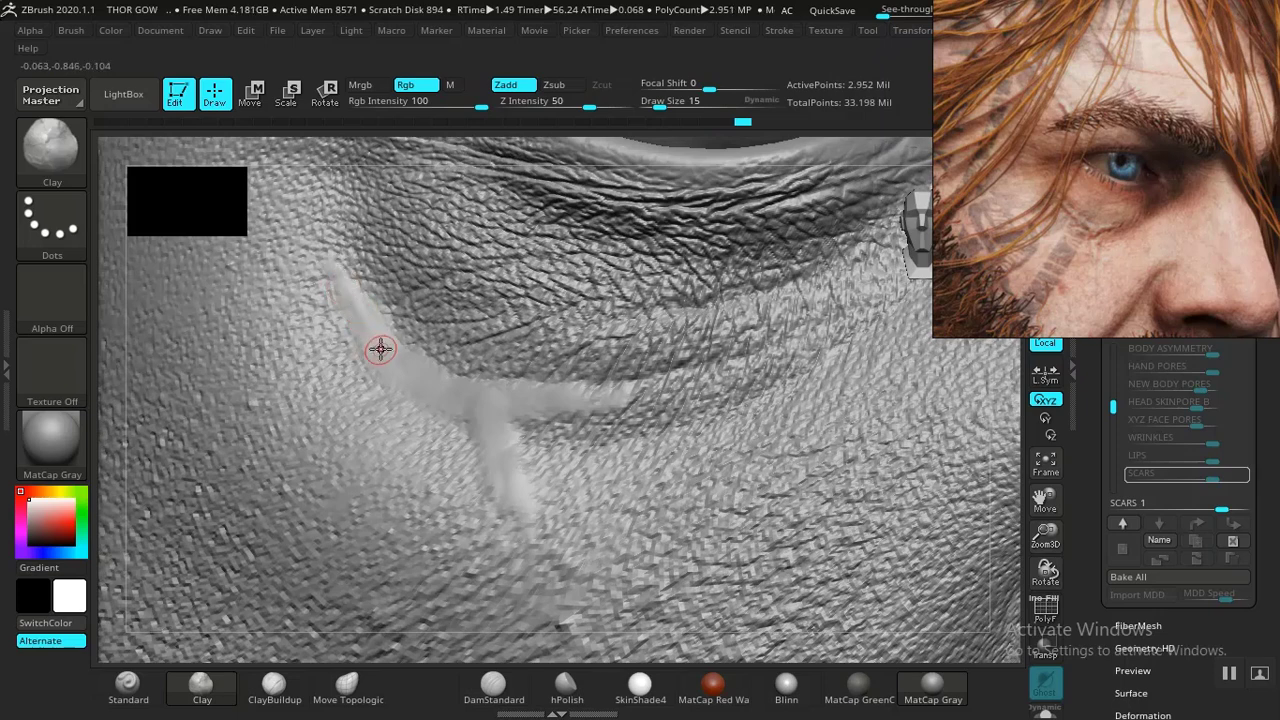
{"action": "key", "text": "]"}
{"action": "mouse_move", "coordinate": [356, 319]}
{"action": "left_mouse_down"}
{"action": "mouse_move", "coordinate": [366, 300]}
{"action": "mouse_move", "coordinate": [332, 250]}
{"action": "mouse_move", "coordinate": [374, 349]}
{"action": "mouse_move", "coordinate": [369, 331]}
{"action": "mouse_move", "coordinate": [390, 320]}
{"action": "mouse_move", "coordinate": [366, 323]}
{"action": "mouse_move", "coordinate": [378, 347]}
{"action": "left_mouse_up"}
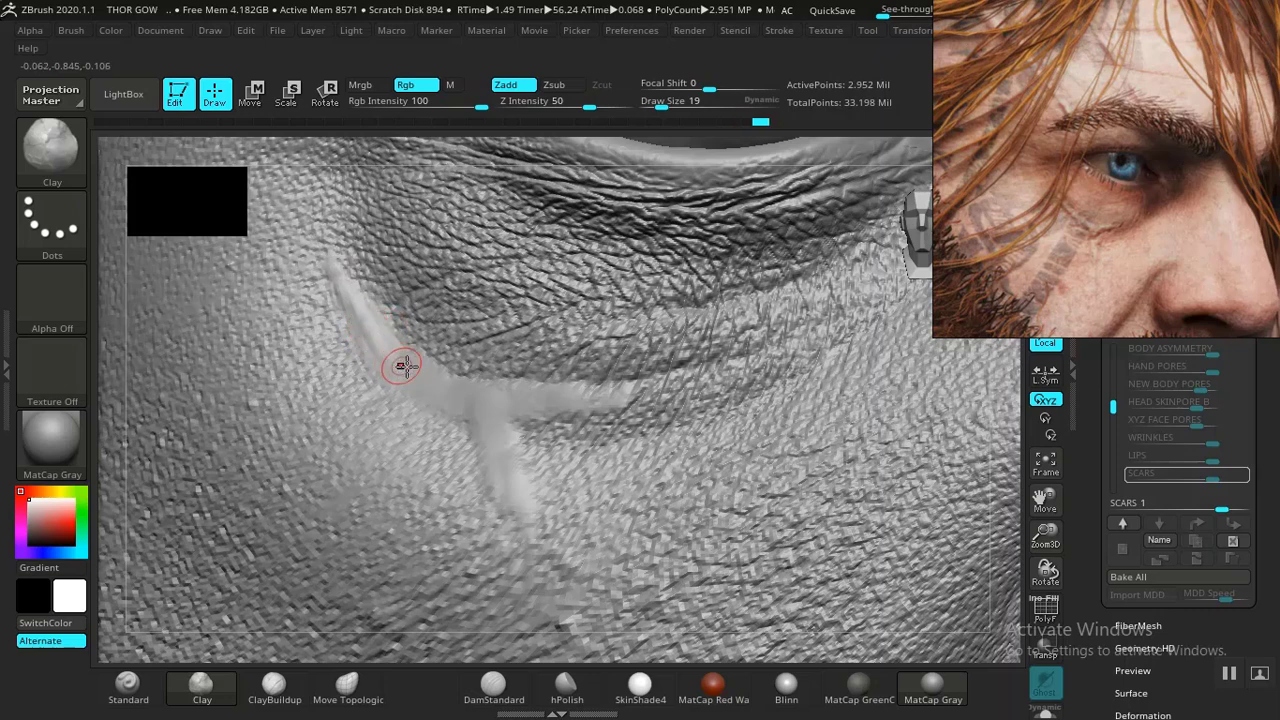
- Refine the scar's ridge with further Clay strokes along the diagonal line and its downward branch
{"action": "key", "text": "ctrl"}
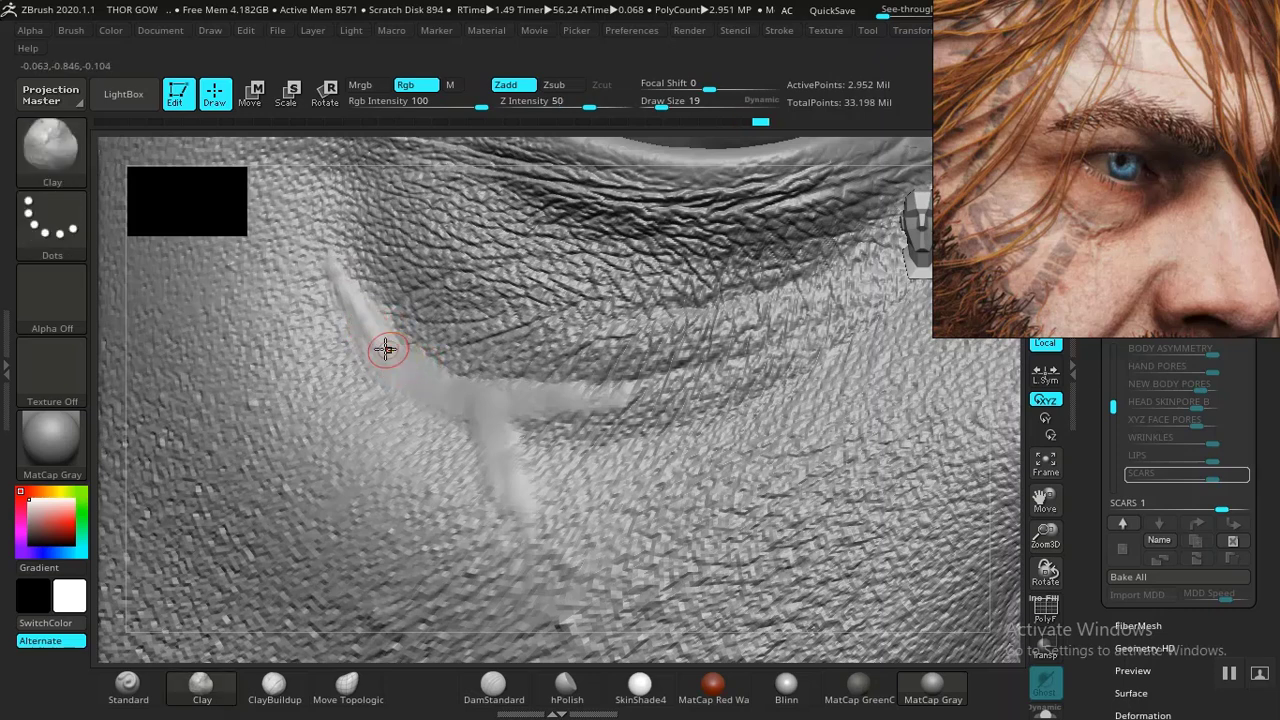
{"action": "mouse_move", "coordinate": [408, 372]}
{"action": "left_mouse_down"}
{"action": "mouse_move", "coordinate": [471, 400]}
{"action": "mouse_move", "coordinate": [463, 389]}
{"action": "mouse_move", "coordinate": [577, 398]}
{"action": "mouse_move", "coordinate": [491, 420]}
{"action": "mouse_move", "coordinate": [514, 500]}
{"action": "mouse_move", "coordinate": [560, 550]}
{"action": "mouse_move", "coordinate": [498, 448]}
{"action": "mouse_move", "coordinate": [492, 397]}
{"action": "mouse_move", "coordinate": [469, 411]}
{"action": "mouse_move", "coordinate": [509, 429]}
{"action": "mouse_move", "coordinate": [539, 511]}
{"action": "mouse_move", "coordinate": [517, 400]}
{"action": "mouse_move", "coordinate": [546, 388]}
{"action": "mouse_move", "coordinate": [585, 410]}
{"action": "mouse_move", "coordinate": [622, 400]}
{"action": "mouse_move", "coordinate": [550, 410]}
{"action": "mouse_move", "coordinate": [540, 390]}
{"action": "left_mouse_up"}
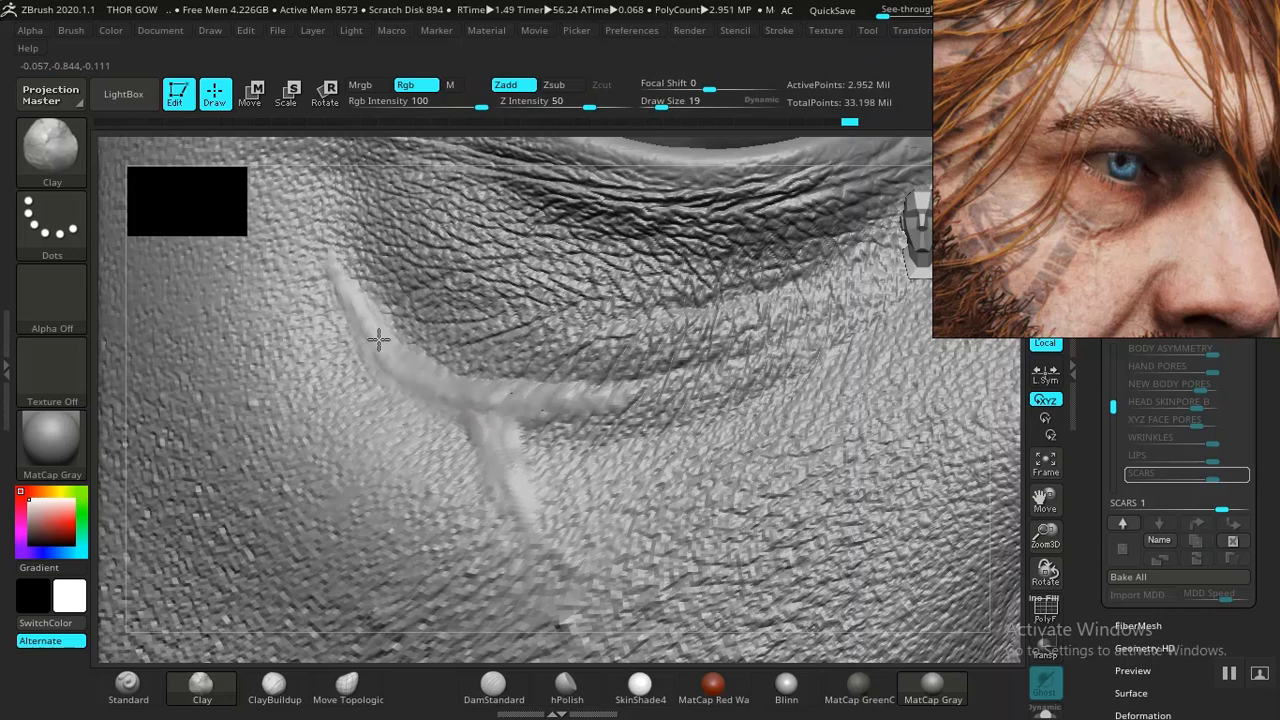
{"action": "mouse_move", "coordinate": [357, 276]}
{"action": "left_mouse_down"}
{"action": "mouse_move", "coordinate": [334, 280]}
{"action": "mouse_move", "coordinate": [345, 300]}
{"action": "left_mouse_up"}
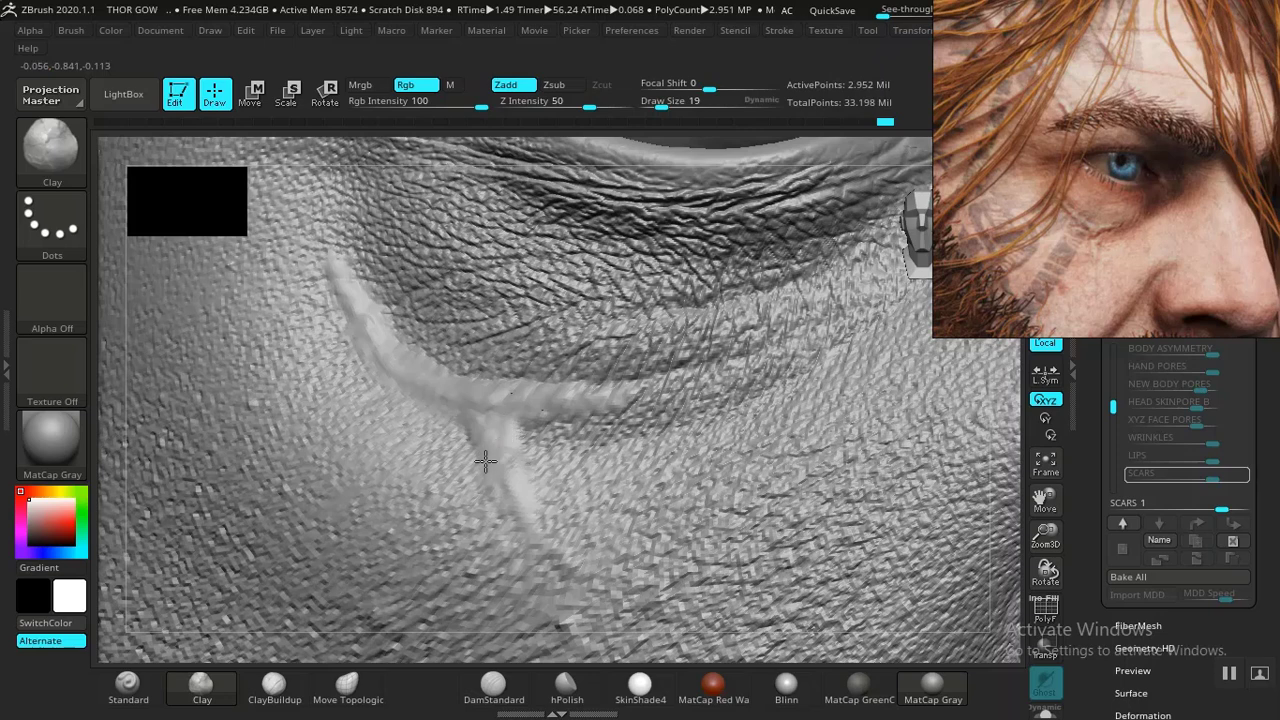
{"action": "mouse_move", "coordinate": [485, 460]}
{"action": "left_mouse_down"}
{"action": "mouse_move", "coordinate": [512, 468]}
{"action": "mouse_move", "coordinate": [532, 528]}
{"action": "left_mouse_up"}
- Carve a groove into the scar's diagonal ridge with the DamStandard brush
{"action": "left_click", "coordinate": [493, 688]}
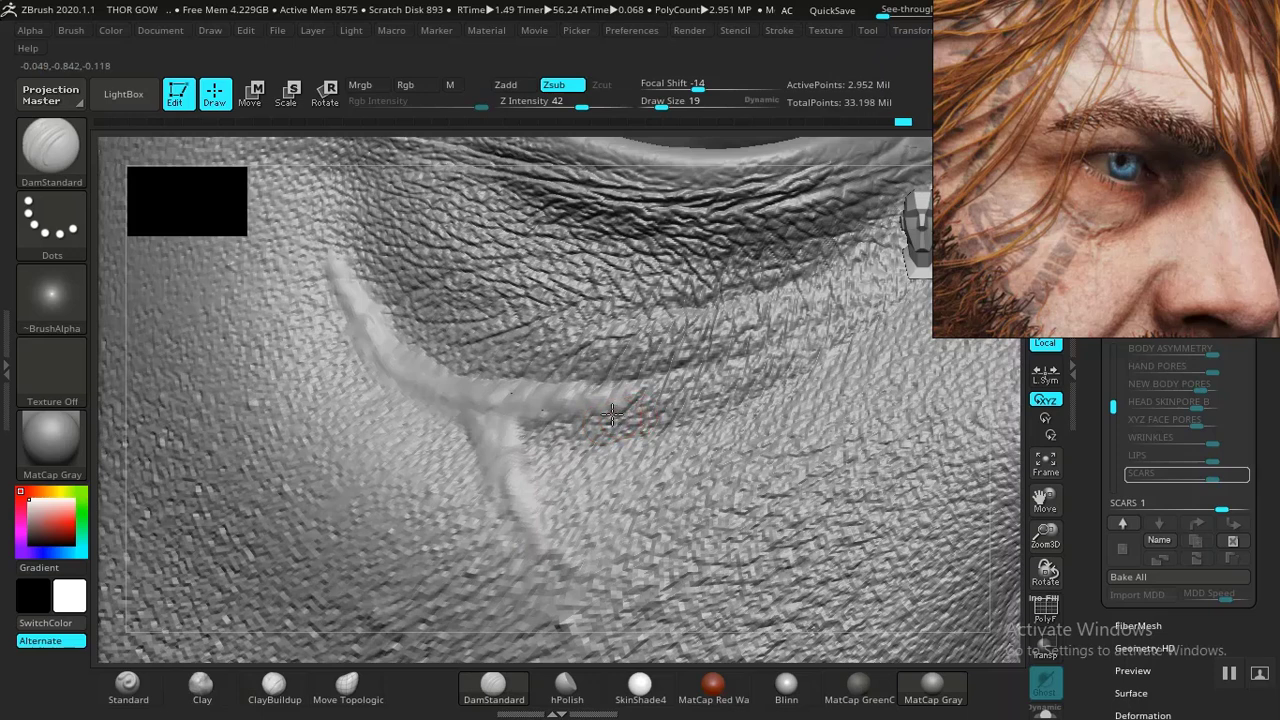
{"action": "mouse_move", "coordinate": [611, 412]}
{"action": "left_mouse_down"}
{"action": "mouse_move", "coordinate": [540, 421]}
{"action": "mouse_move", "coordinate": [534, 434]}
{"action": "mouse_move", "coordinate": [606, 386]}
{"action": "mouse_move", "coordinate": [621, 390]}
{"action": "mouse_move", "coordinate": [594, 386]}
{"action": "left_mouse_up"}
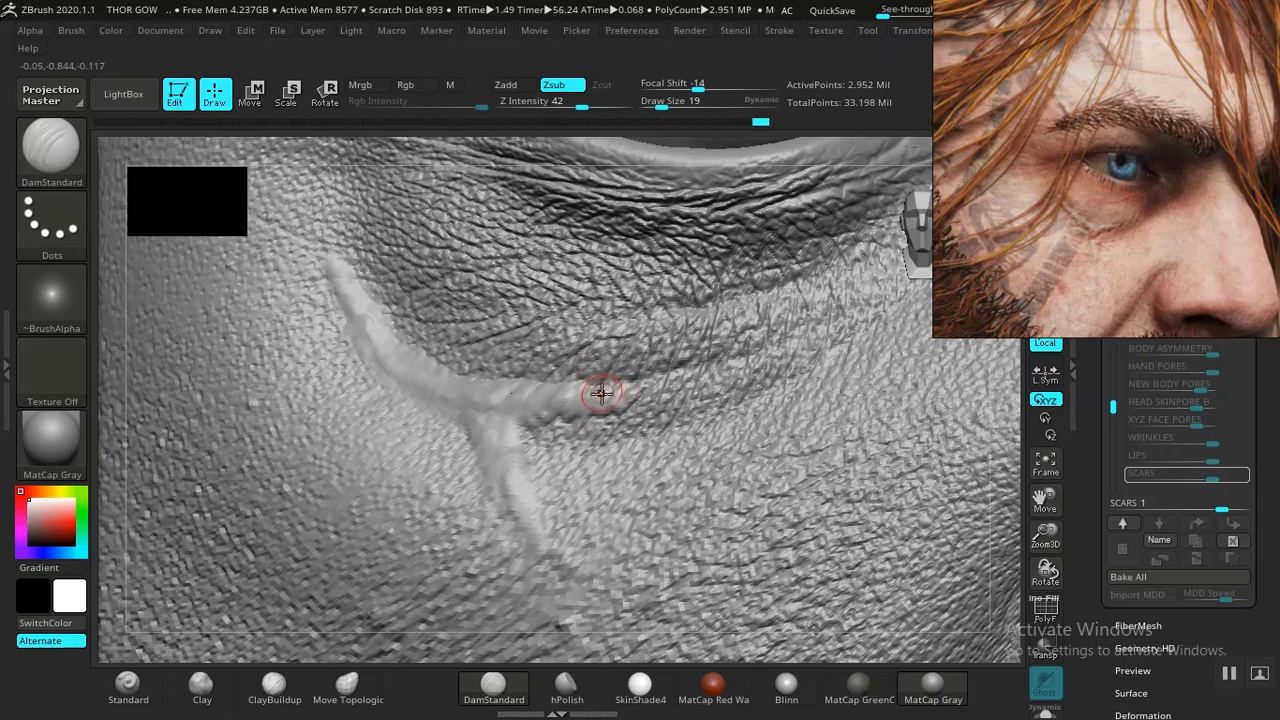
- Deepen the groove along the cheek scar's diagonal ridge and its branch with more DamStandard strokes
{"action": "key", "text": "ctrl"}
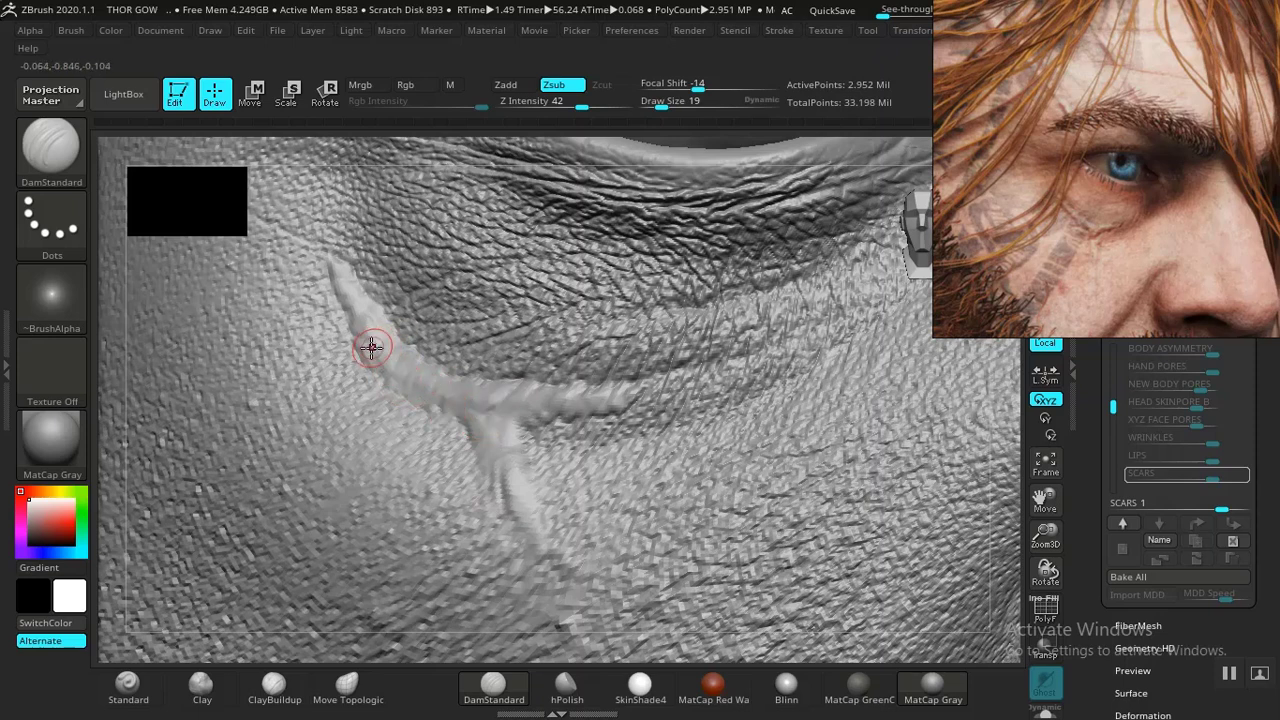
{"action": "left_click_drag", "start_coordinate": [372, 347], "coordinate": [336, 278]}
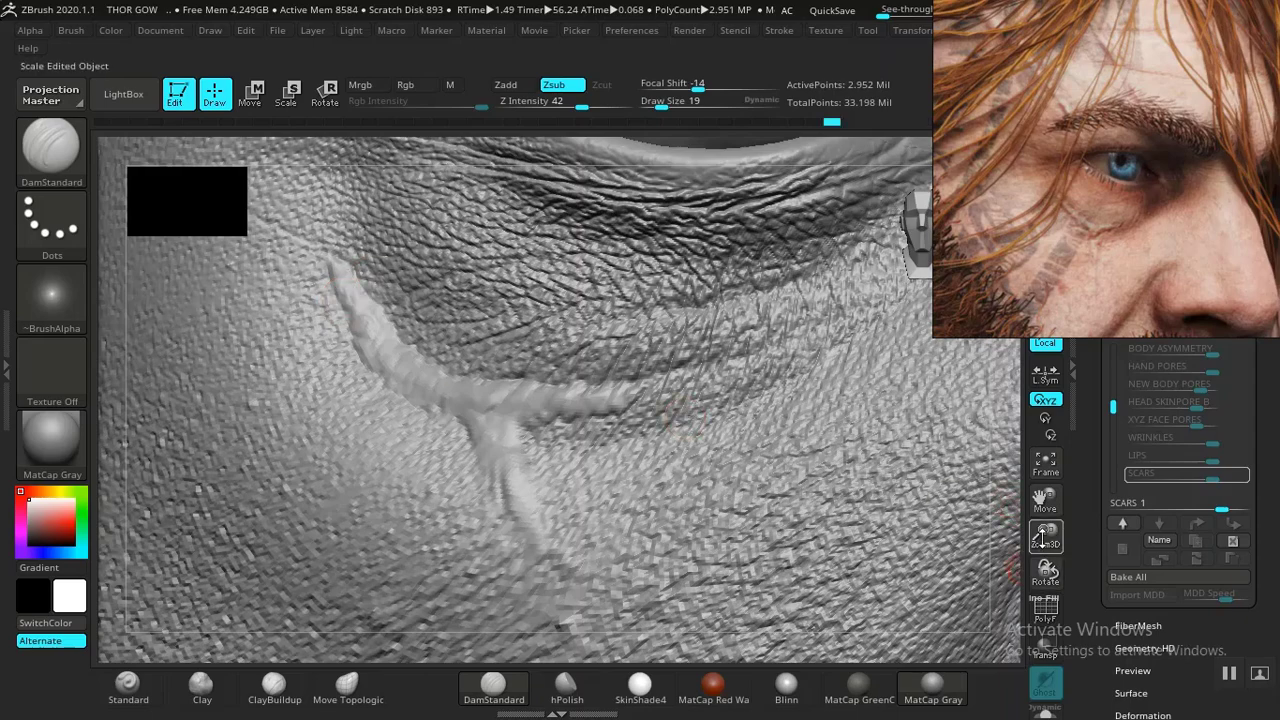
{"action": "left_click_drag", "start_coordinate": [1044, 537], "coordinate": [851, 428]}
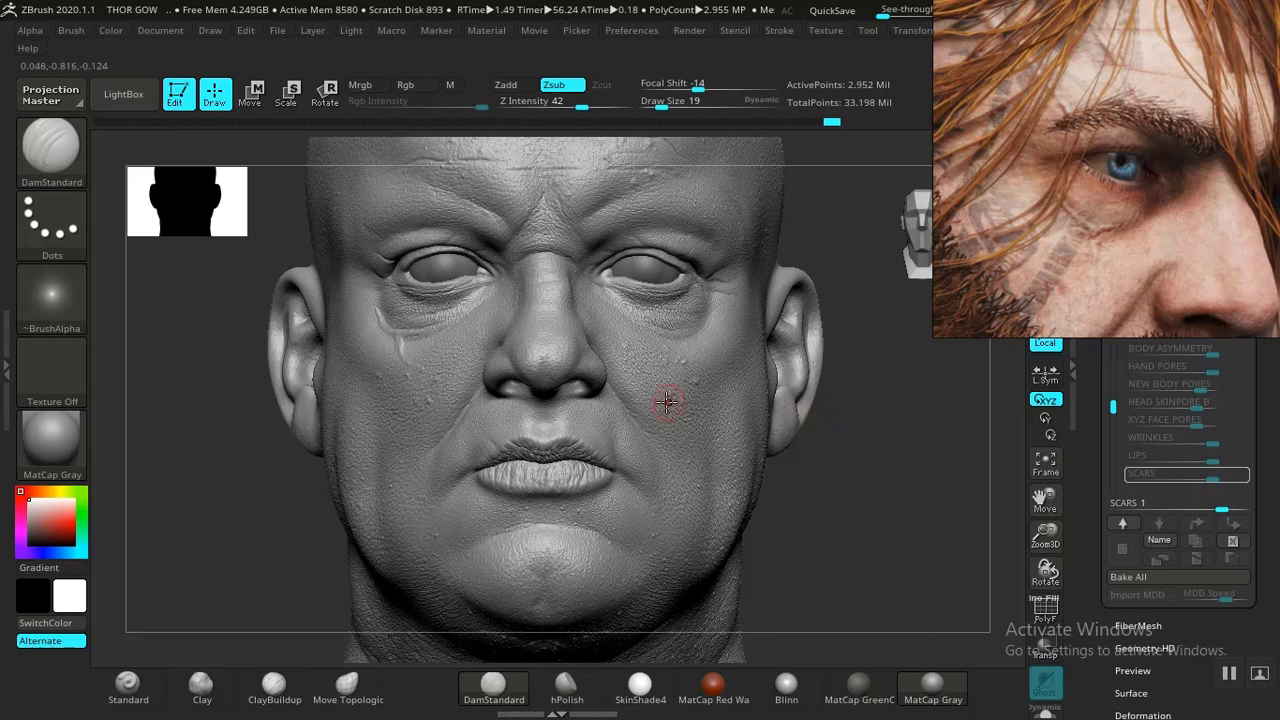
{"action": "mouse_move", "coordinate": [270, 479]}
{"action": "left_mouse_down", "text": "alt"}
{"action": "mouse_move", "coordinate": [386, 486]}
{"action": "mouse_move", "coordinate": [355, 481]}
{"action": "mouse_move", "coordinate": [423, 630]}
{"action": "left_mouse_up", "text": "alt"}
{"action": "left_click_drag", "start_coordinate": [172, 439], "coordinate": [212, 548], "text": "alt"}
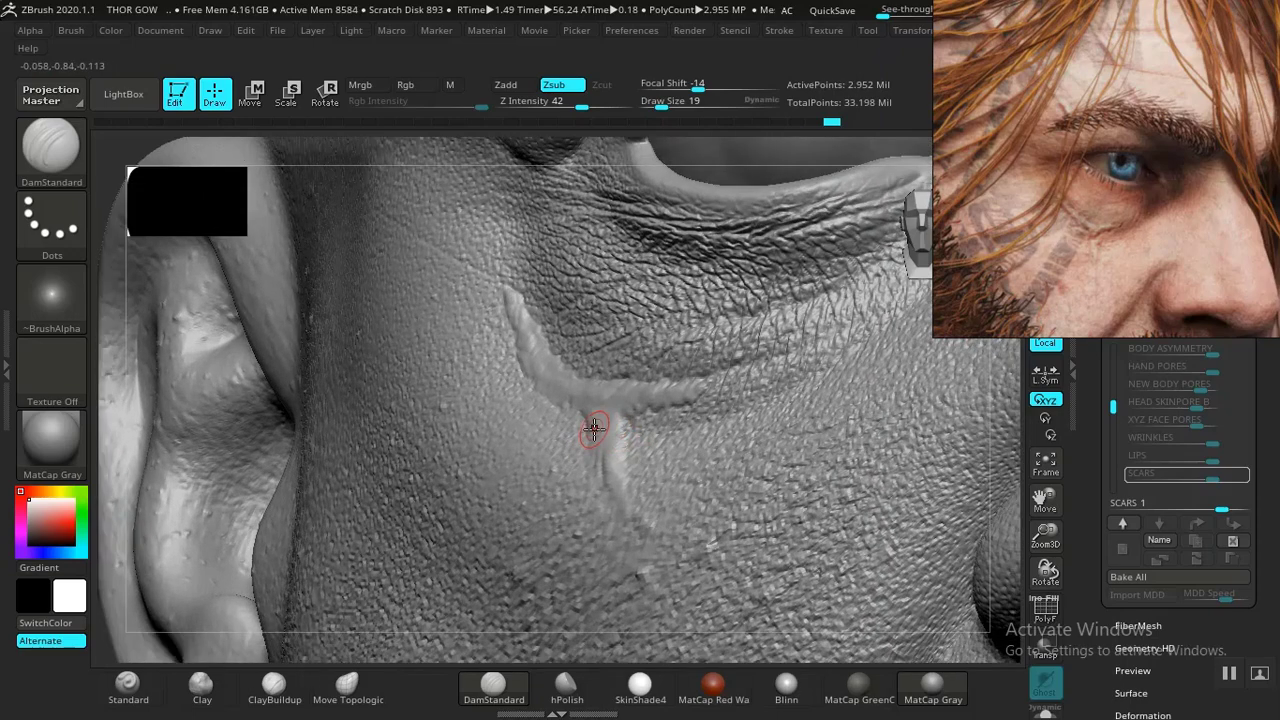
{"action": "left_click_drag", "start_coordinate": [599, 418], "coordinate": [589, 437]}
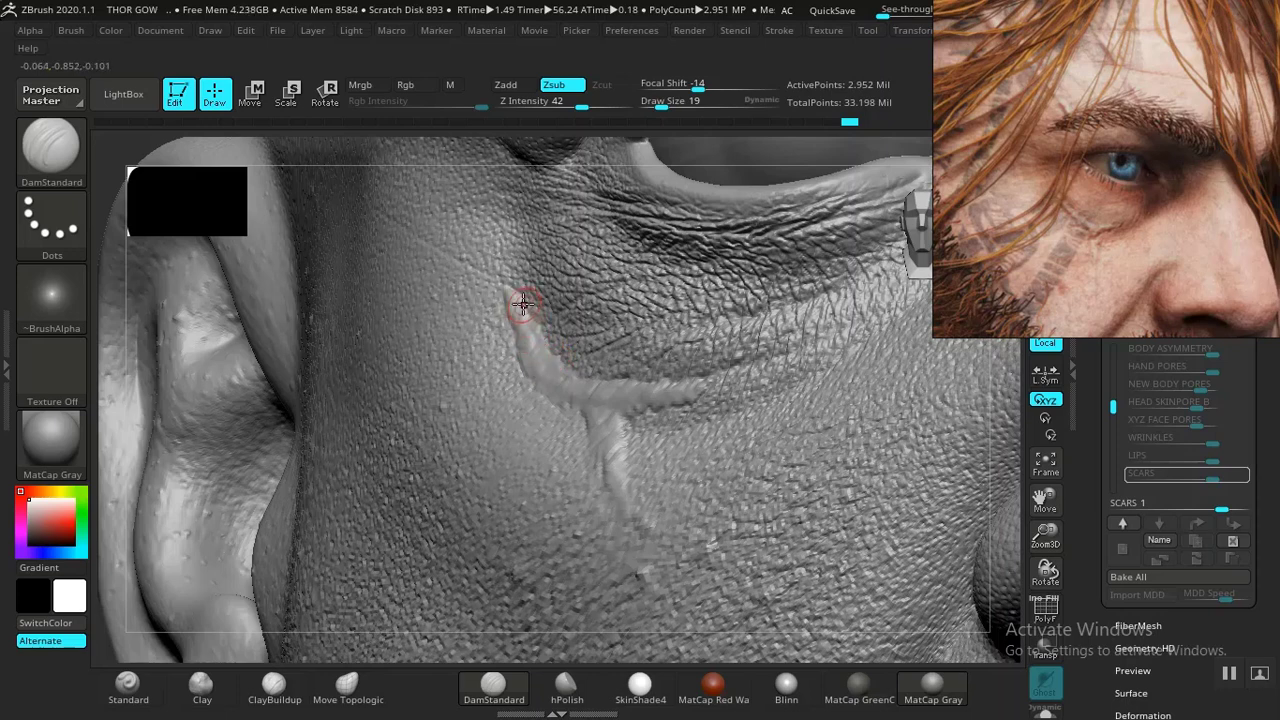
{"action": "mouse_move", "coordinate": [523, 290]}
{"action": "left_mouse_down"}
{"action": "mouse_move", "coordinate": [523, 345]}
{"action": "mouse_move", "coordinate": [606, 408]}
{"action": "mouse_move", "coordinate": [612, 458]}
{"action": "left_mouse_up"}
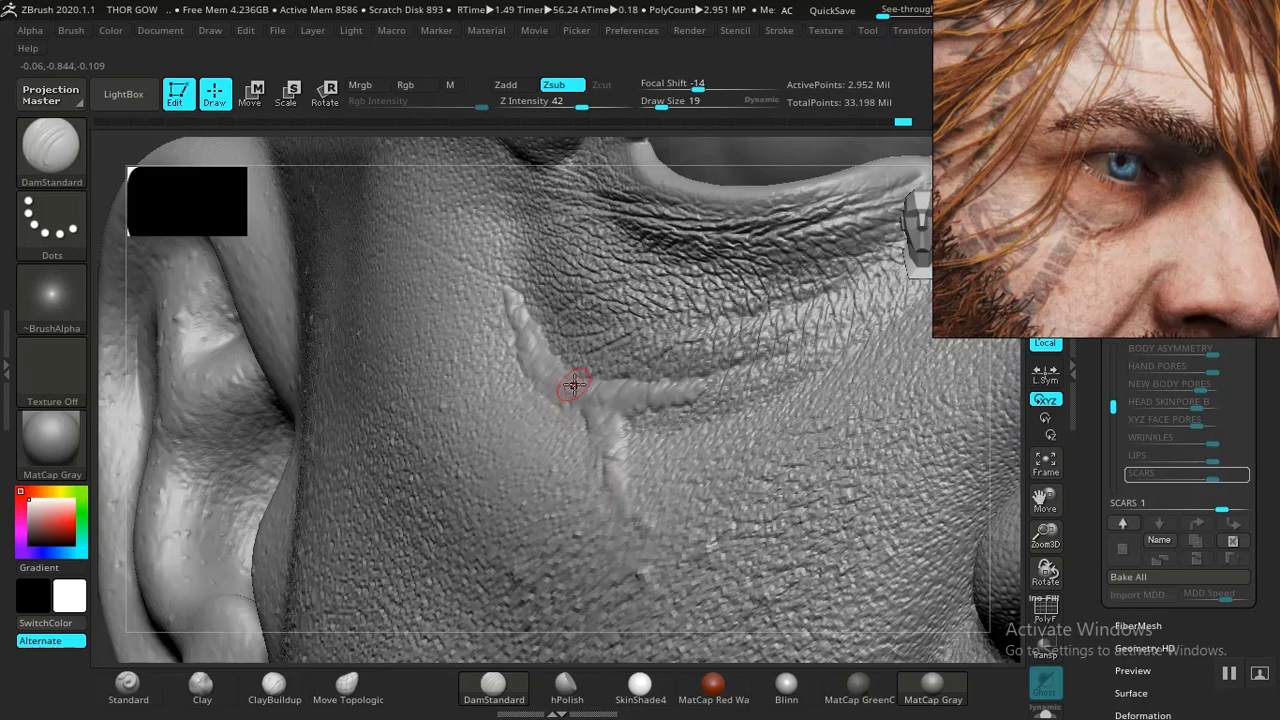
{"action": "left_click_drag", "start_coordinate": [557, 398], "coordinate": [522, 375]}
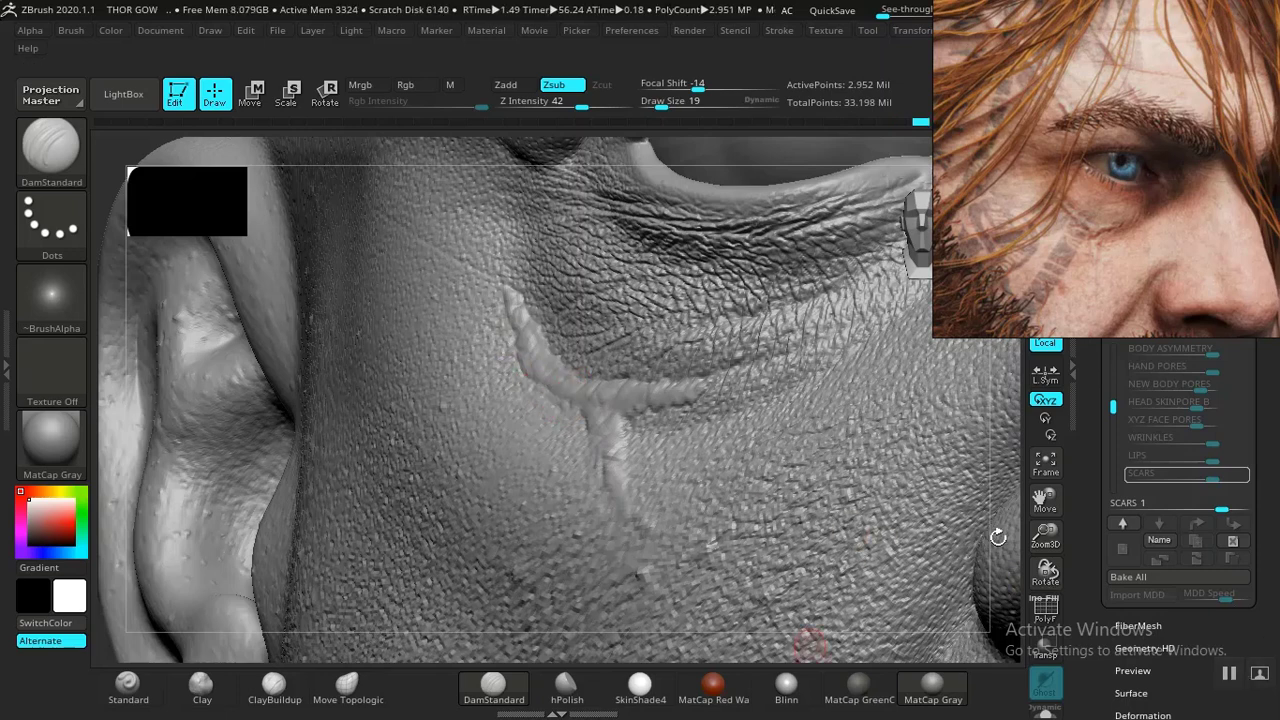
- Build up the cheek scar's ridge near its upper end and the branch junction with ClayBuildup strokes
{"action": "mouse_move", "coordinate": [1045, 540]}
{"action": "left_mouse_down"}
{"action": "mouse_move", "coordinate": [957, 418]}
{"action": "mouse_move", "coordinate": [869, 383]}
{"action": "left_mouse_up"}
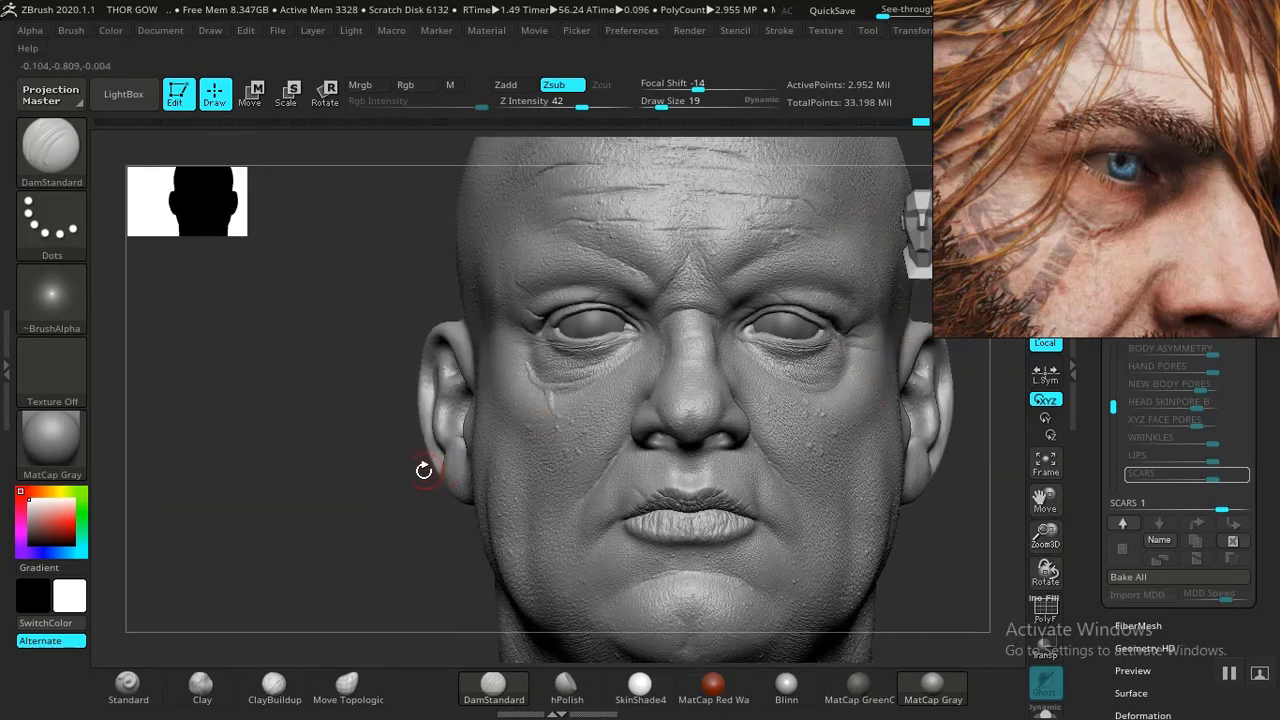
{"action": "mouse_move", "coordinate": [378, 483]}
{"action": "left_mouse_down"}
{"action": "mouse_move", "coordinate": [389, 474]}
{"action": "mouse_move", "coordinate": [366, 489]}
{"action": "mouse_move", "coordinate": [398, 446]}
{"action": "mouse_move", "coordinate": [466, 586]}
{"action": "mouse_move", "coordinate": [449, 500]}
{"action": "left_mouse_up"}
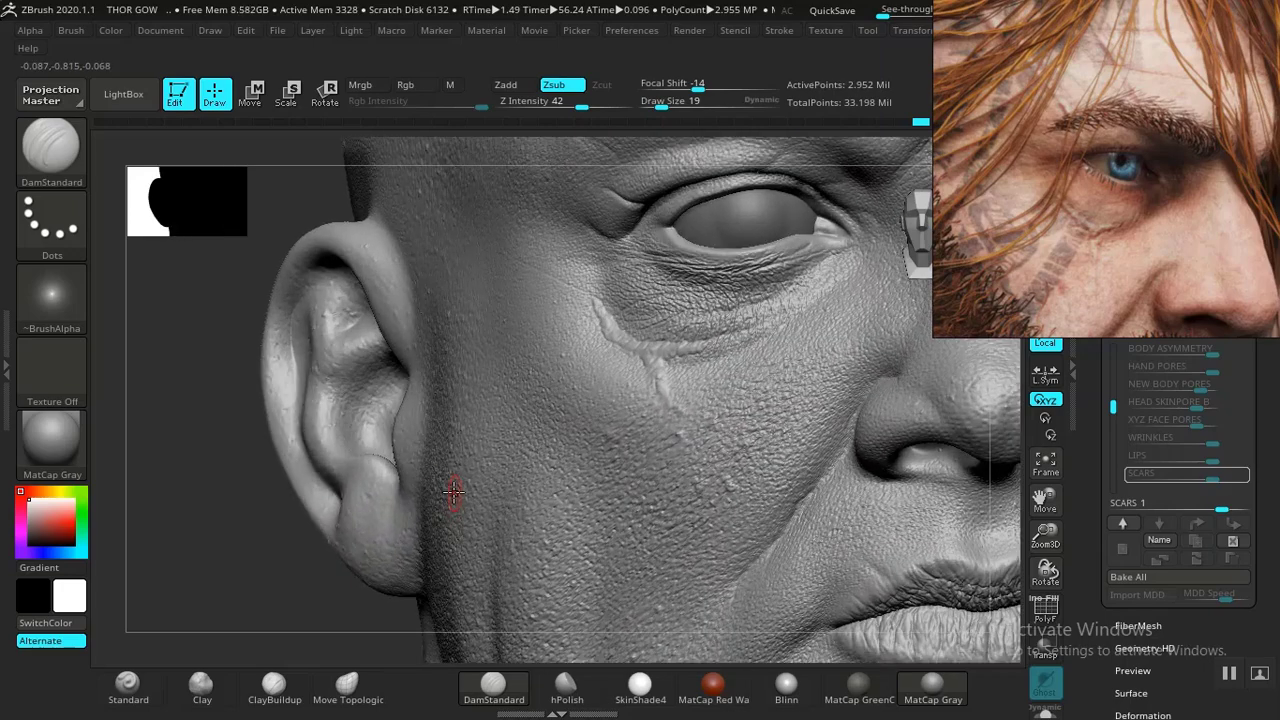
{"action": "mouse_move", "coordinate": [232, 466]}
{"action": "left_mouse_down", "text": "alt"}
{"action": "mouse_move", "coordinate": [251, 546]}
{"action": "mouse_move", "coordinate": [285, 590]}
{"action": "left_mouse_up", "text": "alt"}
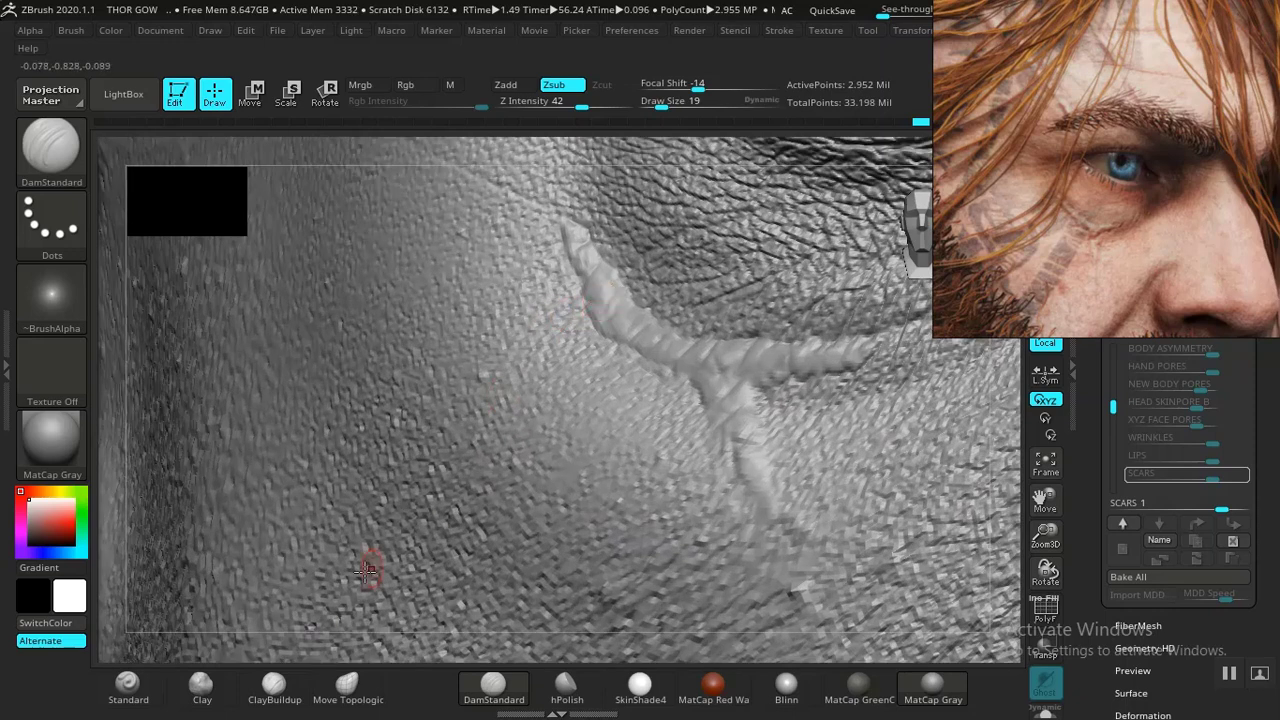
{"action": "left_click", "coordinate": [274, 688]}
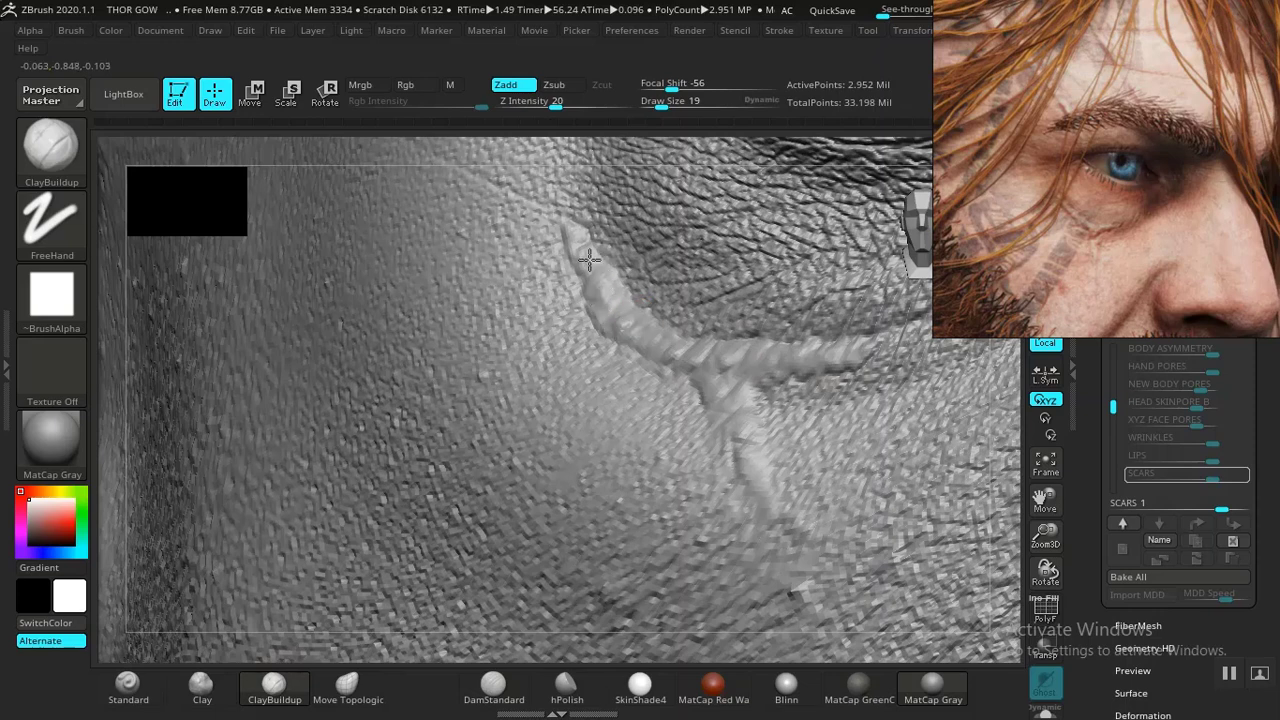
{"action": "left_click_drag", "start_coordinate": [590, 260], "coordinate": [568, 236]}
{"action": "left_click_drag", "start_coordinate": [732, 386], "coordinate": [720, 395]}
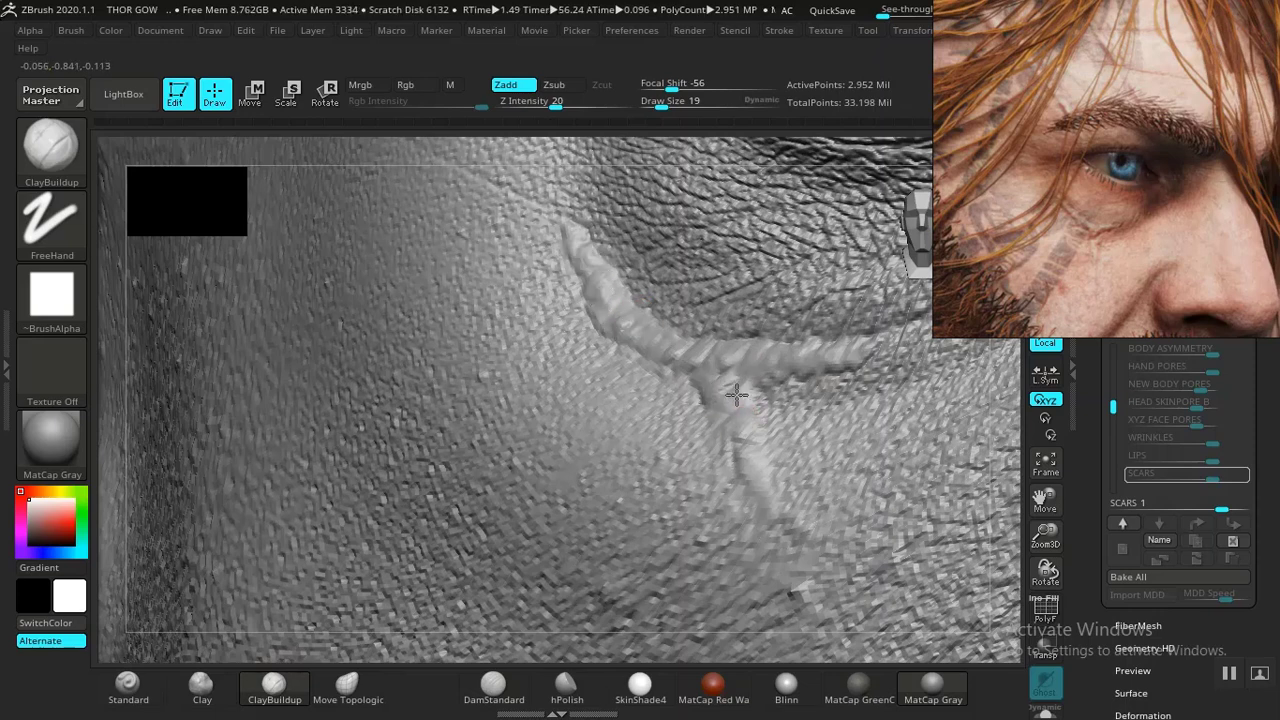
{"action": "left_click_drag", "start_coordinate": [773, 494], "coordinate": [752, 474]}
{"action": "left_click_drag", "start_coordinate": [799, 350], "coordinate": [791, 362]}
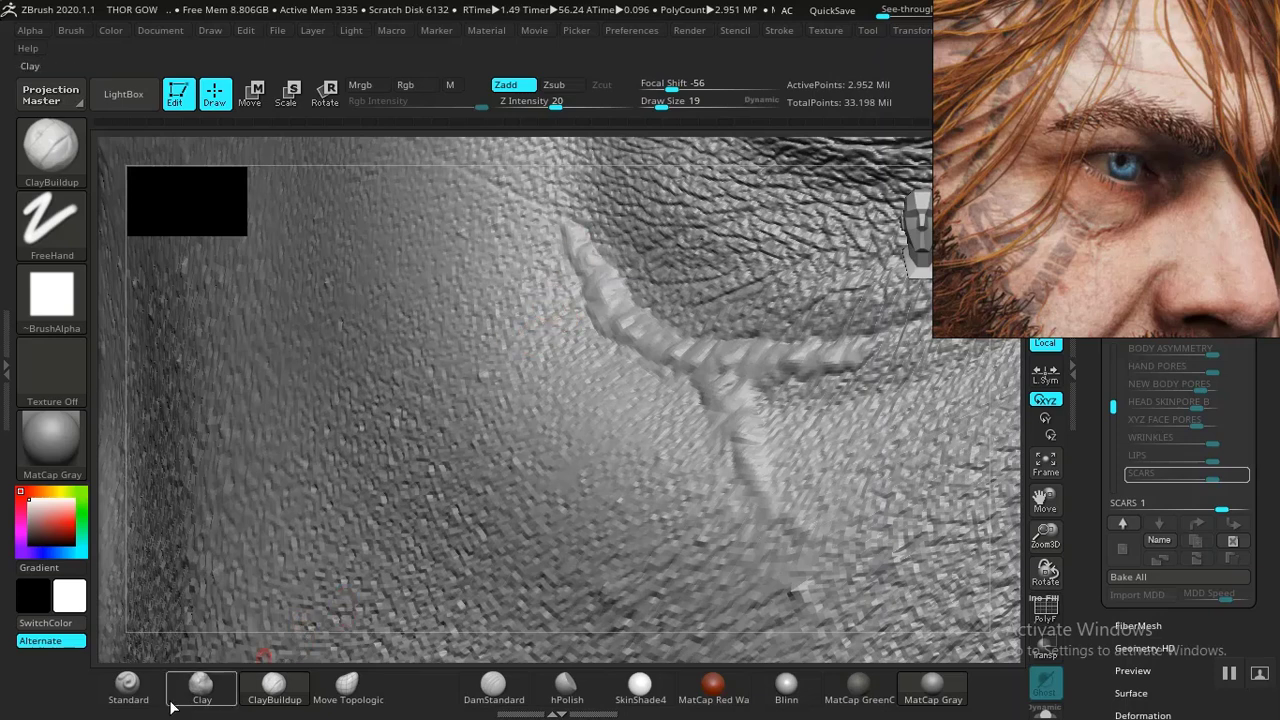
- Raise the cheek scar's diagonal ridge and its branch with Standard brush strokes at draw size 23
{"action": "left_click", "coordinate": [128, 688]}
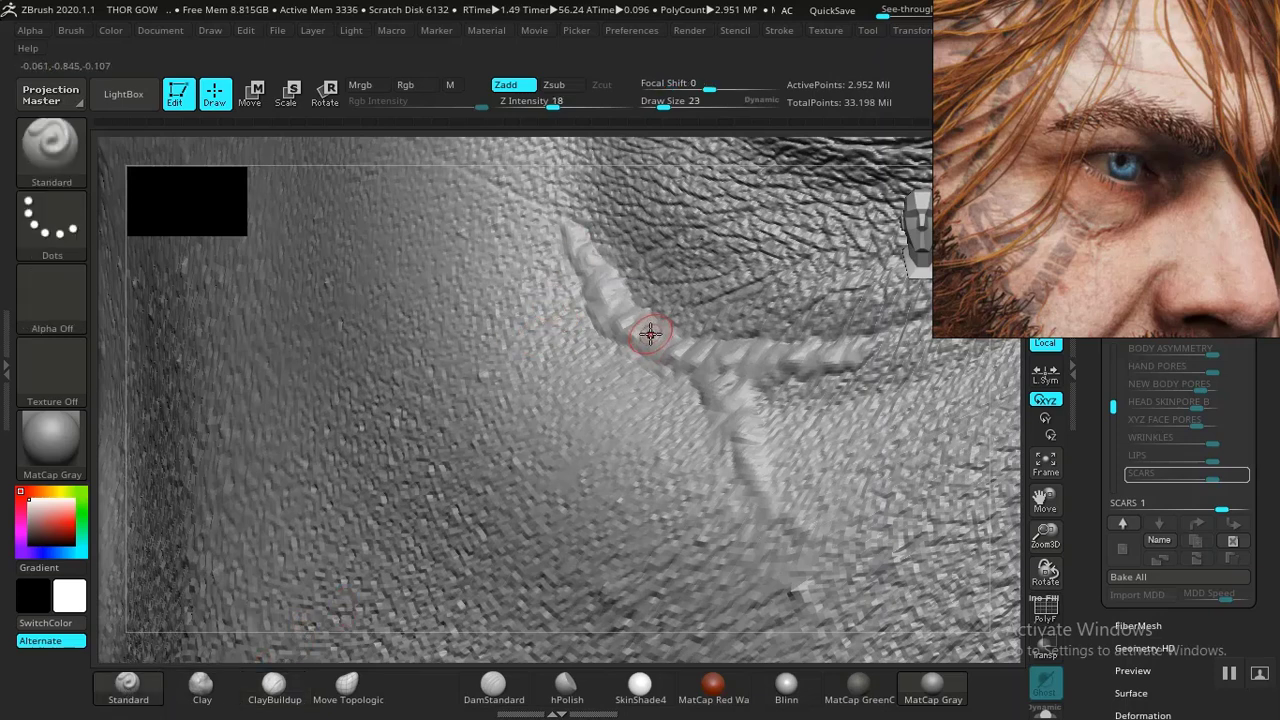
{"action": "key", "text": "bracketright"}
{"action": "mouse_move", "coordinate": [682, 360]}
{"action": "left_mouse_down"}
{"action": "mouse_move", "coordinate": [718, 383]}
{"action": "mouse_move", "coordinate": [690, 423]}
{"action": "mouse_move", "coordinate": [754, 437]}
{"action": "left_mouse_up"}
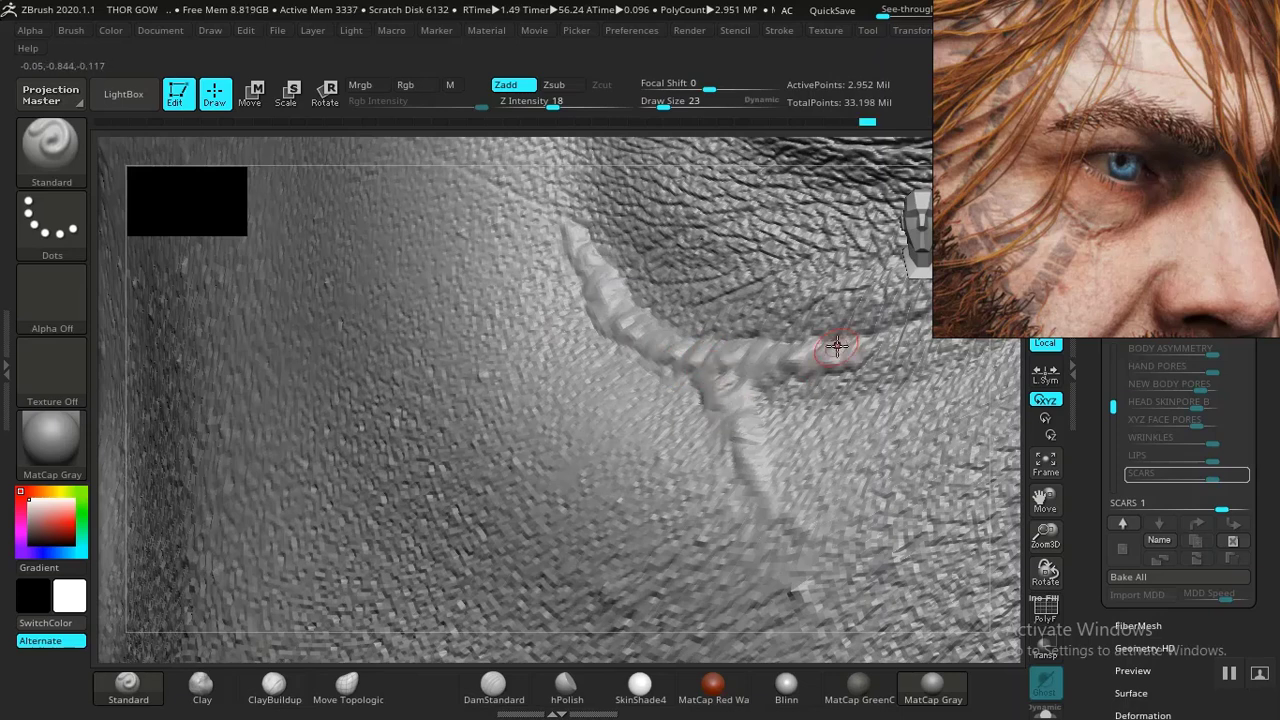
{"action": "mouse_move", "coordinate": [829, 345]}
{"action": "left_mouse_down"}
{"action": "mouse_move", "coordinate": [872, 366]}
{"action": "mouse_move", "coordinate": [729, 371]}
{"action": "mouse_move", "coordinate": [634, 343]}
{"action": "mouse_move", "coordinate": [584, 238]}
{"action": "mouse_move", "coordinate": [665, 352]}
{"action": "mouse_move", "coordinate": [729, 400]}
{"action": "mouse_move", "coordinate": [768, 511]}
{"action": "left_mouse_up"}
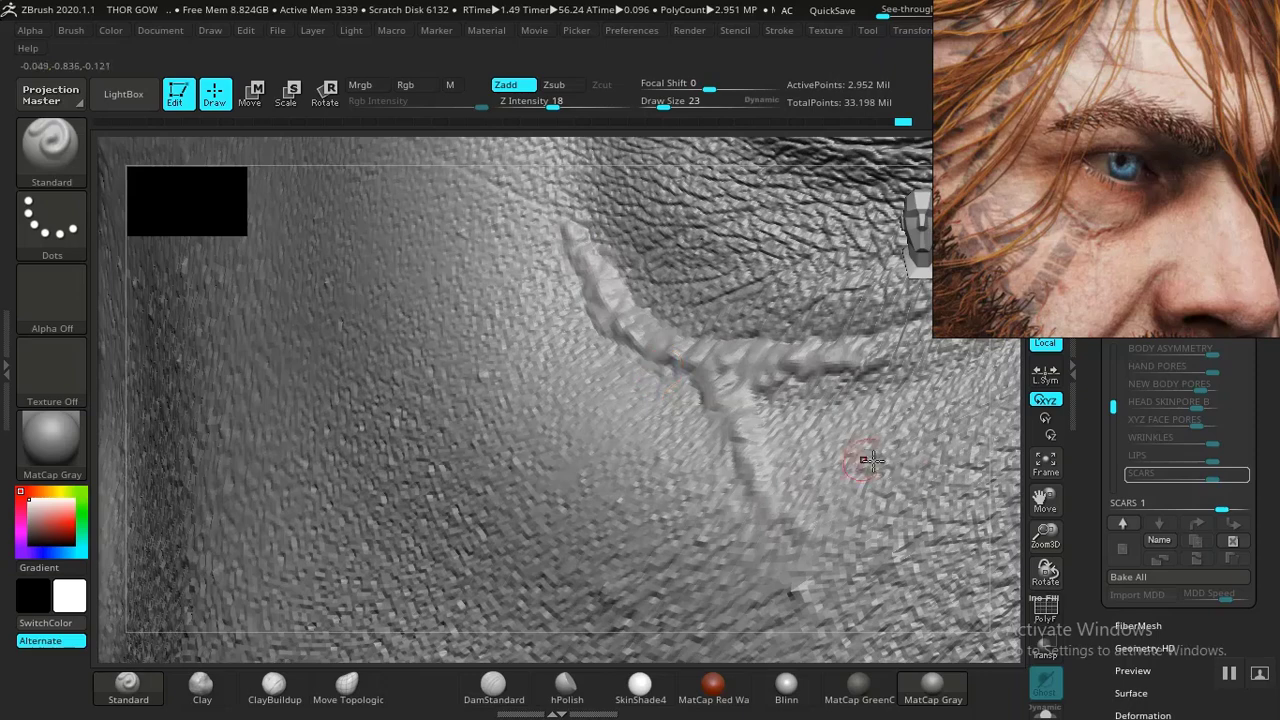
- Sculpt short diagonal scar strokes on the forehead above the eye with the Clay brush
{"action": "left_click_drag", "start_coordinate": [1044, 532], "coordinate": [500, 474]}
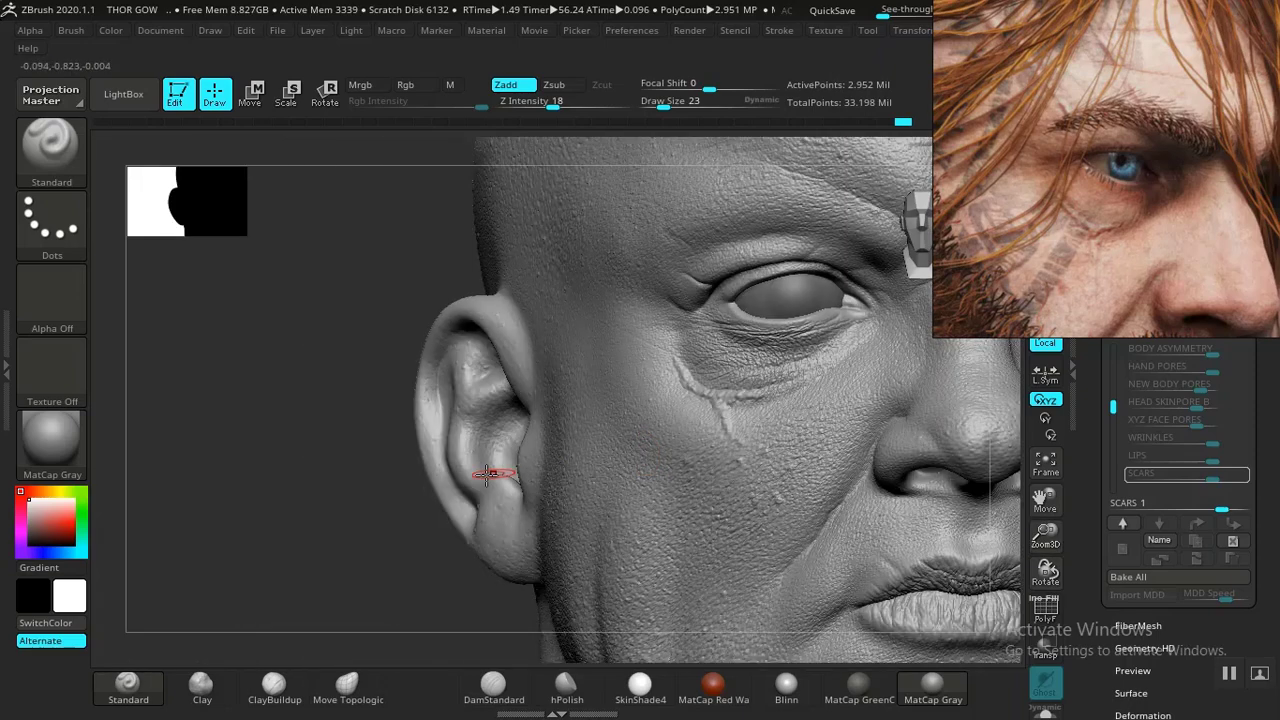
{"action": "left_click_drag", "start_coordinate": [366, 507], "coordinate": [452, 503]}
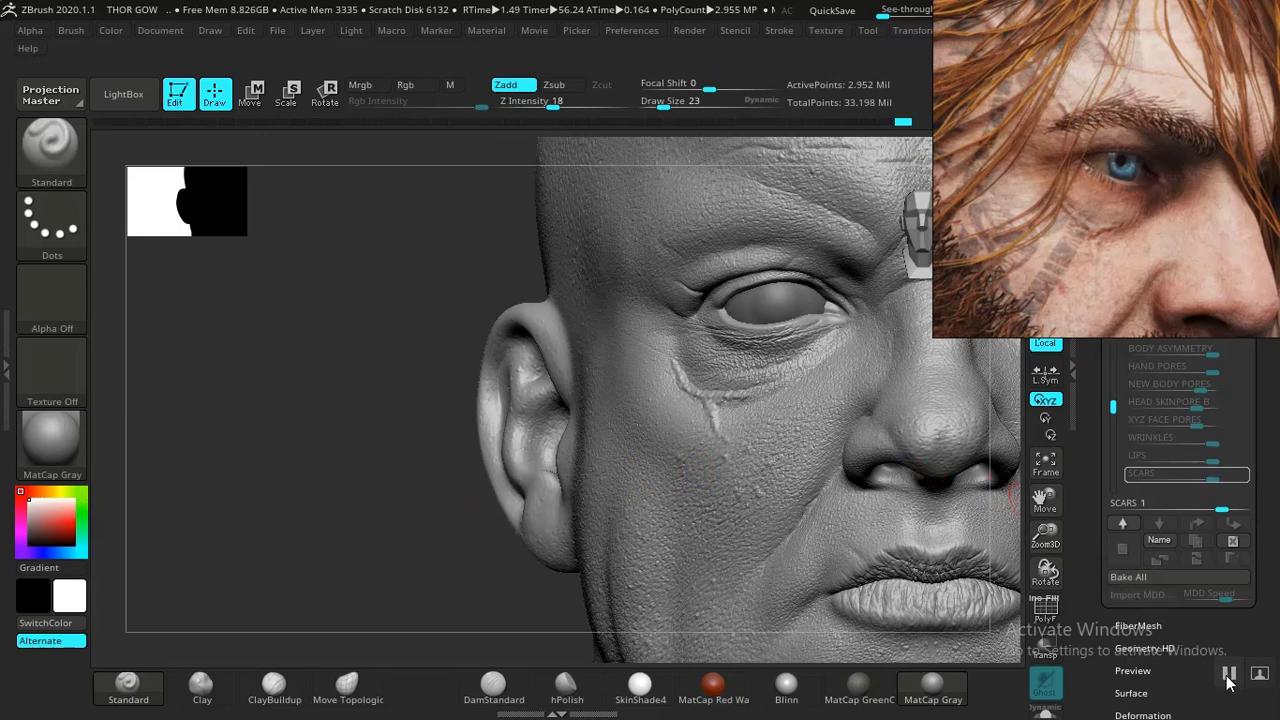
{"action": "left_click_drag", "start_coordinate": [540, 530], "coordinate": [586, 533]}
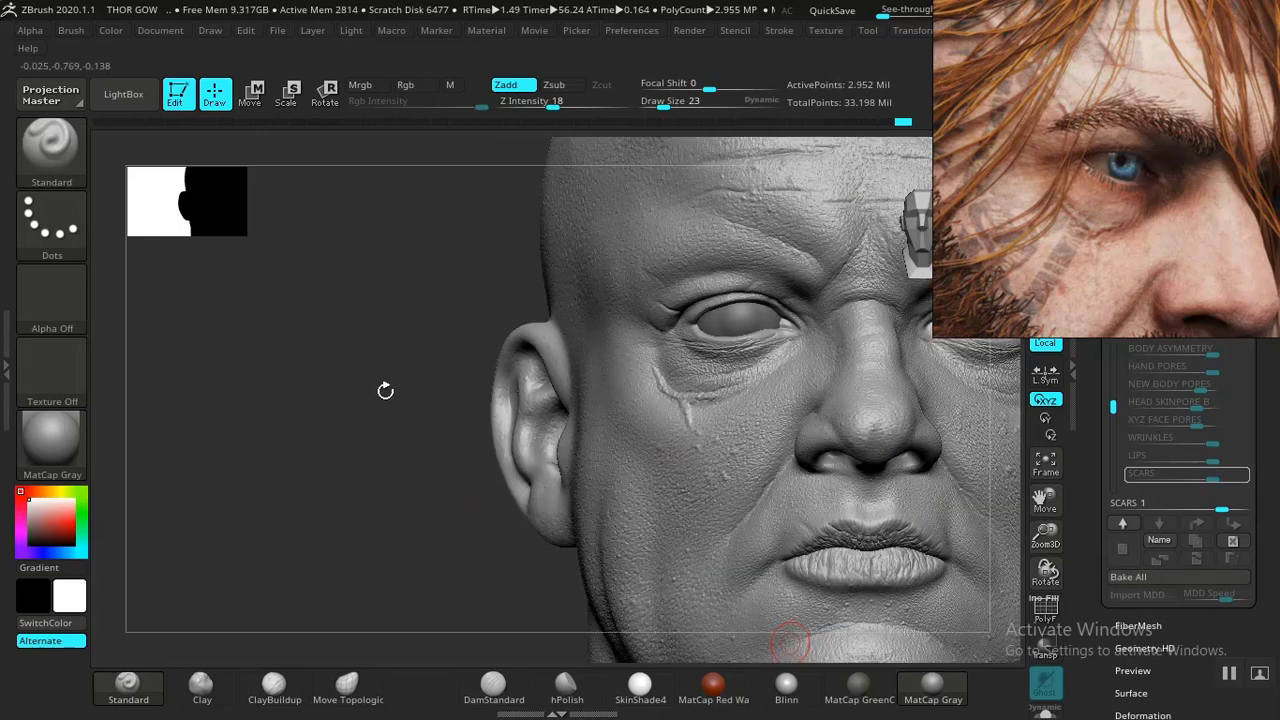
{"action": "mouse_move", "coordinate": [385, 390]}
{"action": "left_mouse_down"}
{"action": "mouse_move", "coordinate": [357, 451]}
{"action": "mouse_move", "coordinate": [466, 409]}
{"action": "mouse_move", "coordinate": [429, 451]}
{"action": "mouse_move", "coordinate": [463, 563]}
{"action": "mouse_move", "coordinate": [446, 524]}
{"action": "left_mouse_up"}
{"action": "left_click_drag", "start_coordinate": [318, 379], "coordinate": [250, 560]}
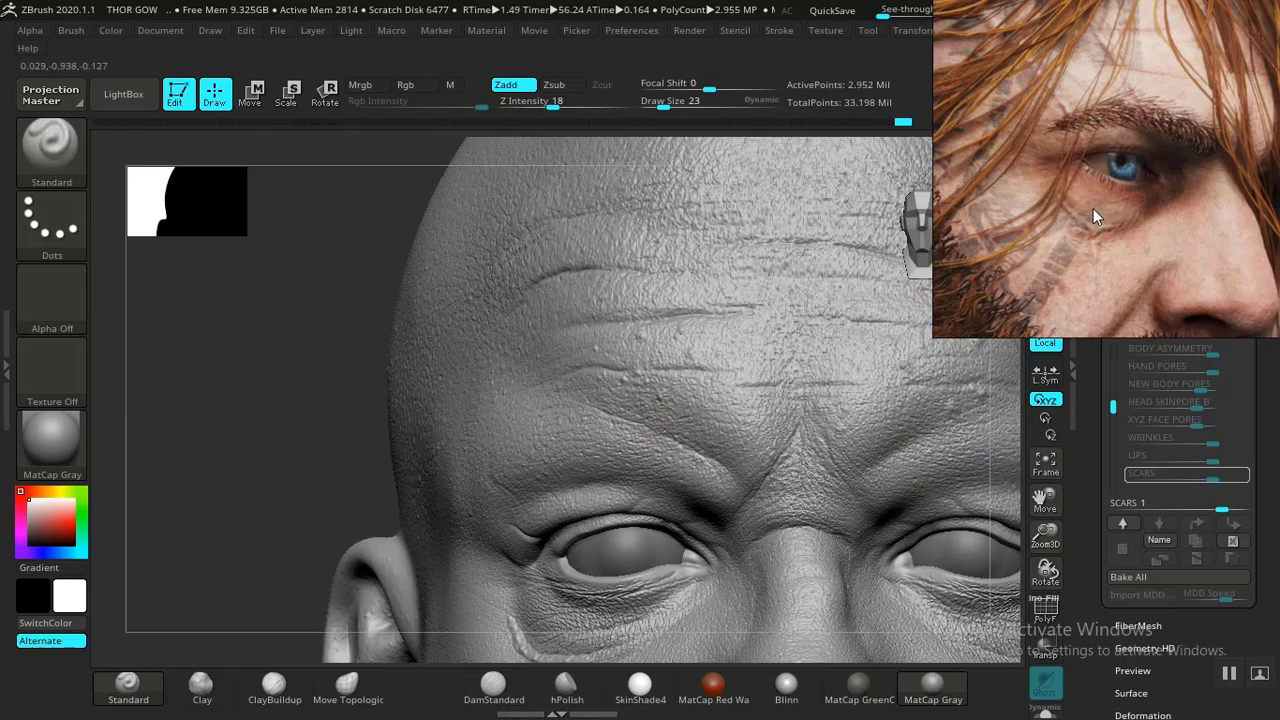
{"action": "mouse_move", "coordinate": [1093, 208]}
{"action": "middle_mouse_down"}
{"action": "mouse_move", "coordinate": [1117, 292]}
{"action": "mouse_move", "coordinate": [1091, 205]}
{"action": "middle_mouse_up"}
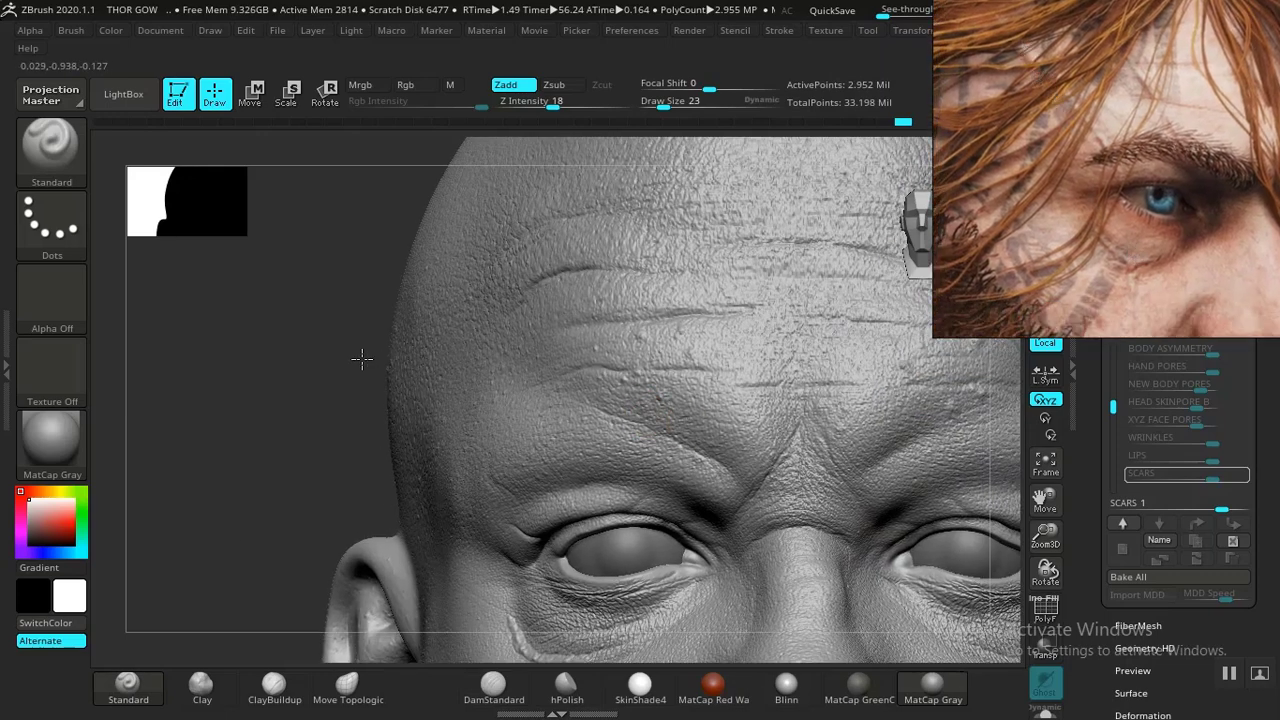
{"action": "mouse_move", "coordinate": [320, 364]}
{"action": "left_mouse_down"}
{"action": "mouse_move", "coordinate": [297, 408]}
{"action": "mouse_move", "coordinate": [240, 391]}
{"action": "mouse_move", "coordinate": [234, 497]}
{"action": "left_mouse_up"}
{"action": "left_click", "coordinate": [201, 686]}
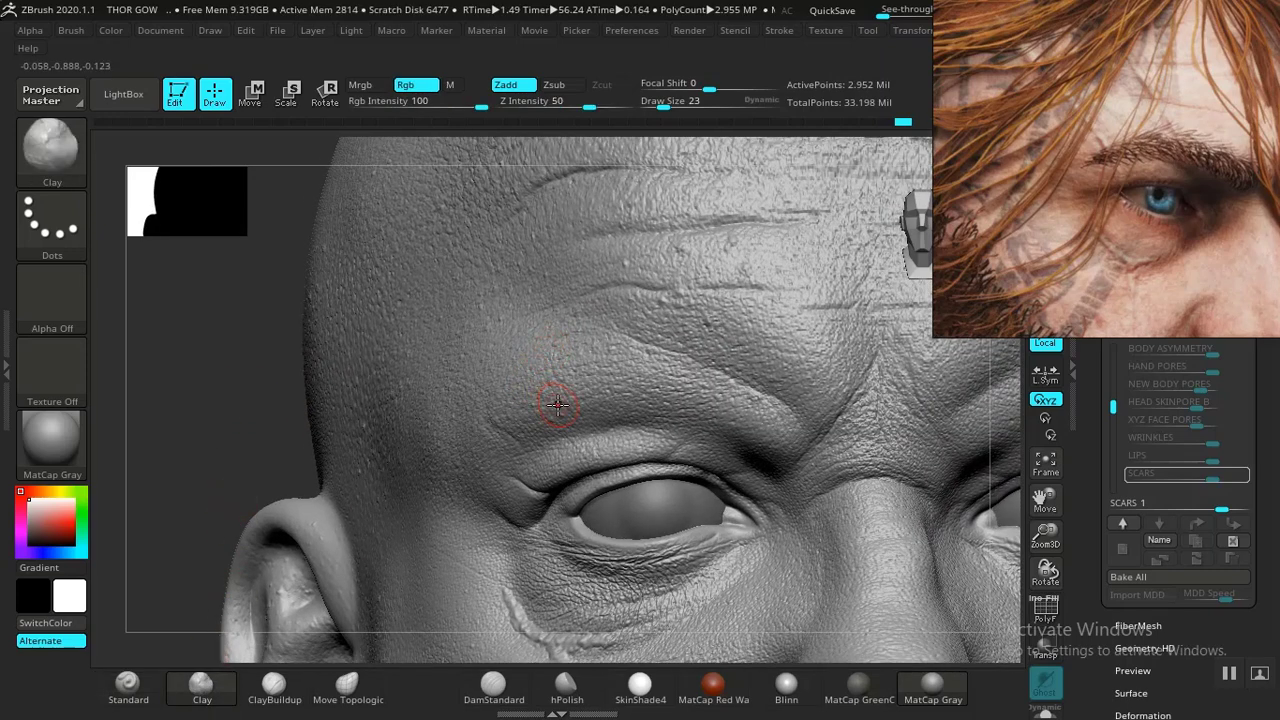
{"action": "left_click_drag", "start_coordinate": [539, 369], "coordinate": [527, 348]}
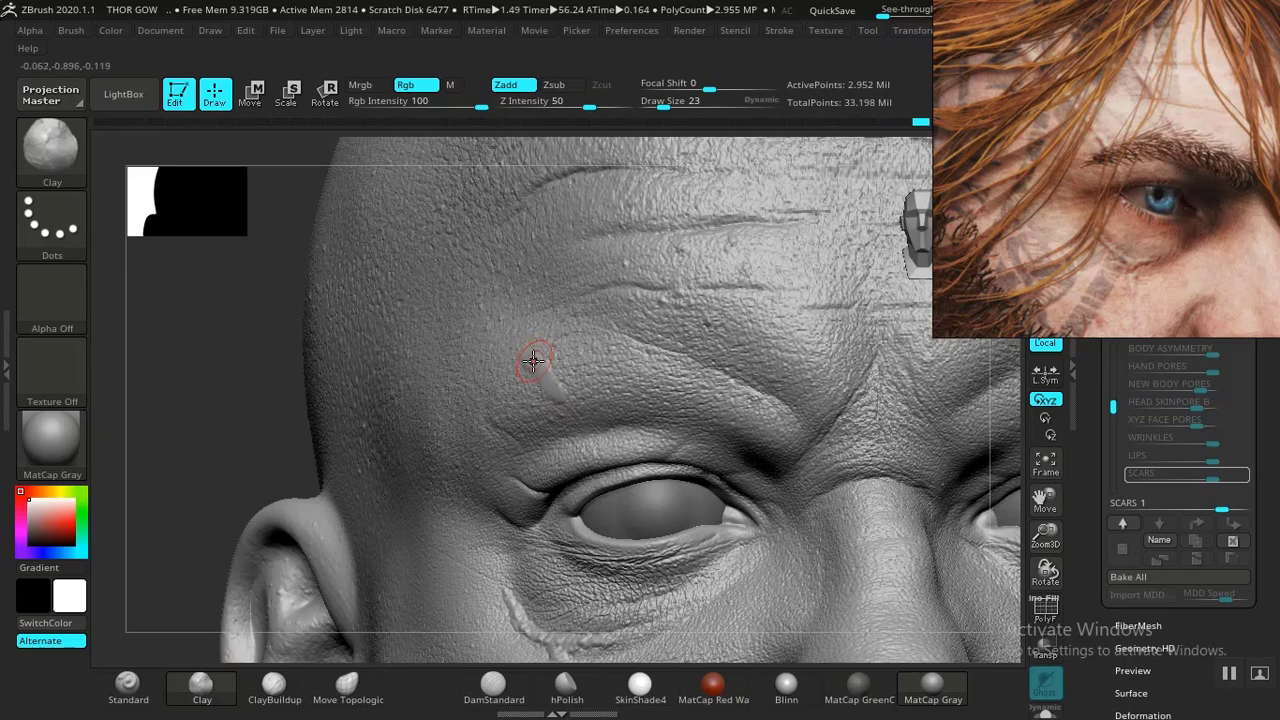
{"action": "key", "text": "ctrl"}
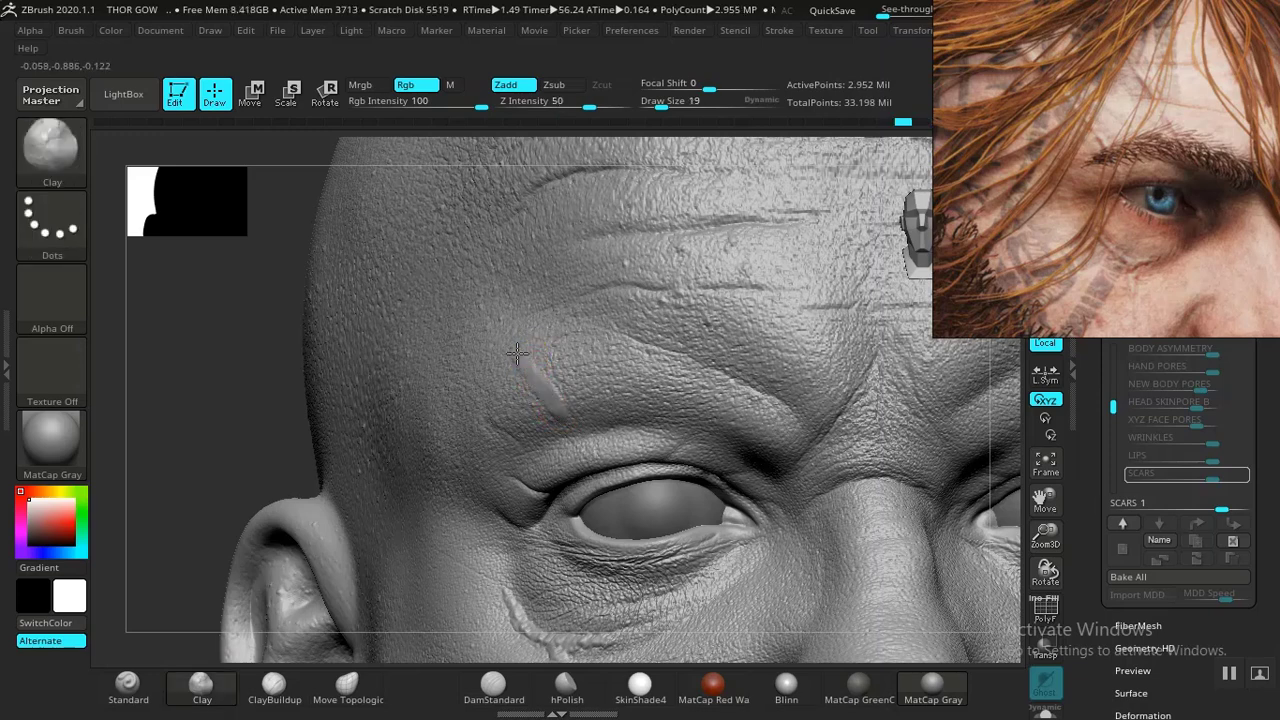
{"action": "left_click_drag", "start_coordinate": [484, 314], "coordinate": [508, 348]}
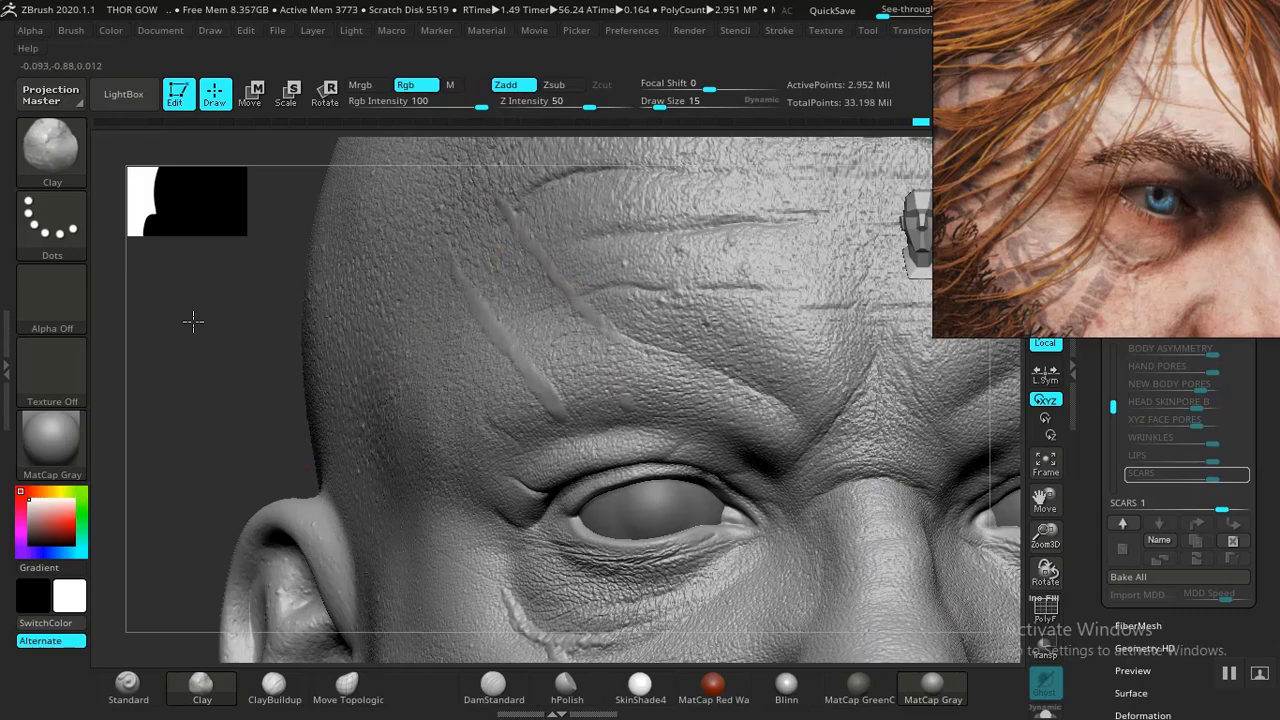
- Extend and thicken the forehead scar lines with Clay strokes at draw size 43
{"action": "key", "text": "f"}
{"action": "left_click_drag", "start_coordinate": [394, 533], "coordinate": [388, 615], "text": "alt"}
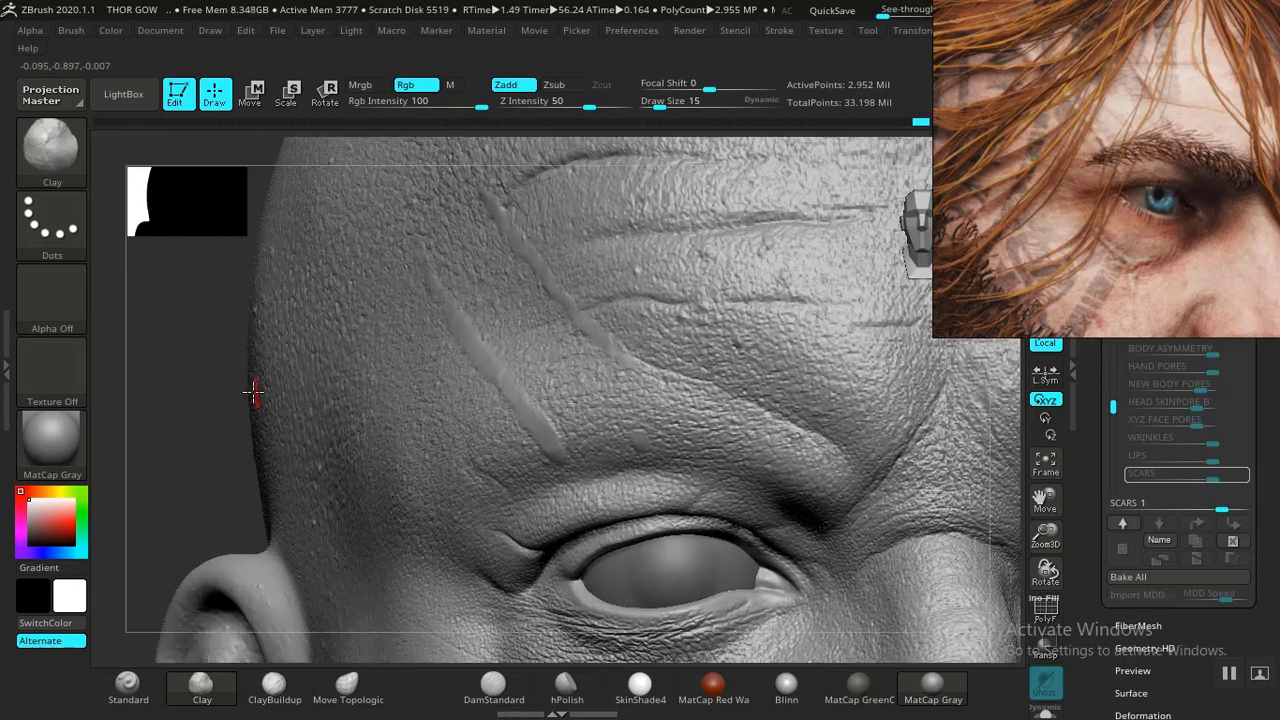
{"action": "left_click_drag", "start_coordinate": [206, 393], "coordinate": [210, 482], "text": "alt"}
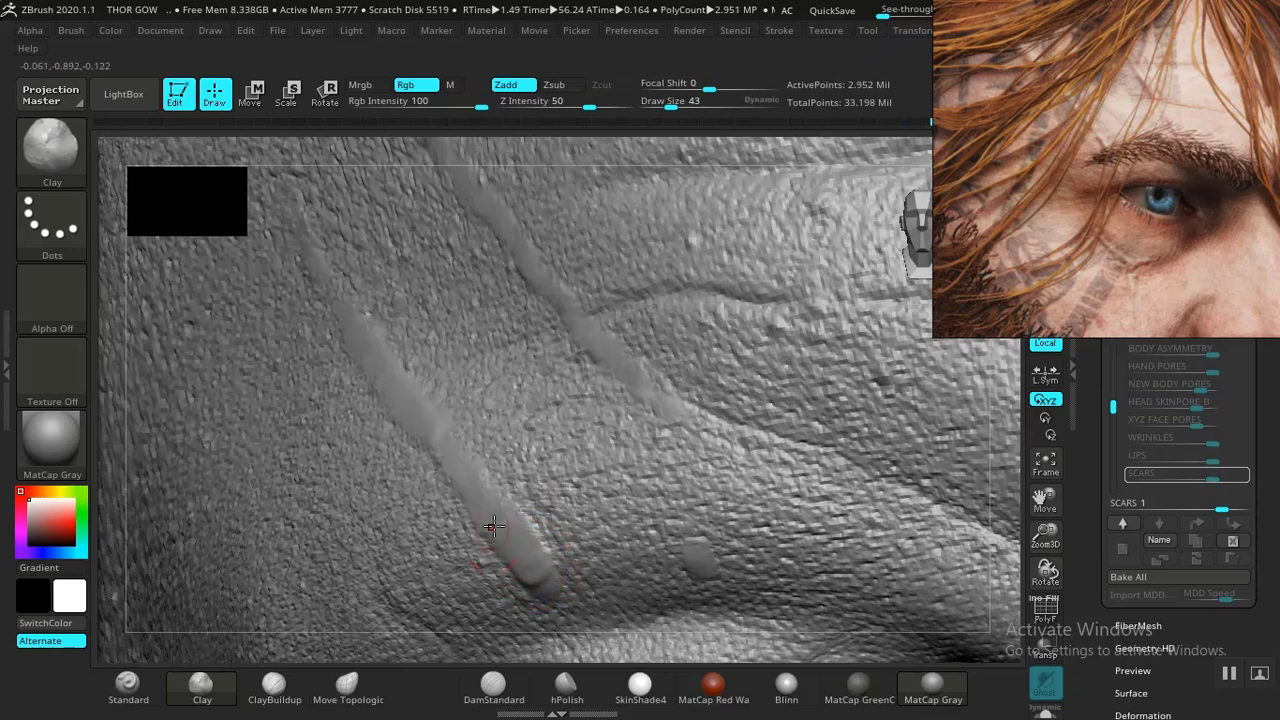
{"action": "mouse_move", "coordinate": [484, 514]}
{"action": "left_mouse_down"}
{"action": "mouse_move", "coordinate": [535, 560]}
{"action": "mouse_move", "coordinate": [509, 537]}
{"action": "left_mouse_up"}
{"action": "left_click_drag", "start_coordinate": [462, 474], "coordinate": [366, 347]}
{"action": "left_click_drag", "start_coordinate": [423, 421], "coordinate": [359, 338]}
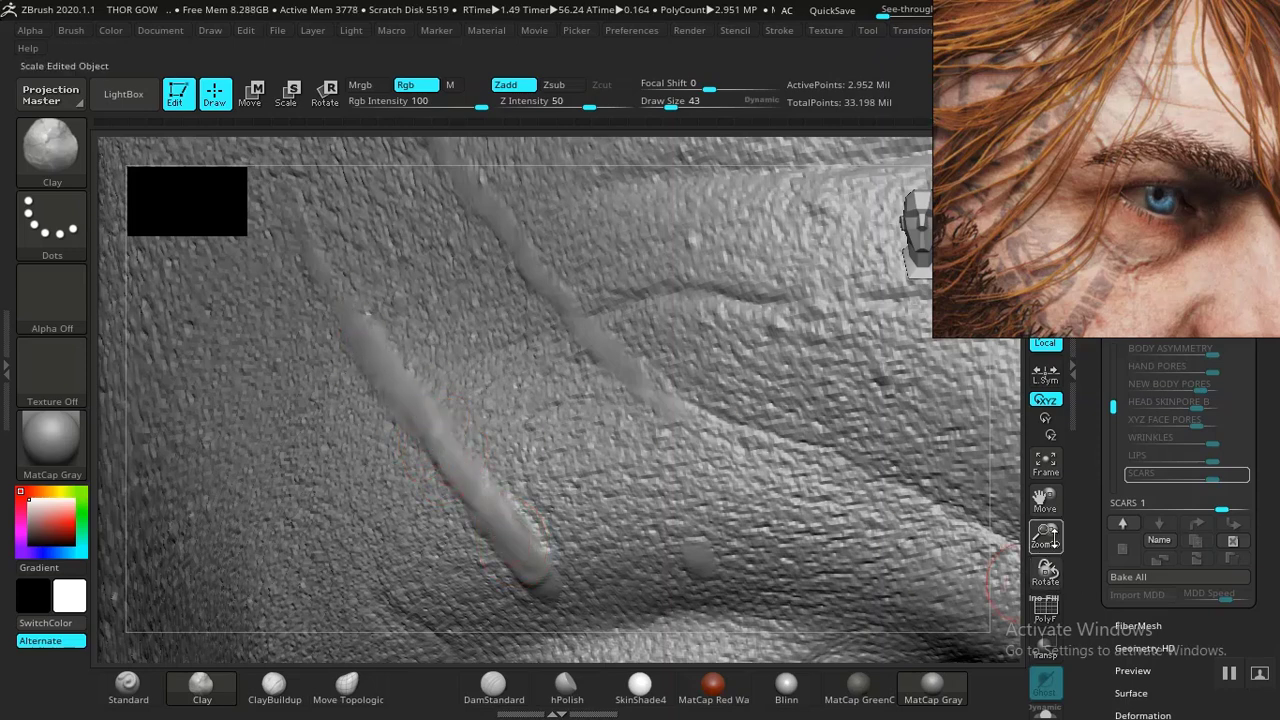
- Refine both parallel forehead scar ridges with Clay strokes at draw size 35
{"action": "left_click_drag", "start_coordinate": [1047, 535], "coordinate": [925, 518]}
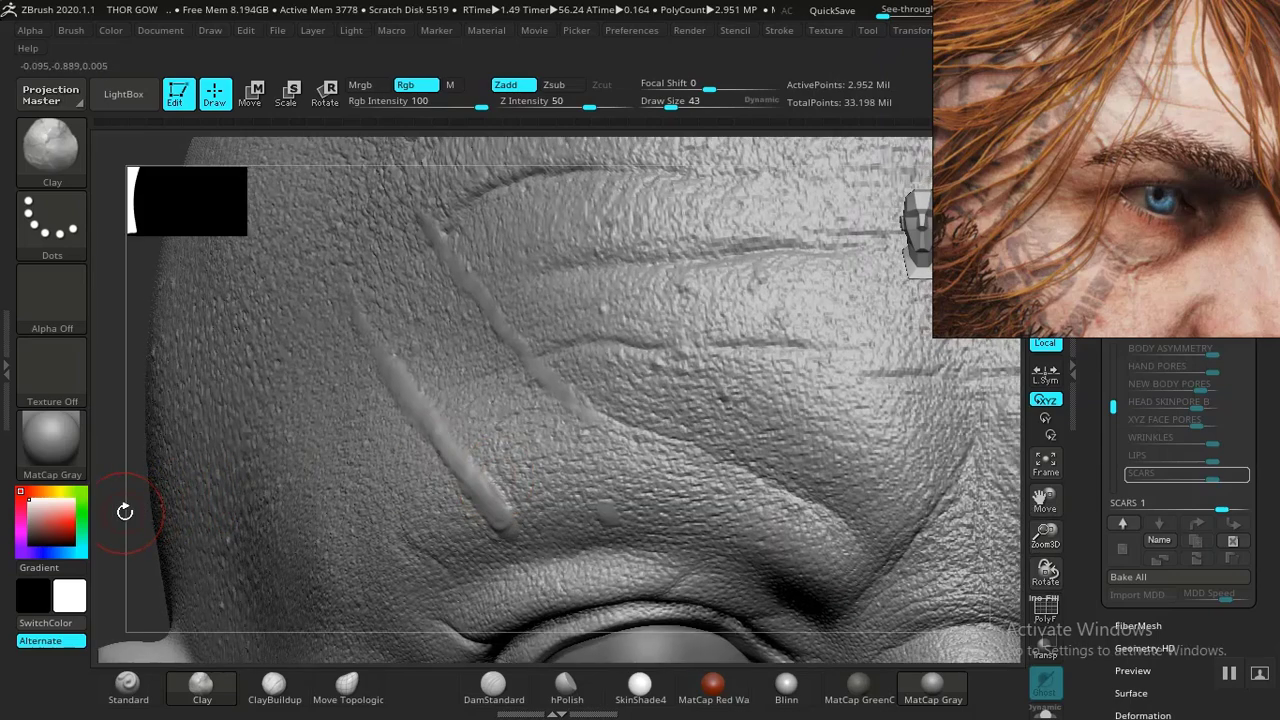
{"action": "left_click_drag", "start_coordinate": [125, 511], "coordinate": [390, 513]}
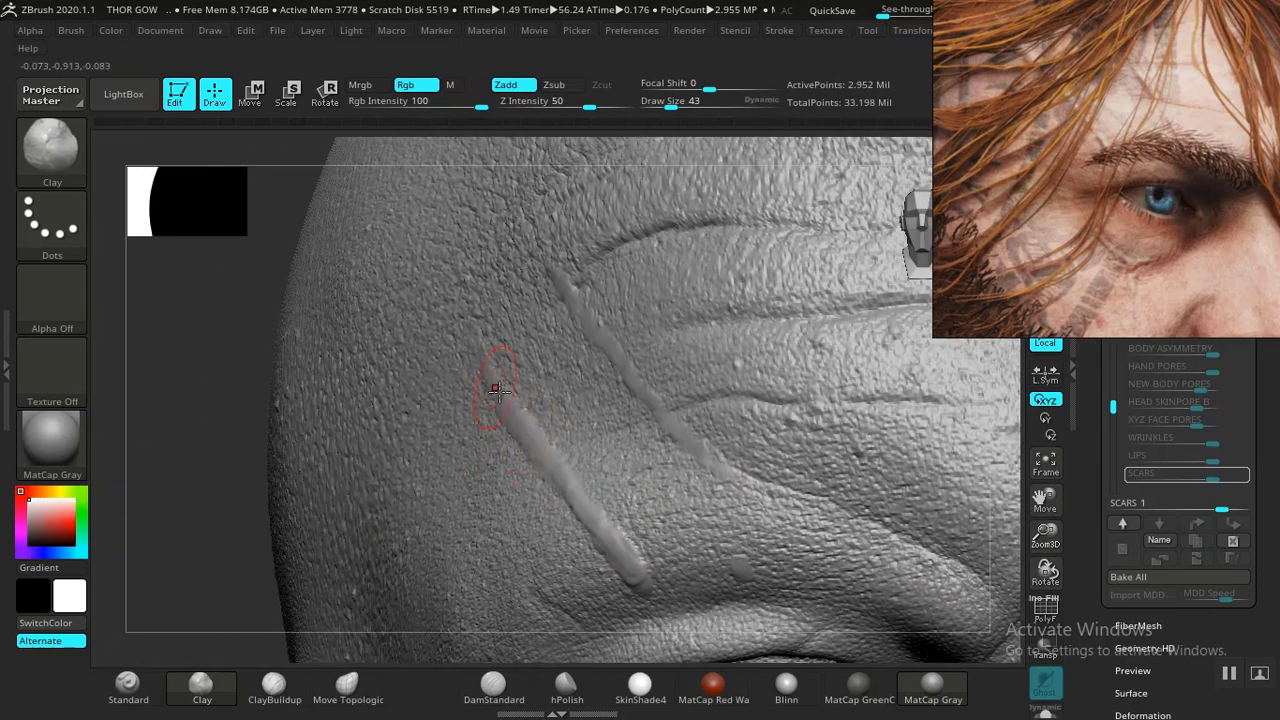
{"action": "left_click_drag", "start_coordinate": [231, 455], "coordinate": [405, 440]}
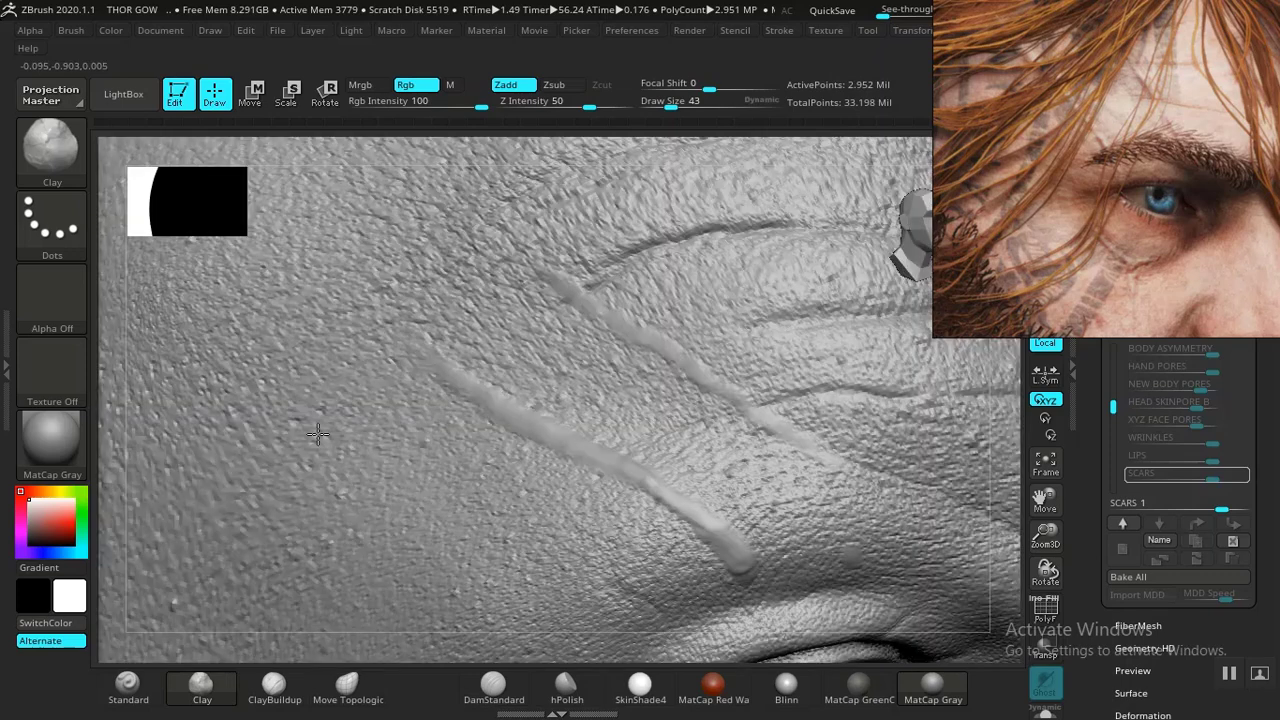
{"action": "left_click_drag", "start_coordinate": [468, 390], "coordinate": [412, 343]}
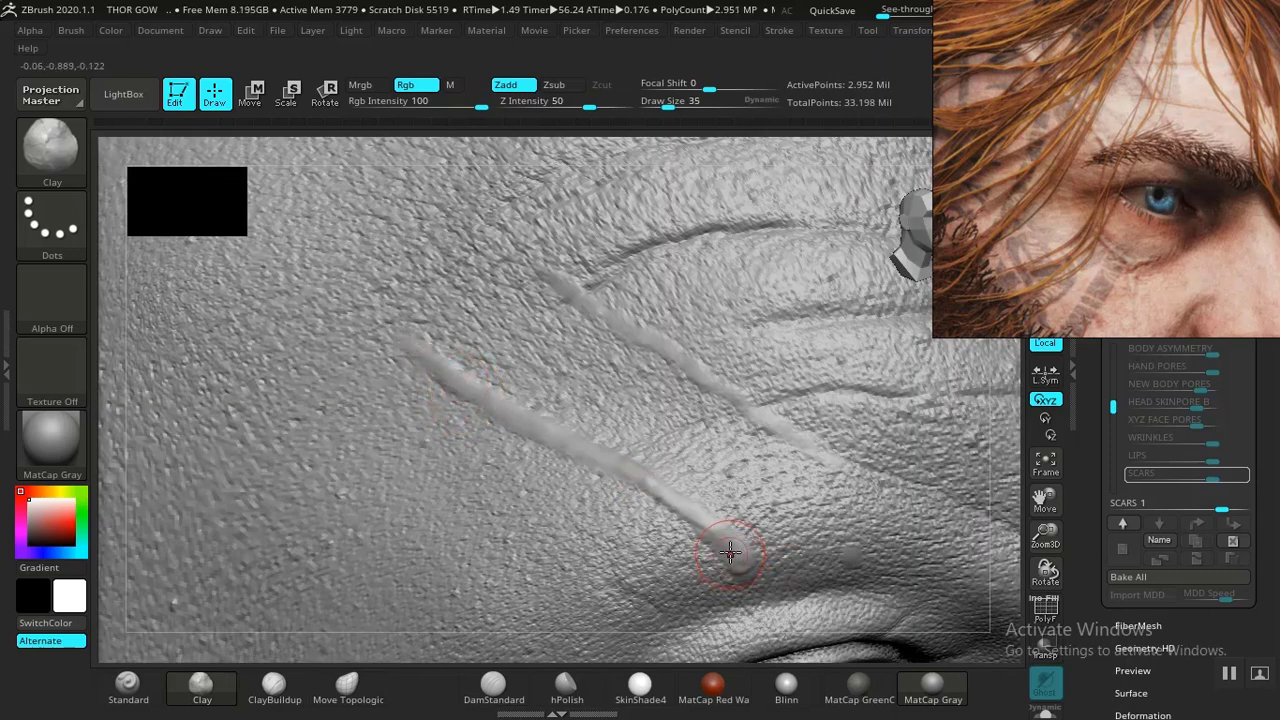
{"action": "mouse_move", "coordinate": [730, 552]}
{"action": "left_mouse_down"}
{"action": "mouse_move", "coordinate": [617, 457]}
{"action": "mouse_move", "coordinate": [526, 426]}
{"action": "left_mouse_up"}
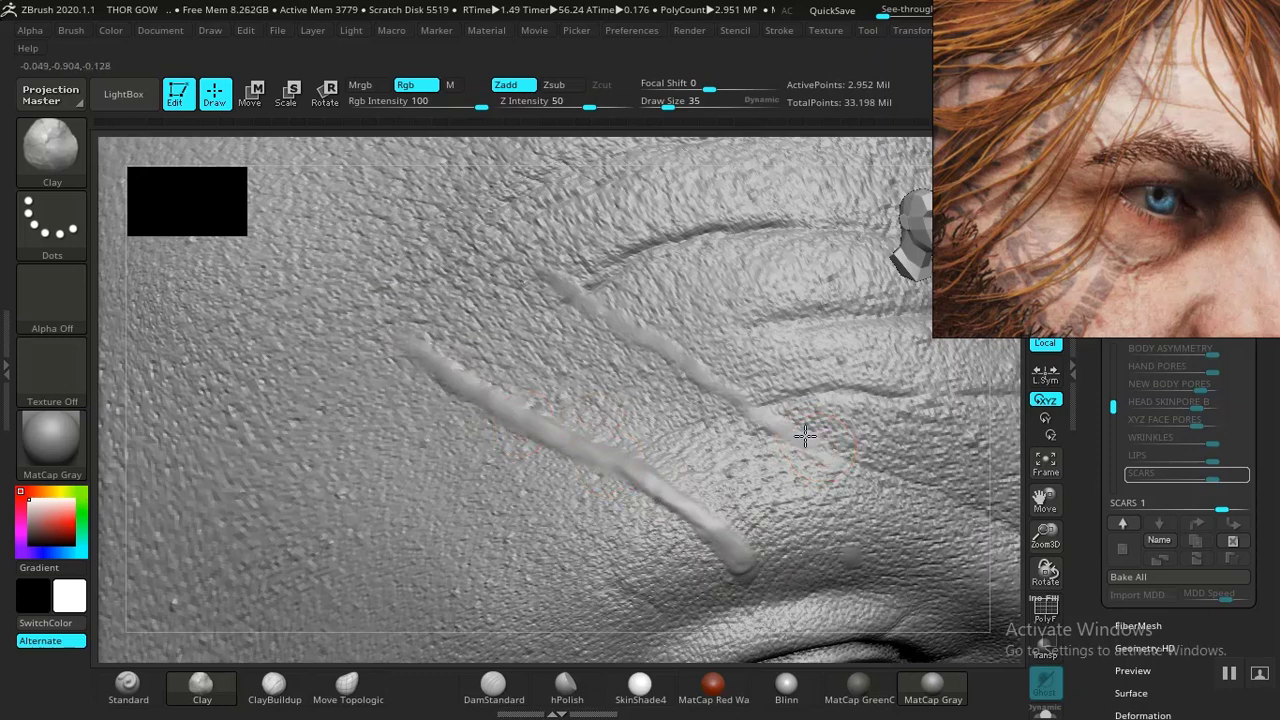
{"action": "left_click_drag", "start_coordinate": [805, 436], "coordinate": [728, 376]}
{"action": "left_click_drag", "start_coordinate": [767, 420], "coordinate": [724, 384]}
{"action": "left_click_drag", "start_coordinate": [691, 364], "coordinate": [513, 250]}
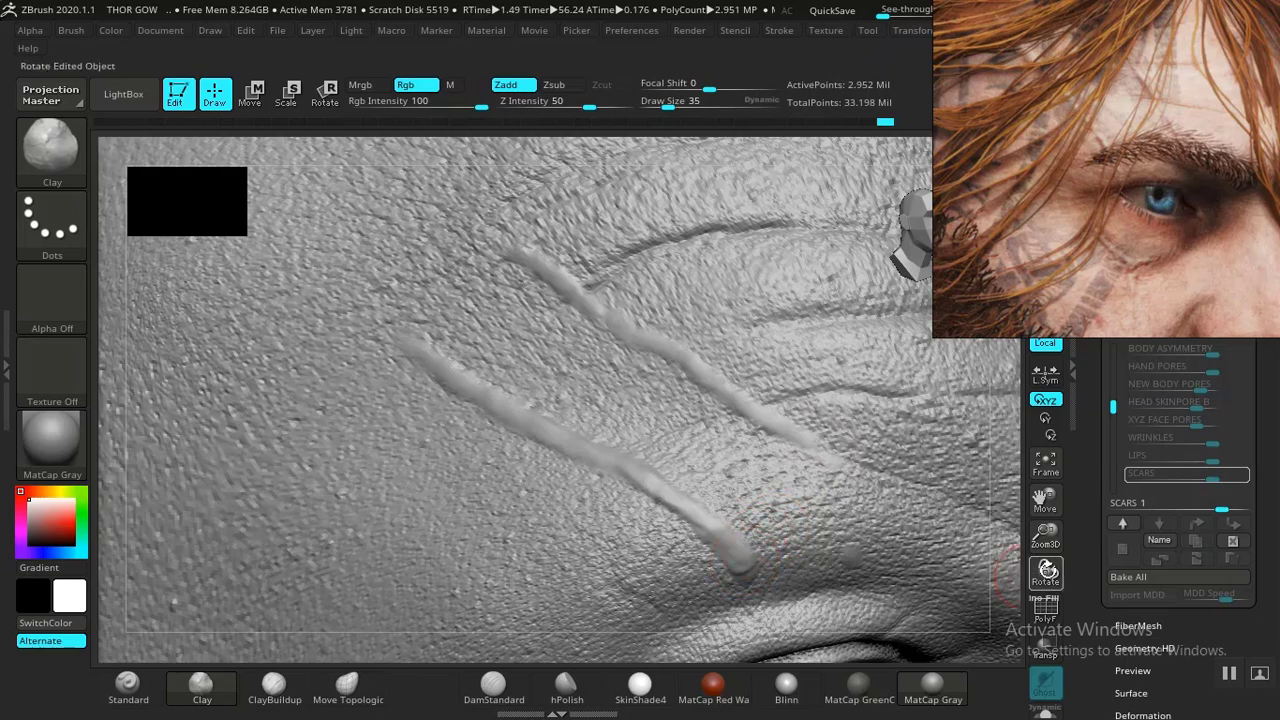
{"action": "left_click_drag", "start_coordinate": [1048, 552], "coordinate": [1050, 602]}
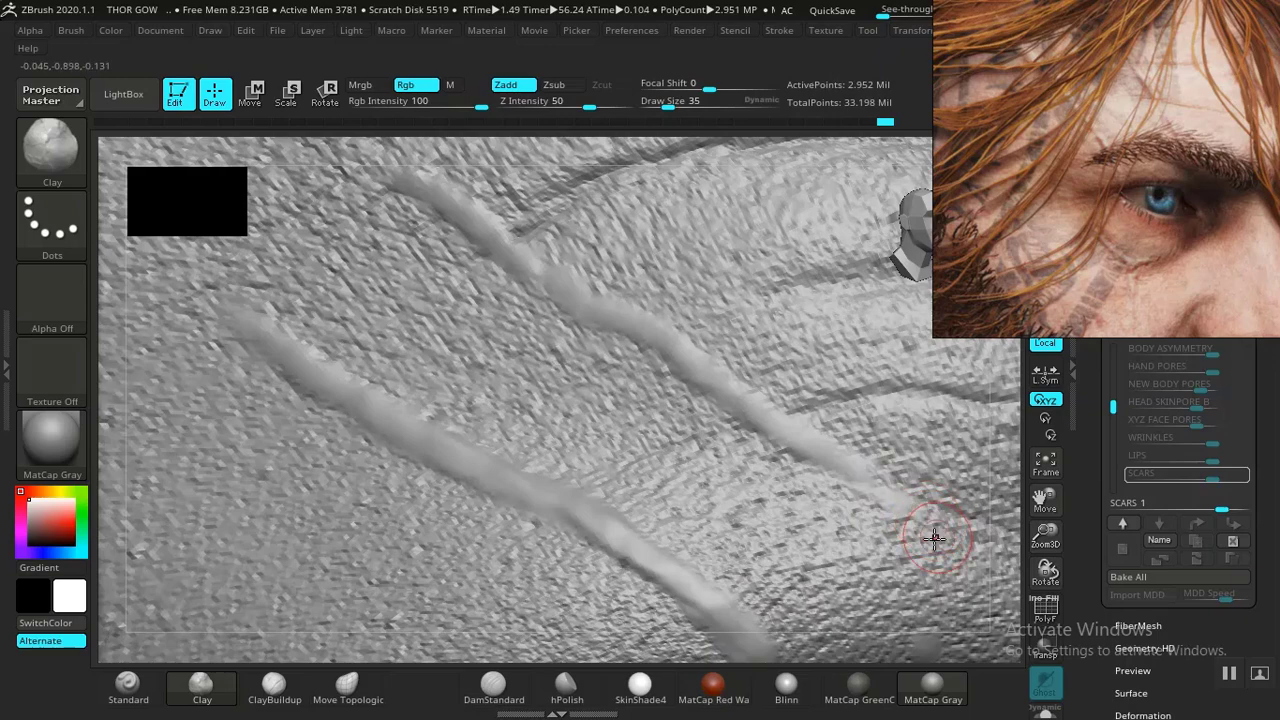
- Build up the lower forehead scar ridge with a long ClayBuildup stroke at draw size 31
{"action": "mouse_move", "coordinate": [1043, 505]}
{"action": "left_mouse_down"}
{"action": "mouse_move", "coordinate": [1026, 487]}
{"action": "mouse_move", "coordinate": [1048, 496]}
{"action": "mouse_move", "coordinate": [1056, 482]}
{"action": "left_mouse_up"}
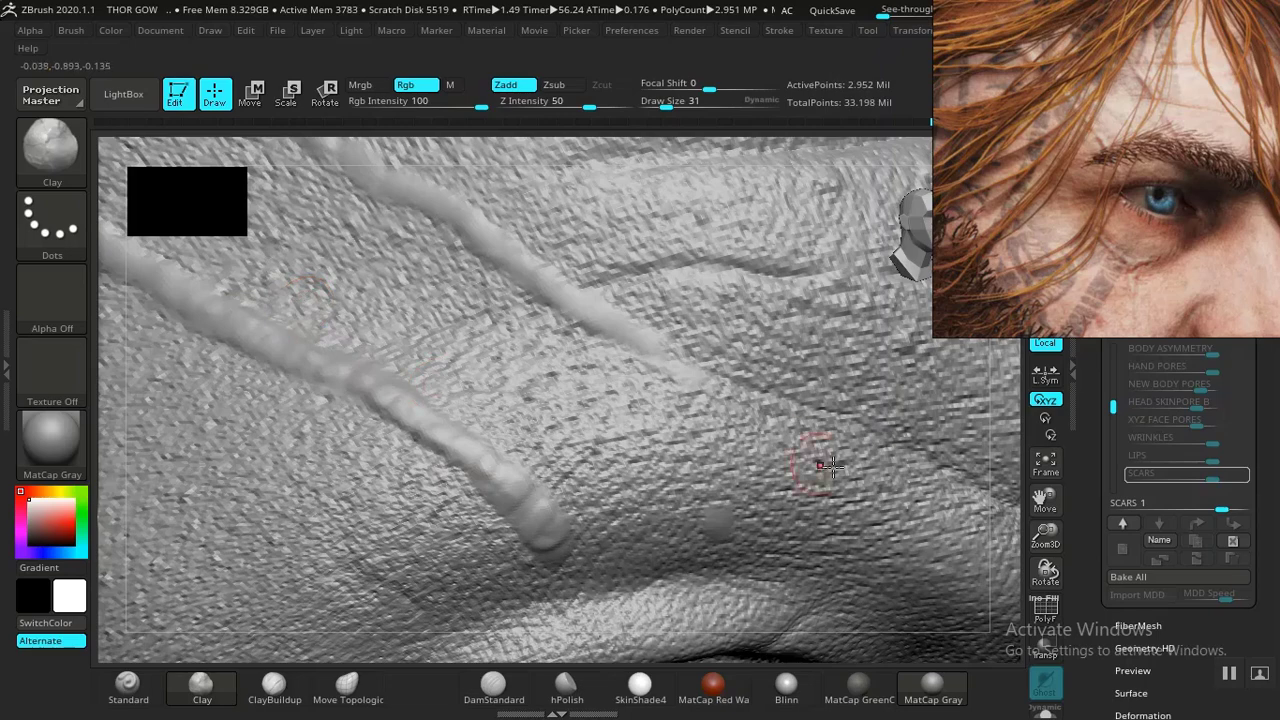
{"action": "left_click_drag", "start_coordinate": [1051, 537], "coordinate": [1045, 522]}
{"action": "left_click_drag", "start_coordinate": [1046, 503], "coordinate": [1190, 570]}
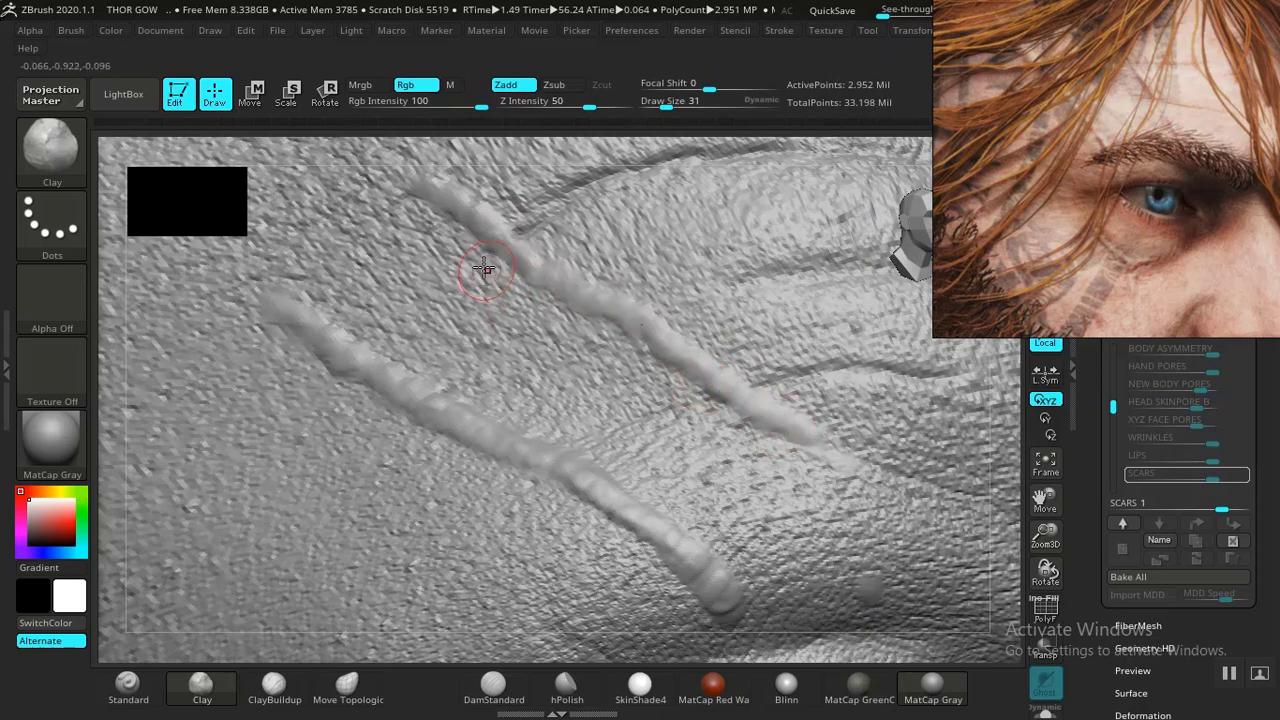
{"action": "left_click", "coordinate": [275, 688]}
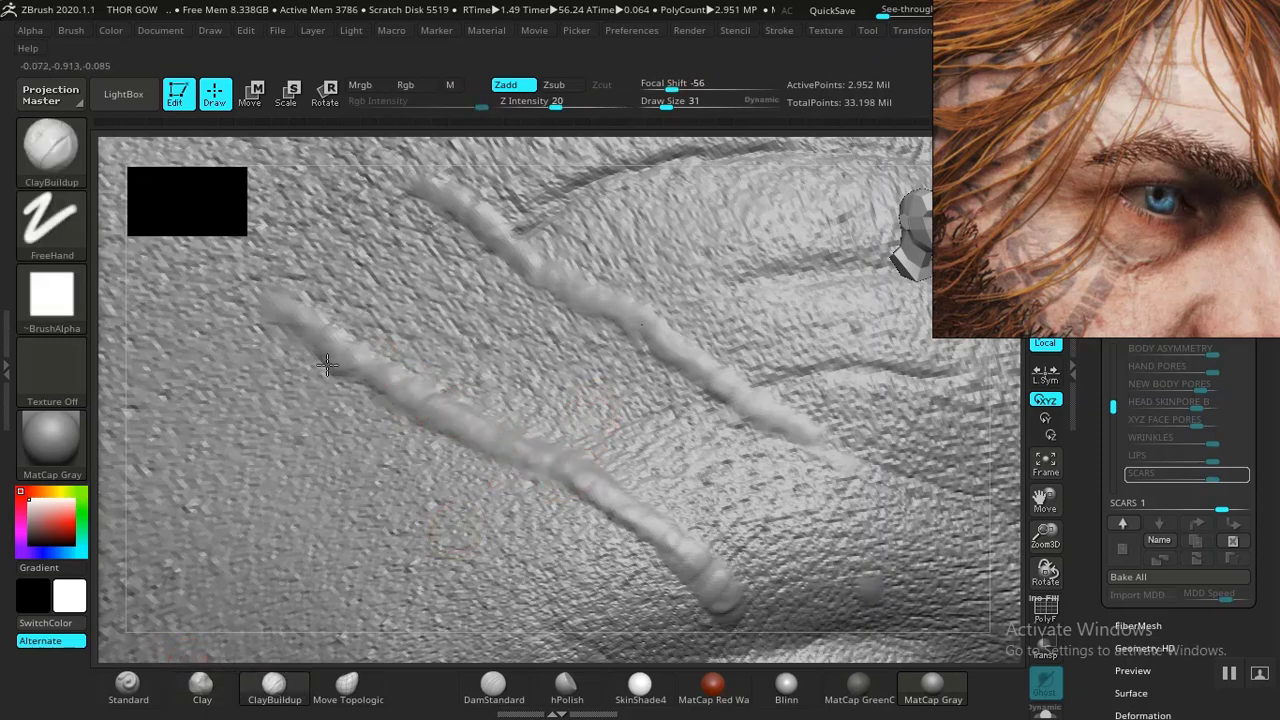
{"action": "mouse_move", "coordinate": [273, 311]}
{"action": "left_mouse_down"}
{"action": "mouse_move", "coordinate": [686, 571]}
{"action": "mouse_move", "coordinate": [705, 600]}
{"action": "mouse_move", "coordinate": [632, 513]}
{"action": "left_mouse_up"}
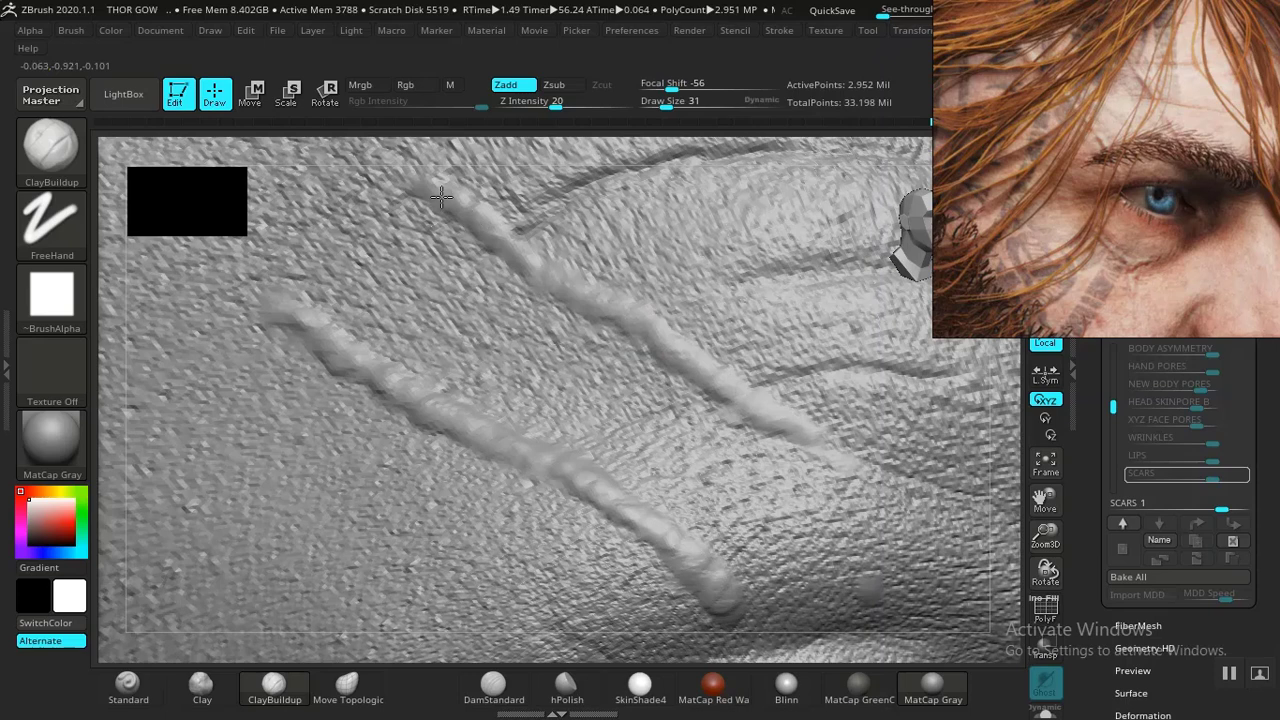
- Carve a crease along the lower forehead scar ridge with DamStandard strokes
{"action": "left_click", "coordinate": [494, 686]}
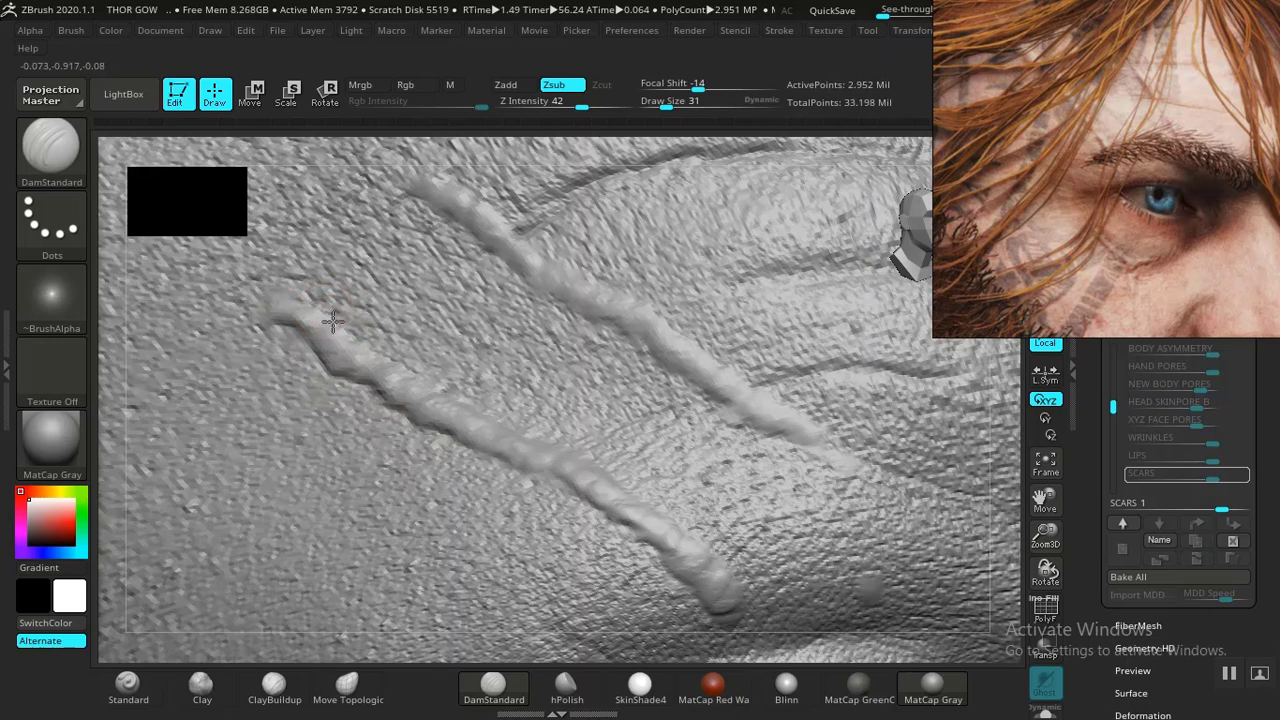
{"action": "left_click_drag", "start_coordinate": [331, 336], "coordinate": [370, 355]}
{"action": "left_click_drag", "start_coordinate": [392, 362], "coordinate": [428, 390]}
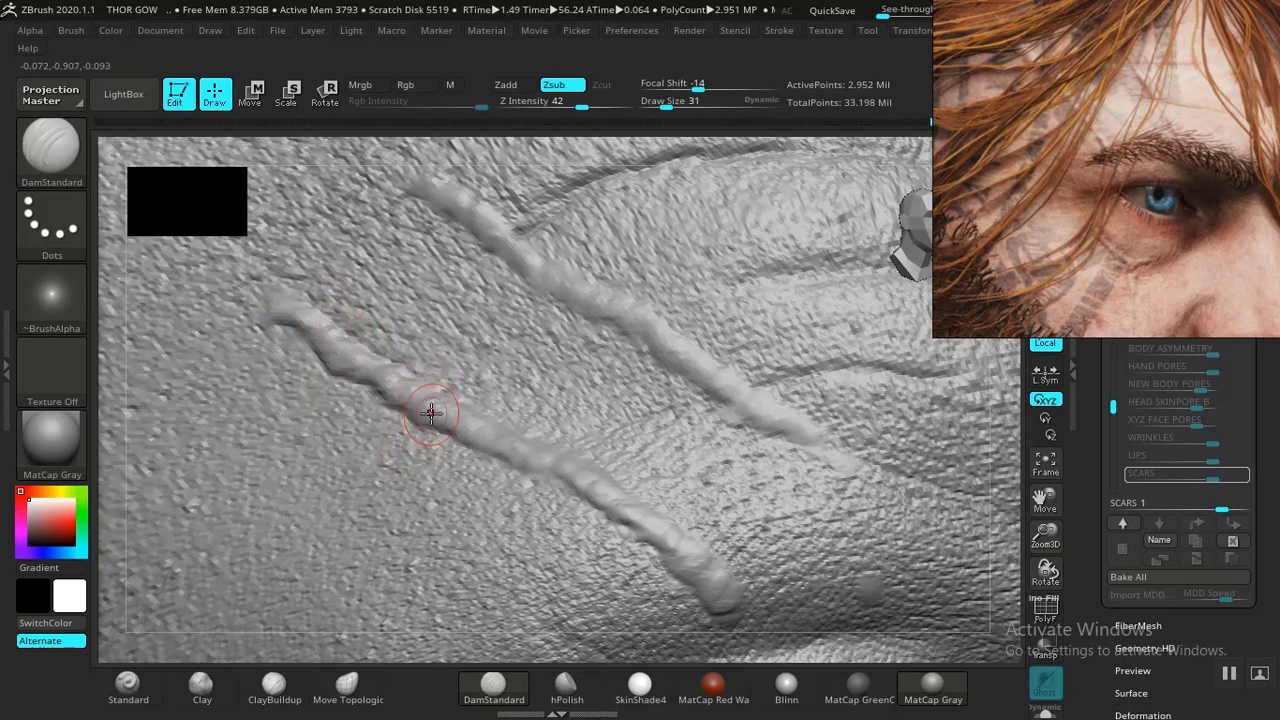
{"action": "key", "text": "ctrl"}
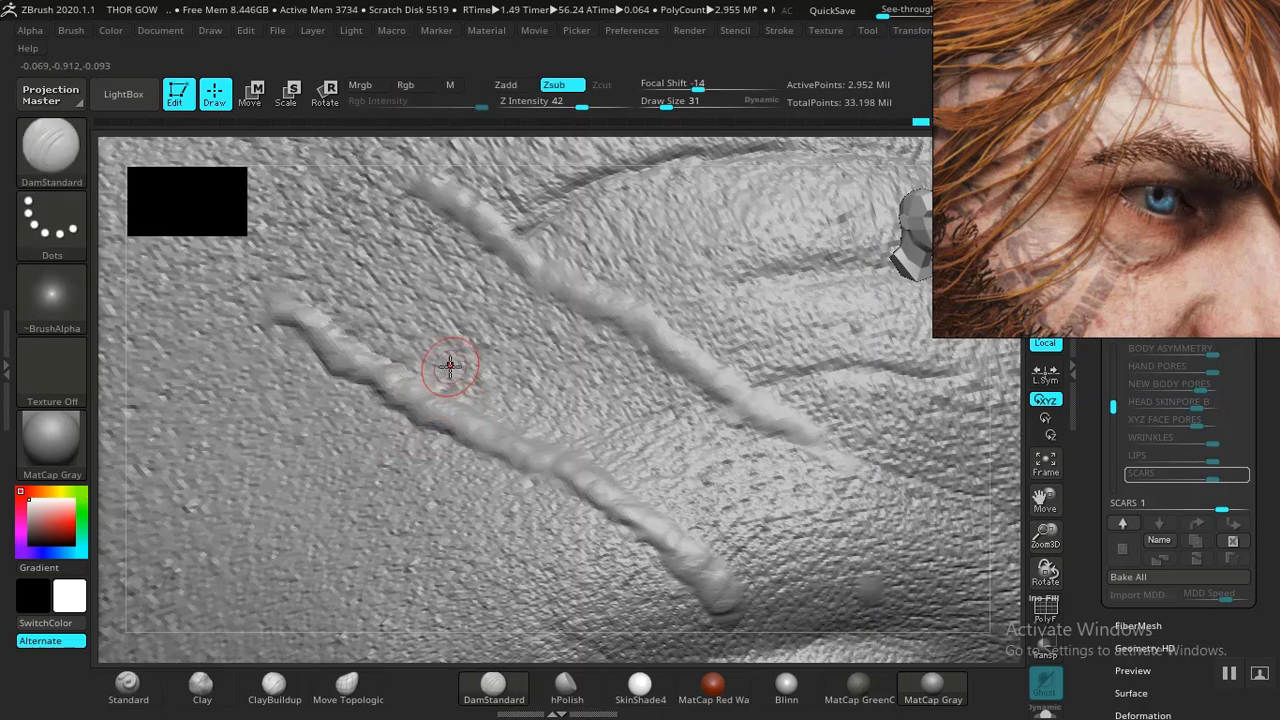
{"action": "mouse_move", "coordinate": [462, 408]}
{"action": "left_mouse_down"}
{"action": "mouse_move", "coordinate": [688, 529]}
{"action": "mouse_move", "coordinate": [733, 581]}
{"action": "left_mouse_up"}
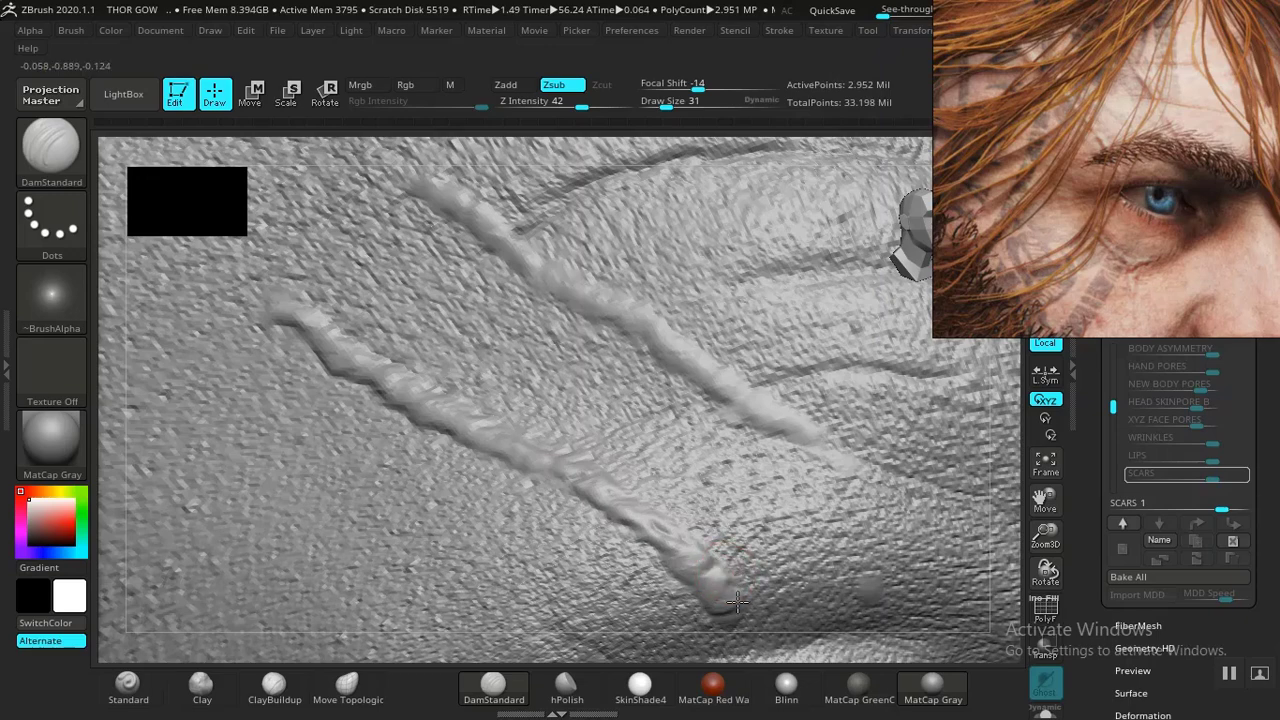
- Deepen the lower forehead scar's groove with a longer DamStandard stroke along its full length
{"action": "left_click_drag", "start_coordinate": [1045, 537], "coordinate": [916, 460]}
{"action": "left_click_drag", "start_coordinate": [314, 434], "coordinate": [341, 422]}
{"action": "left_click_drag", "start_coordinate": [447, 487], "coordinate": [443, 421], "text": "alt"}
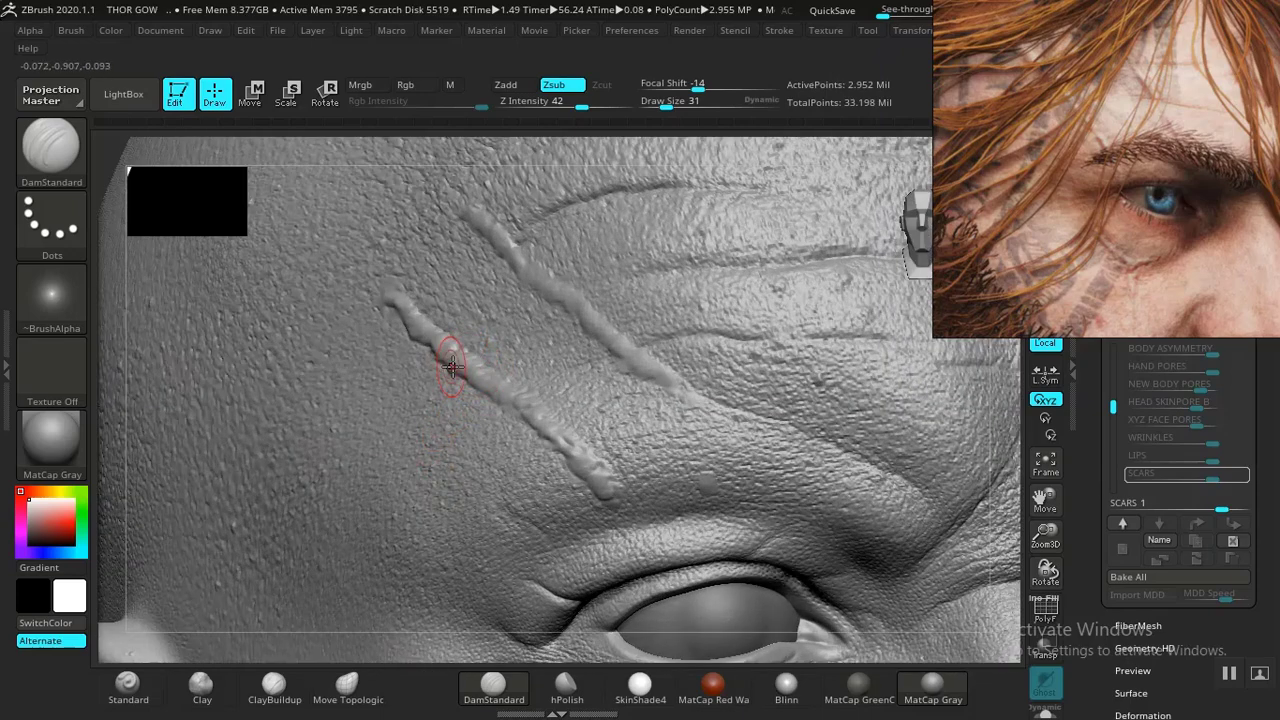
{"action": "mouse_move", "coordinate": [404, 293]}
{"action": "left_mouse_down"}
{"action": "mouse_move", "coordinate": [509, 388]}
{"action": "mouse_move", "coordinate": [571, 422]}
{"action": "mouse_move", "coordinate": [613, 482]}
{"action": "left_mouse_up"}
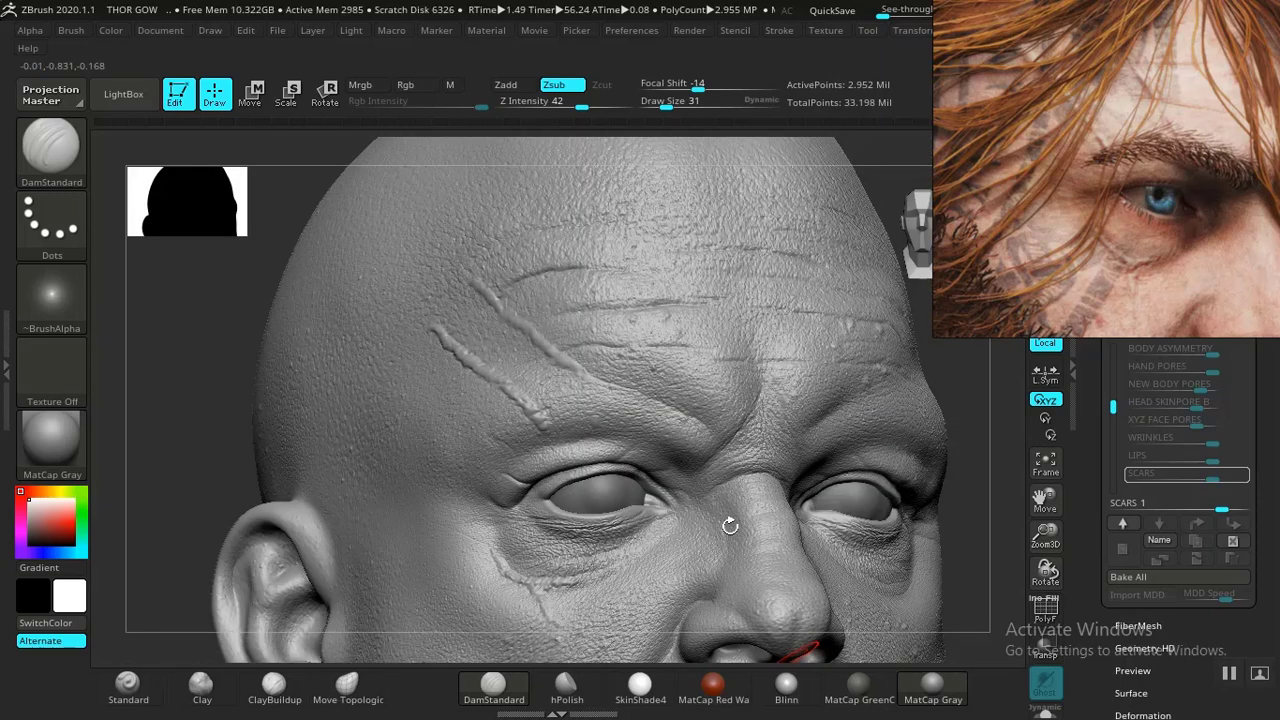
- Select the ClayBuildup brush and set its Z intensity to 28
{"action": "left_click_drag", "start_coordinate": [211, 369], "coordinate": [226, 365]}
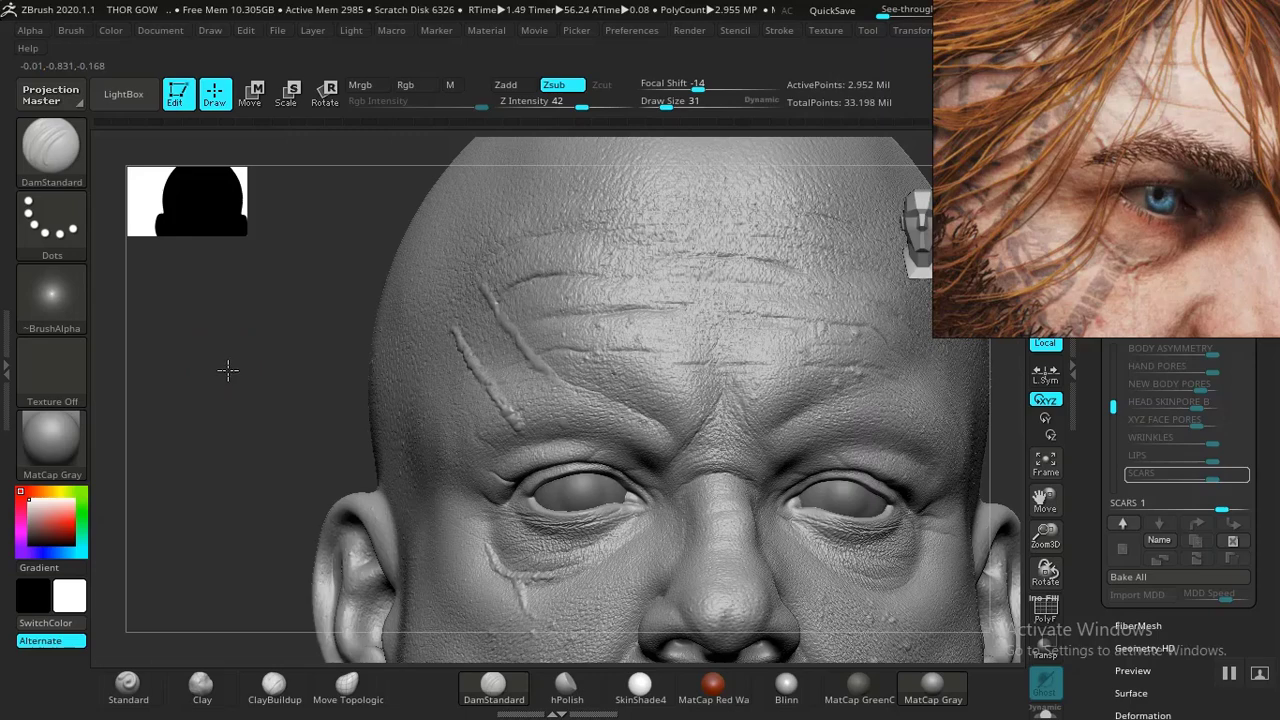
{"action": "left_click_drag", "start_coordinate": [267, 499], "coordinate": [300, 570], "text": "alt"}
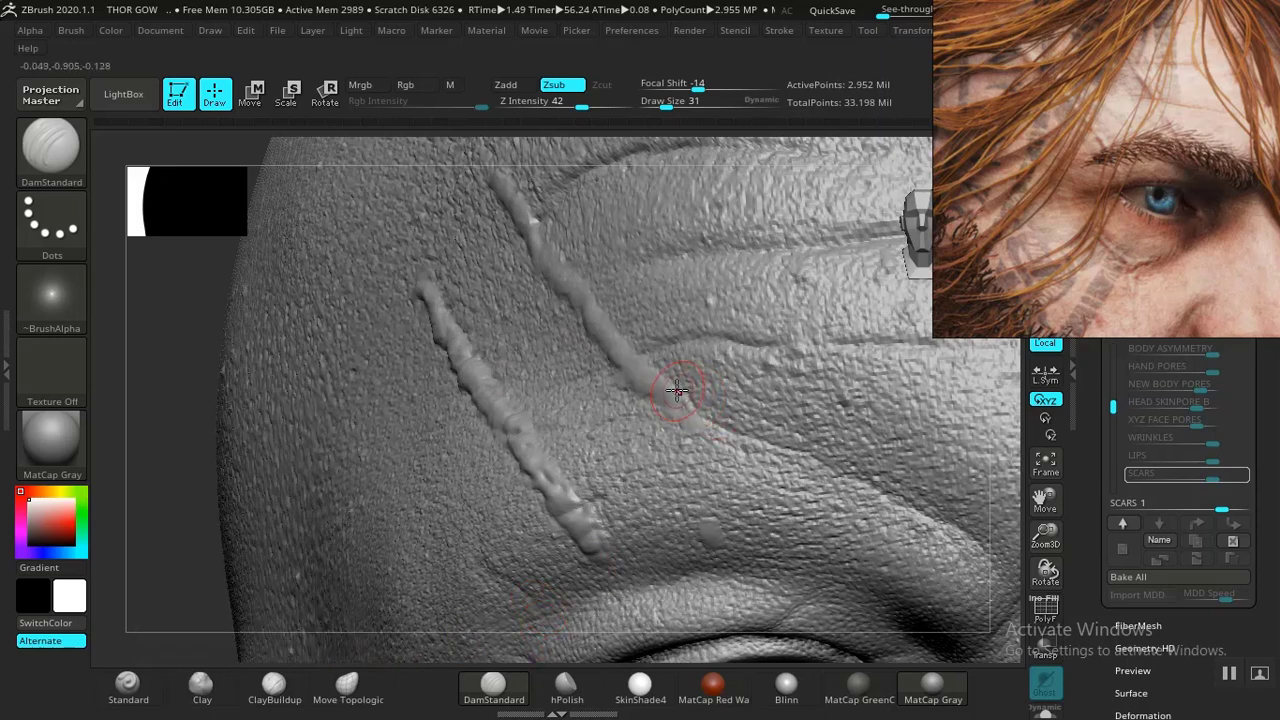
{"action": "left_click", "coordinate": [273, 685]}
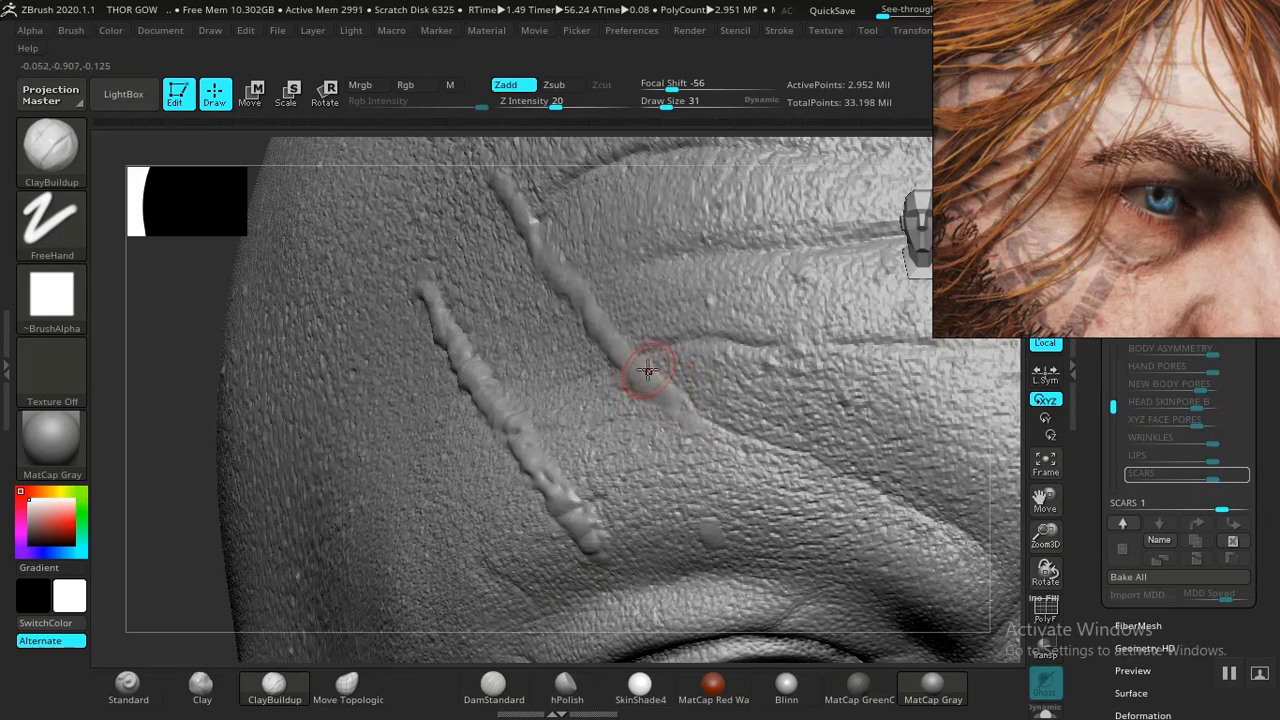
{"action": "left_click_drag", "start_coordinate": [557, 105], "coordinate": [567, 105]}
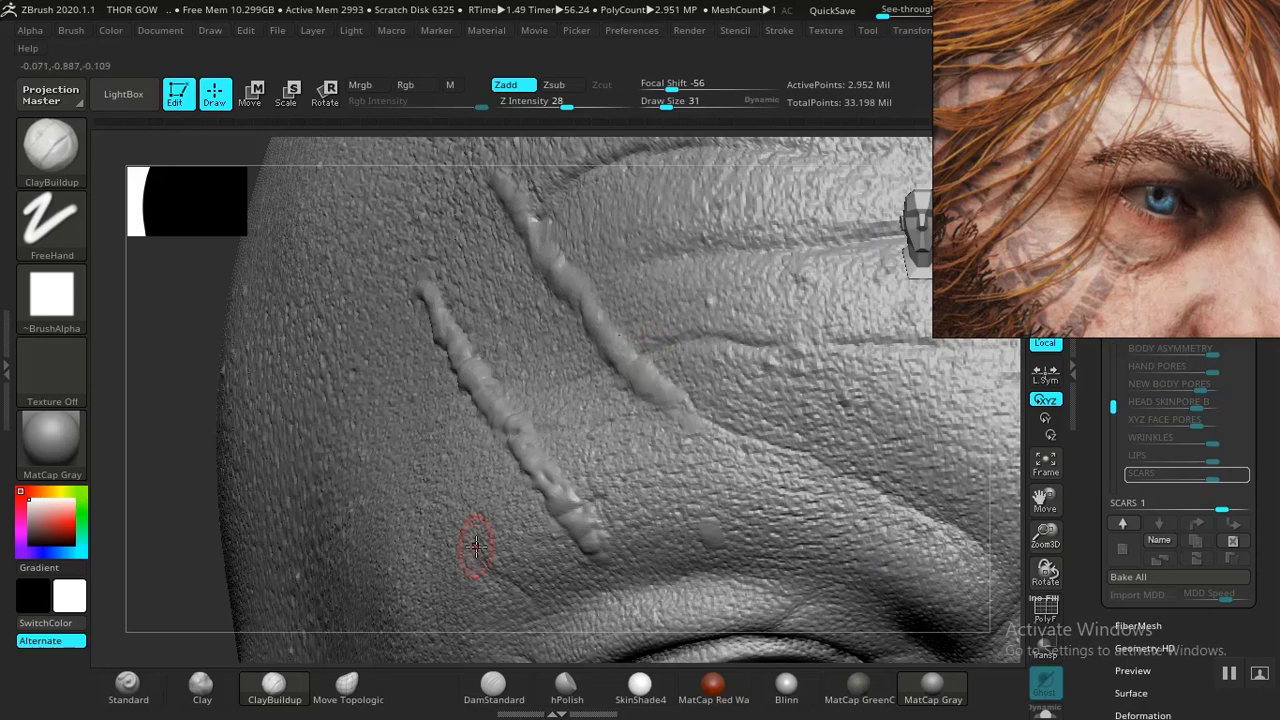
- Switch back to DamStandard and retouch the lower forehead scar with a short stroke
{"action": "left_click", "coordinate": [486, 688]}
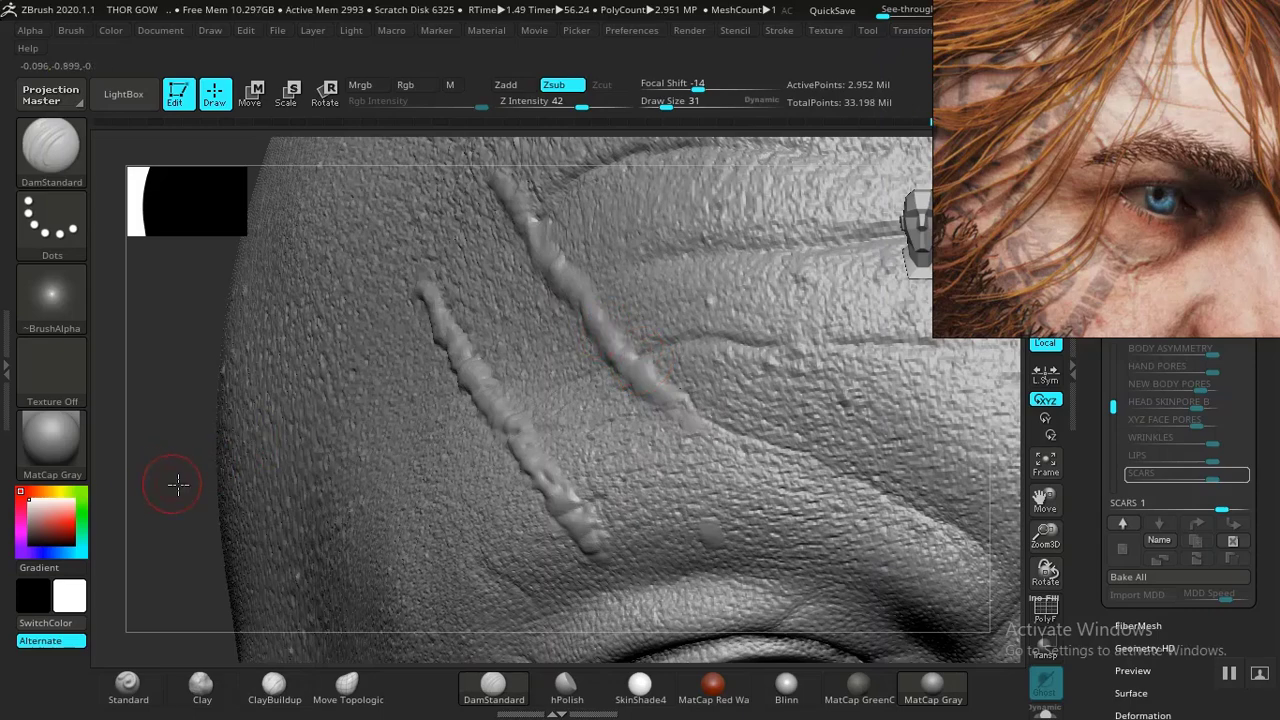
{"action": "left_click_drag", "start_coordinate": [178, 484], "coordinate": [290, 473]}
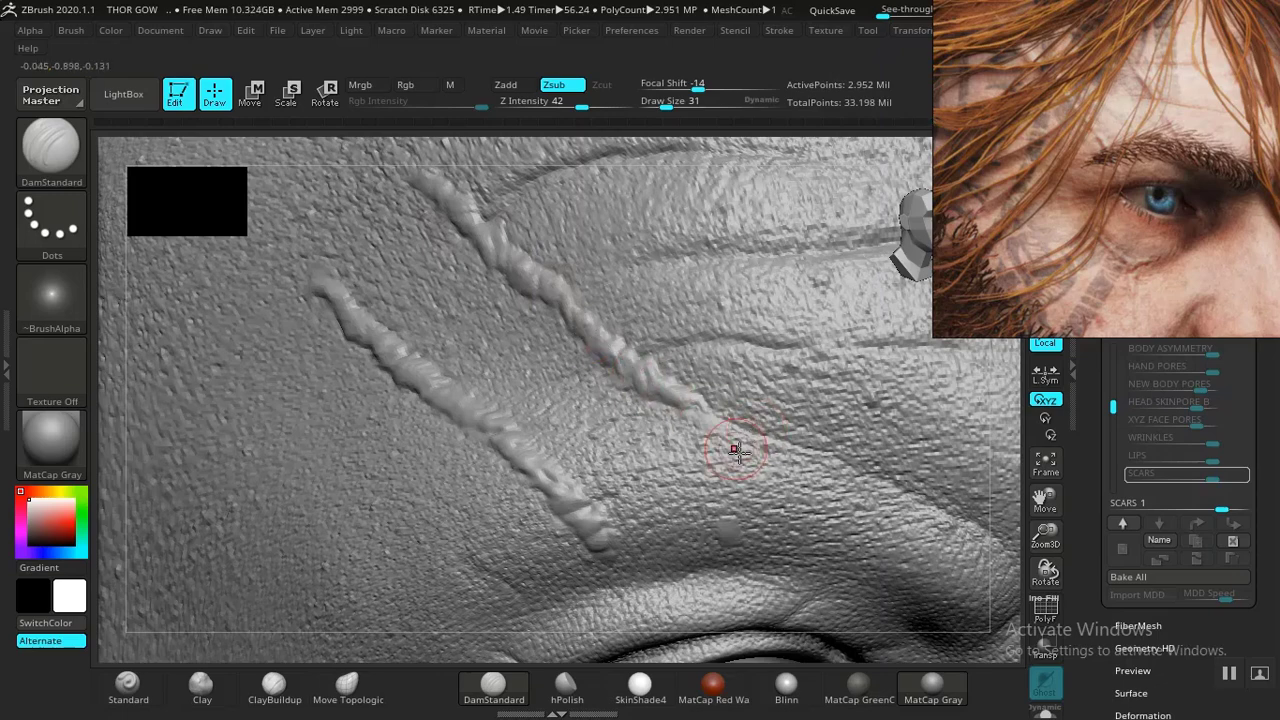
{"action": "left_click_drag", "start_coordinate": [1043, 535], "coordinate": [612, 416]}
{"action": "left_click_drag", "start_coordinate": [406, 424], "coordinate": [430, 448], "text": "alt"}
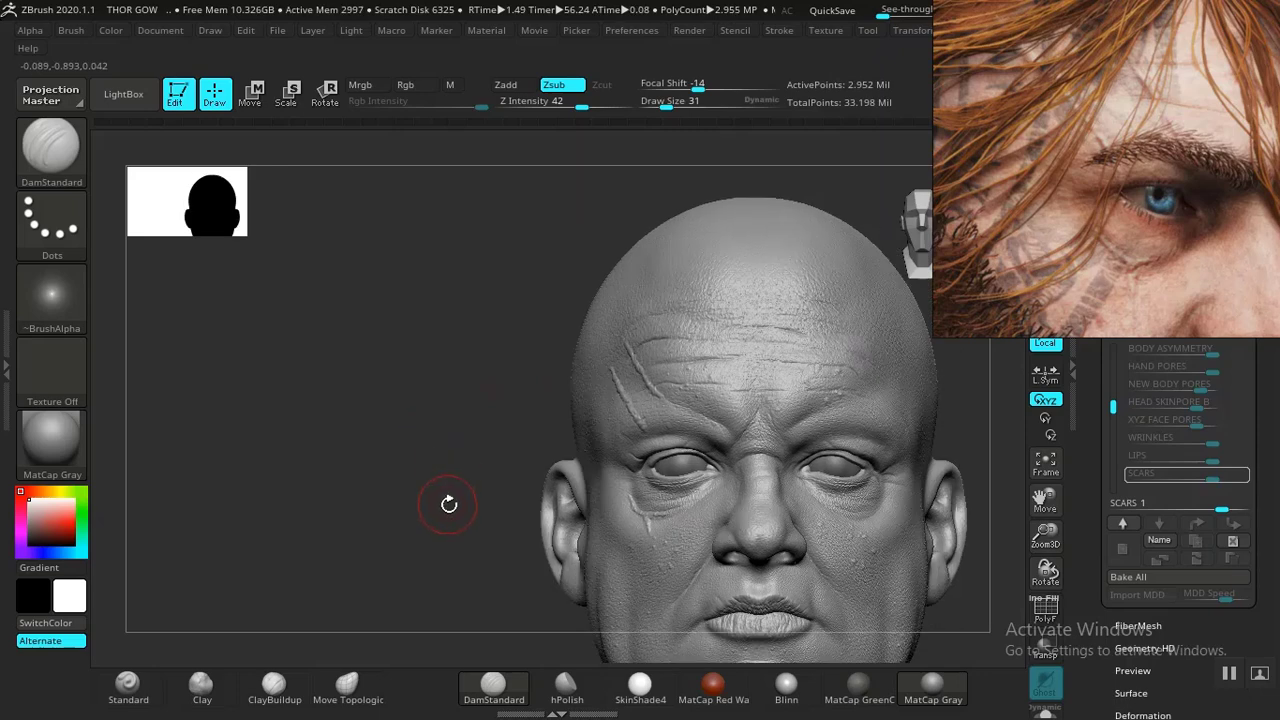
- Unhide the rest of the body mesh around the head
{"action": "left_click_drag", "start_coordinate": [340, 378], "coordinate": [203, 186], "text": "alt"}
{"action": "left_click_drag", "start_coordinate": [845, 450], "coordinate": [786, 400], "text": "alt"}
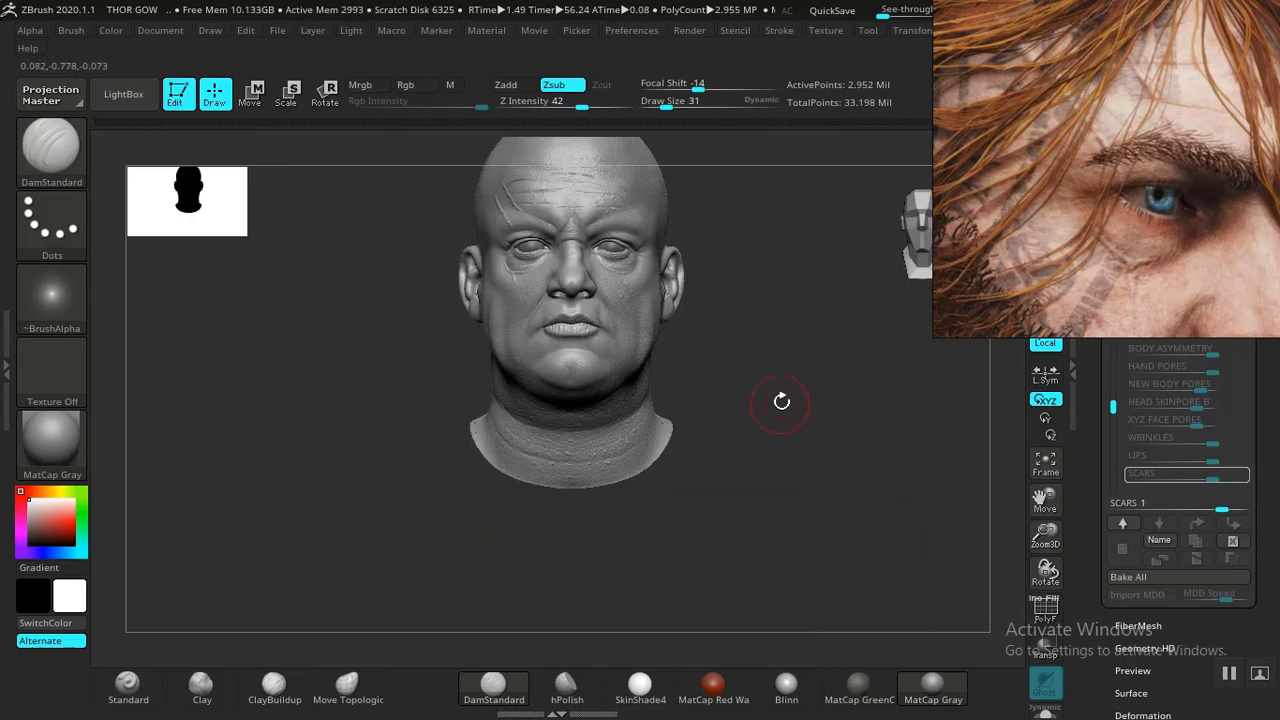
{"action": "key", "text": "ctrl+shift"}
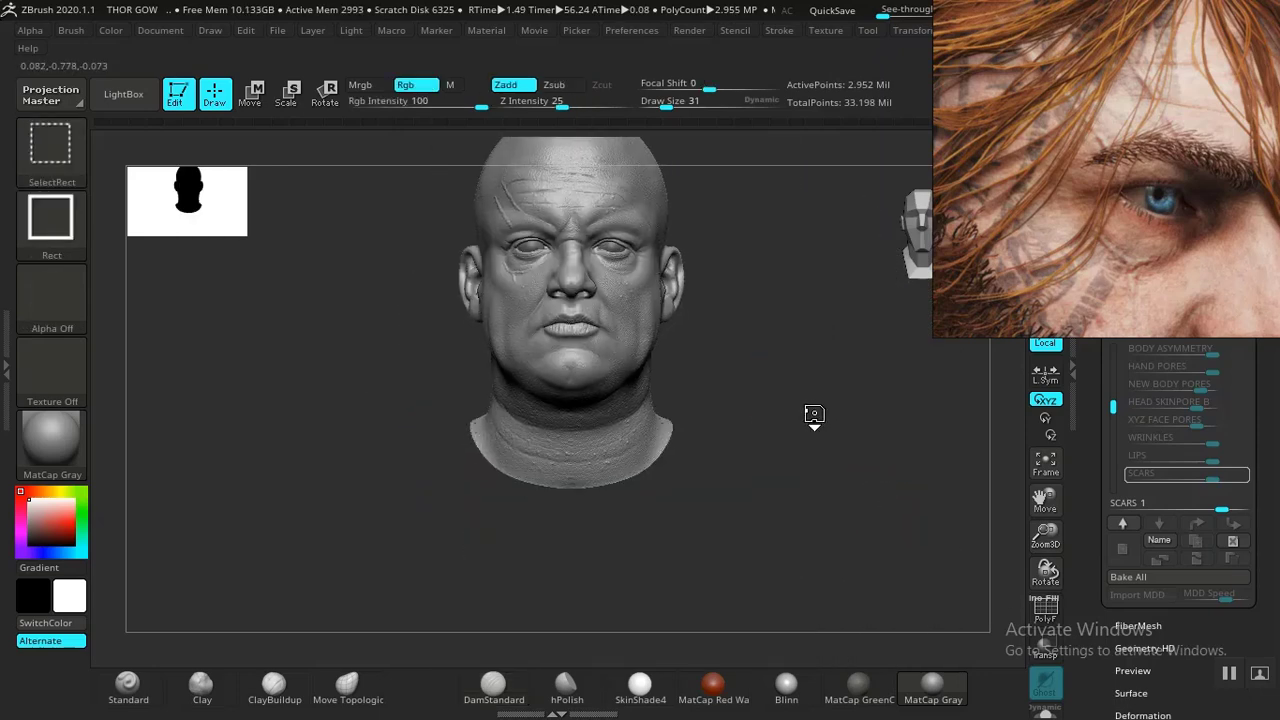
{"action": "left_click", "coordinate": [814, 395], "text": "ctrl+shift"}
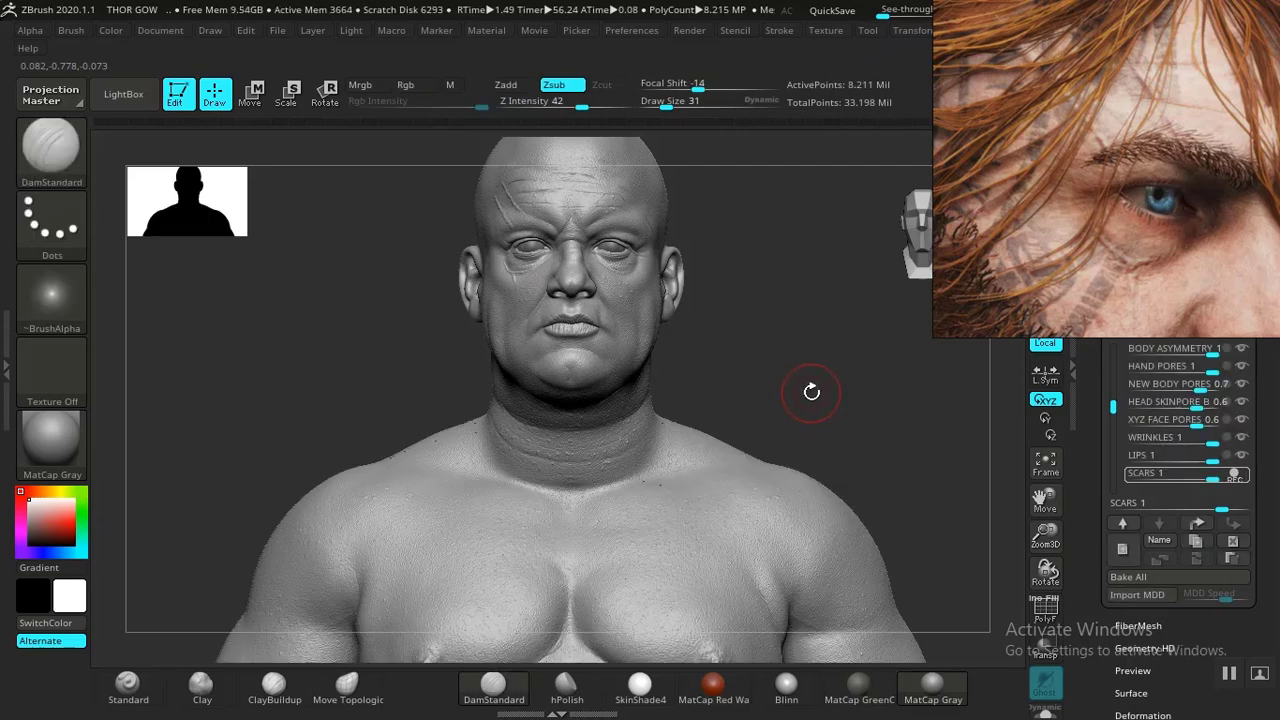
- Isolate the torso section of the body, hiding the head and limbs
{"action": "left_click_drag", "start_coordinate": [791, 328], "coordinate": [752, 131], "text": "alt"}
{"action": "mouse_move", "coordinate": [945, 431]}
{"action": "left_mouse_down", "text": "alt"}
{"action": "mouse_move", "coordinate": [925, 394]}
{"action": "mouse_move", "coordinate": [906, 224]}
{"action": "left_mouse_up", "text": "alt"}
{"action": "left_click_drag", "start_coordinate": [931, 414], "coordinate": [929, 617], "text": "alt"}
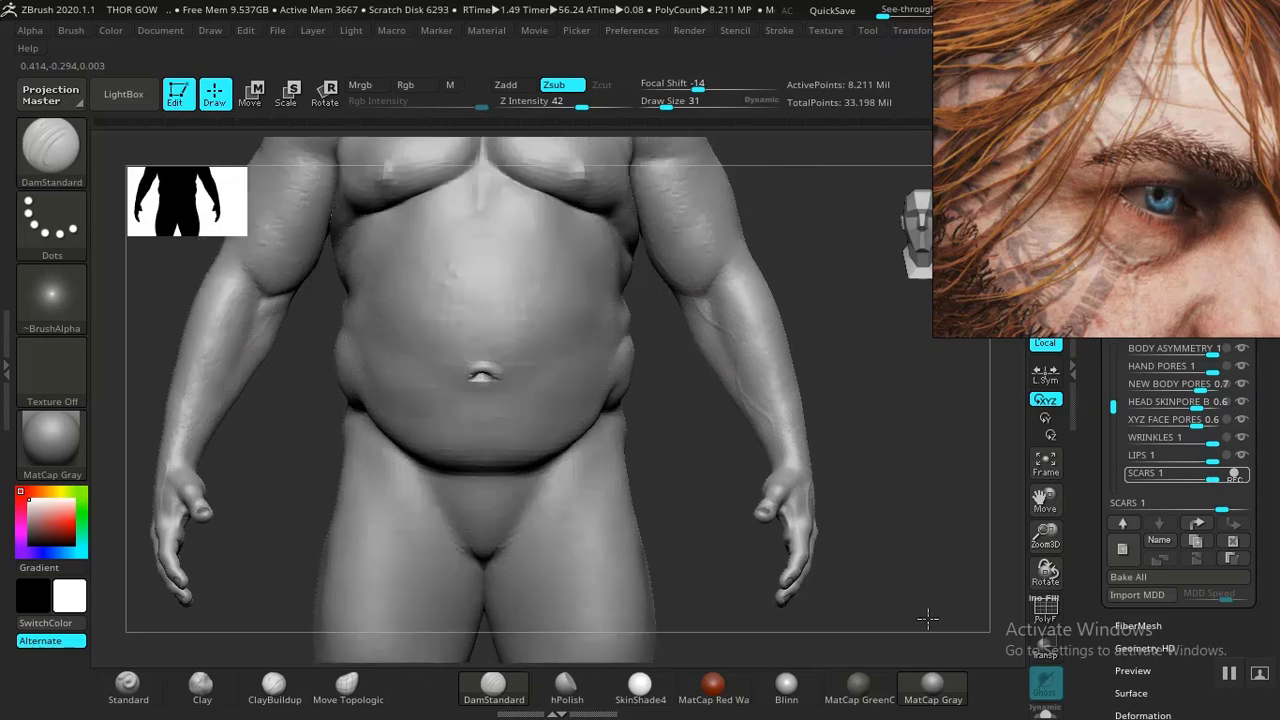
{"action": "left_click_drag", "start_coordinate": [915, 433], "coordinate": [901, 447], "text": "alt"}
{"action": "left_click_drag", "start_coordinate": [839, 383], "coordinate": [873, 303], "text": "alt"}
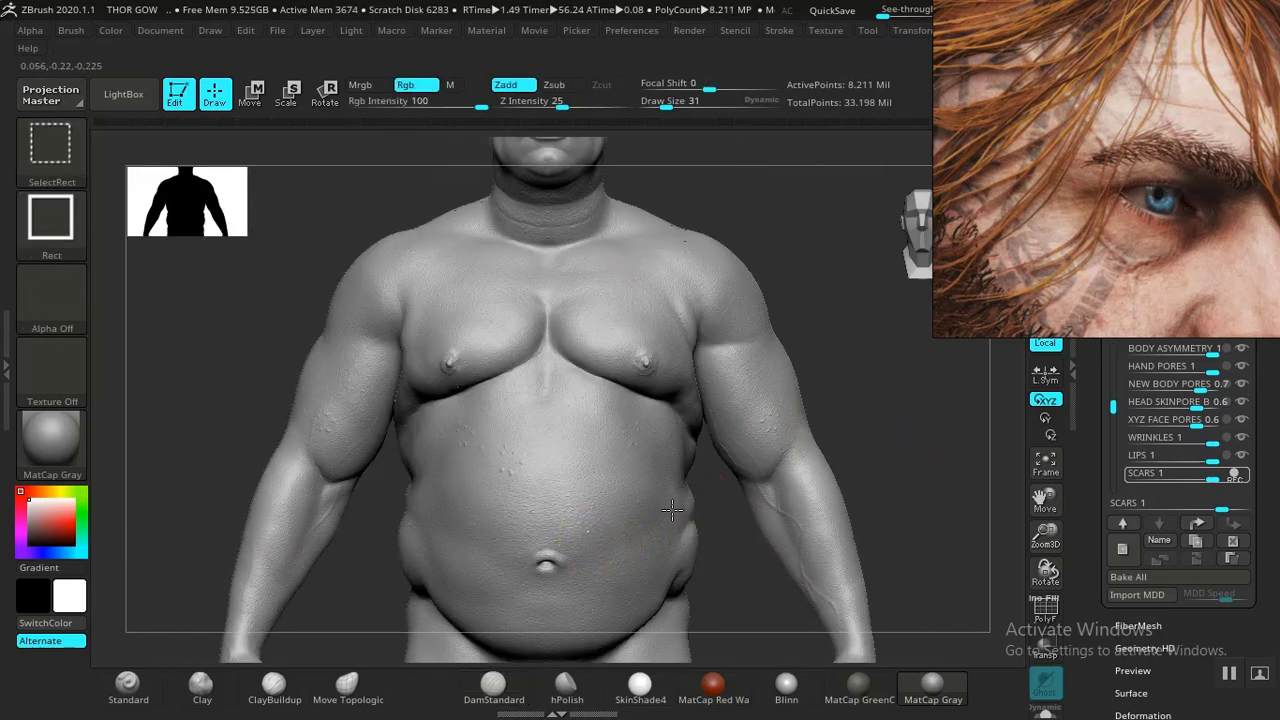
{"action": "left_click", "coordinate": [674, 500], "text": "ctrl+shift"}
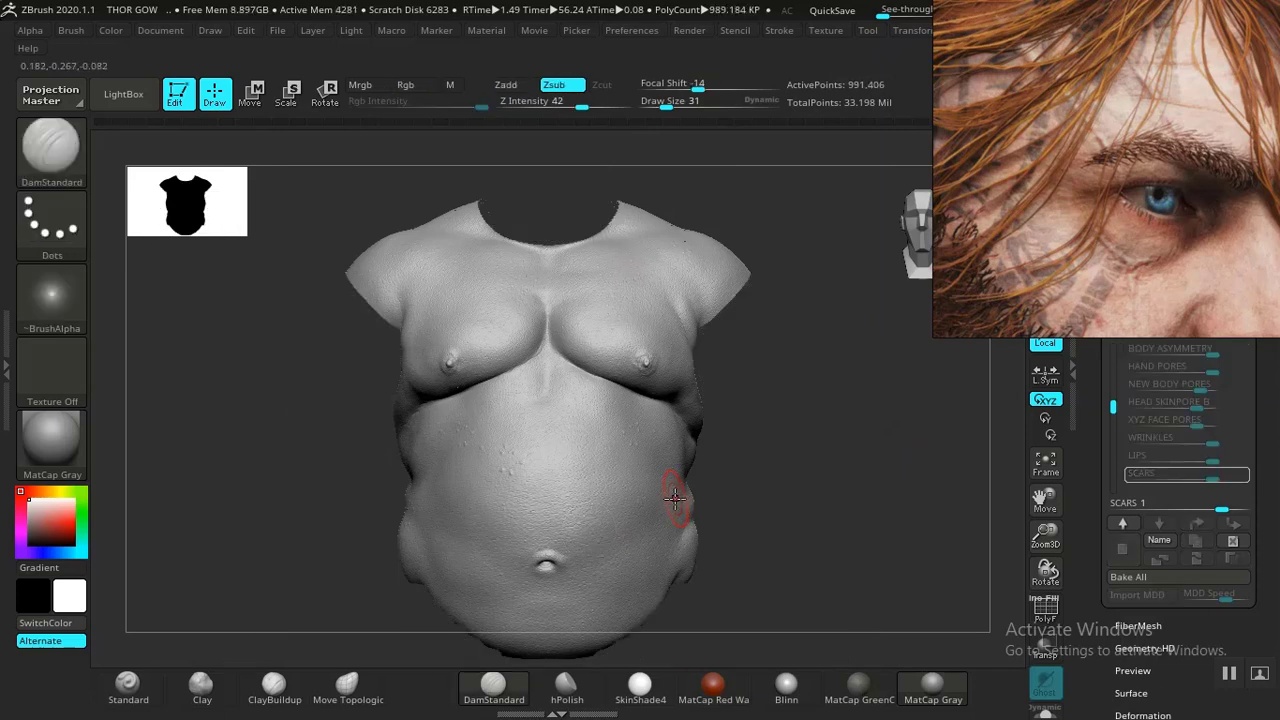
- Frame the belly and select the Clay brush
{"action": "left_click_drag", "start_coordinate": [780, 517], "coordinate": [838, 616], "text": "alt"}
{"action": "left_click_drag", "start_coordinate": [895, 480], "coordinate": [654, 384]}
{"action": "left_click_drag", "start_coordinate": [868, 380], "coordinate": [860, 369], "text": "alt"}
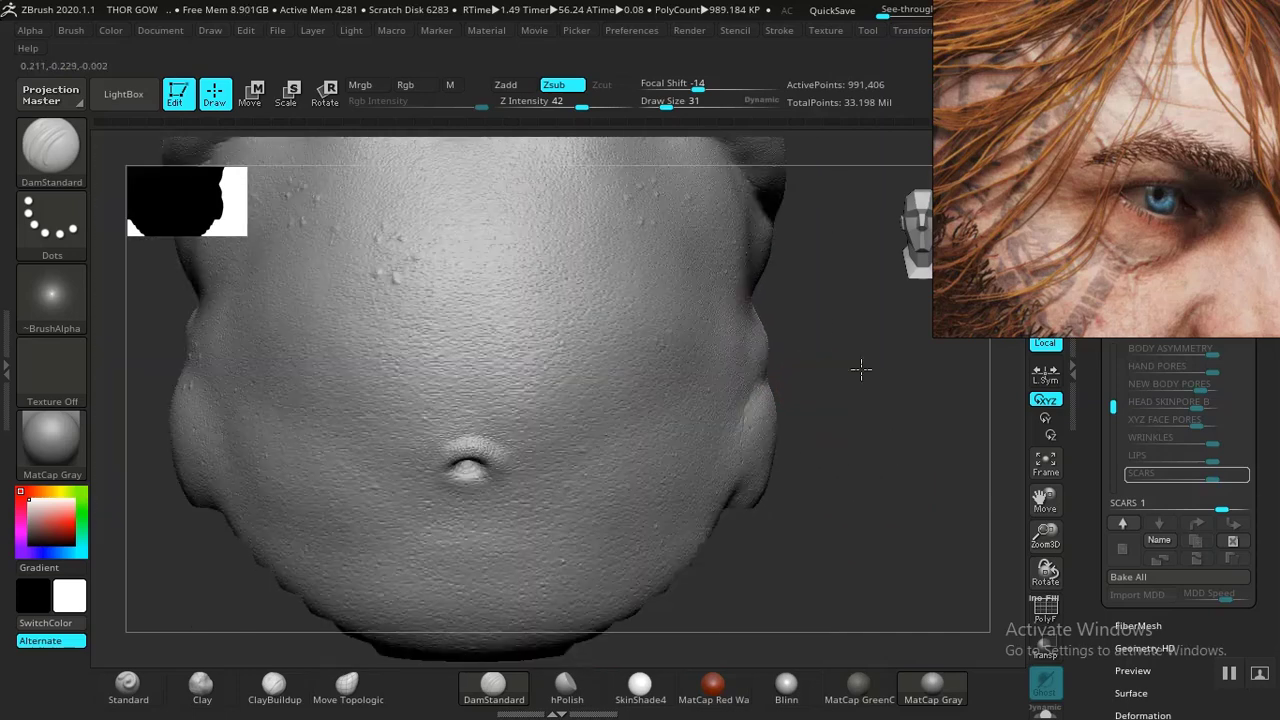
{"action": "left_click", "coordinate": [203, 687]}
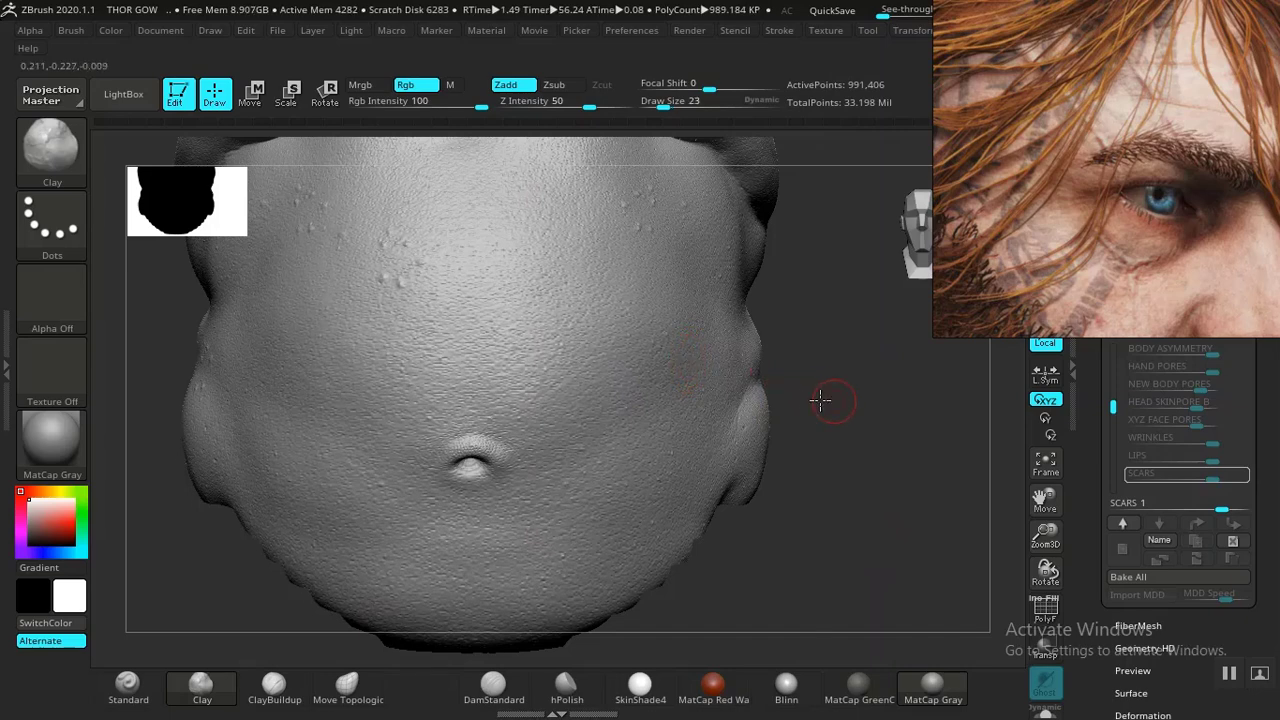
{"action": "left_click_drag", "start_coordinate": [820, 400], "coordinate": [797, 395]}
{"action": "left_click_drag", "start_coordinate": [782, 352], "coordinate": [847, 322]}
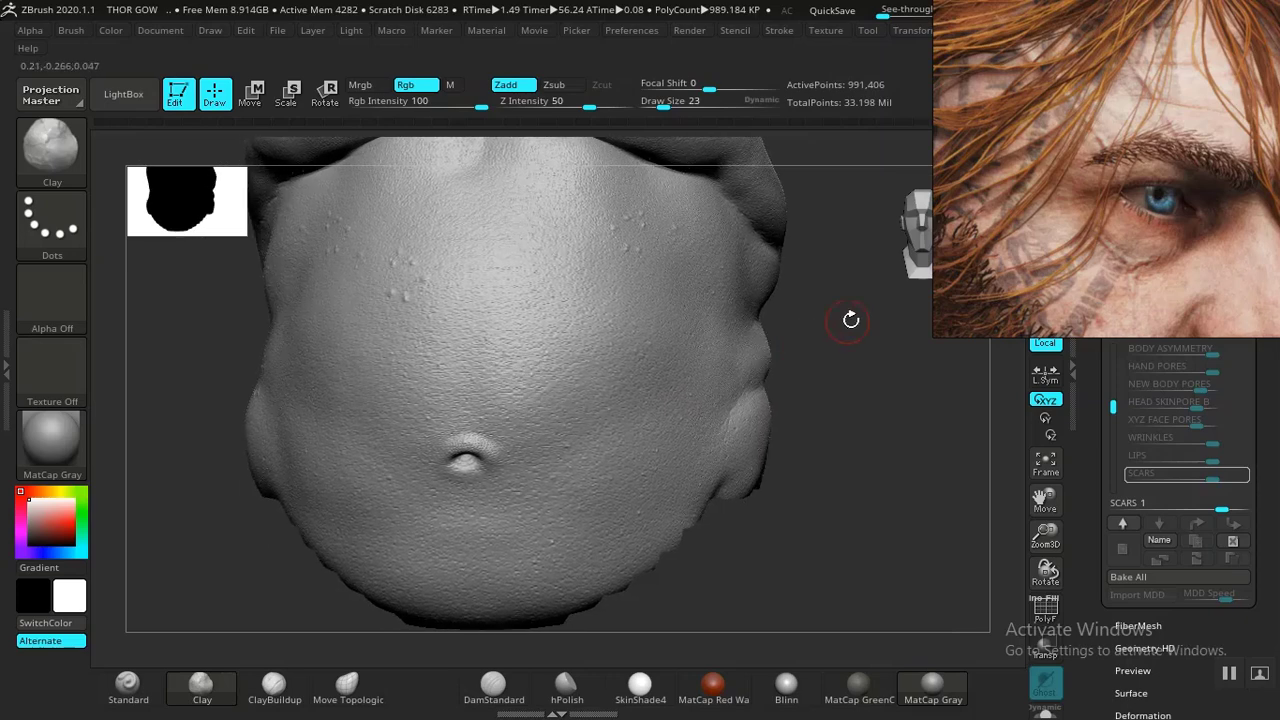
- Browse the reference board for skin scar photos
{"action": "scroll", "coordinate": [1040, 215], "scroll_direction": "down", "scroll_amount": 6}
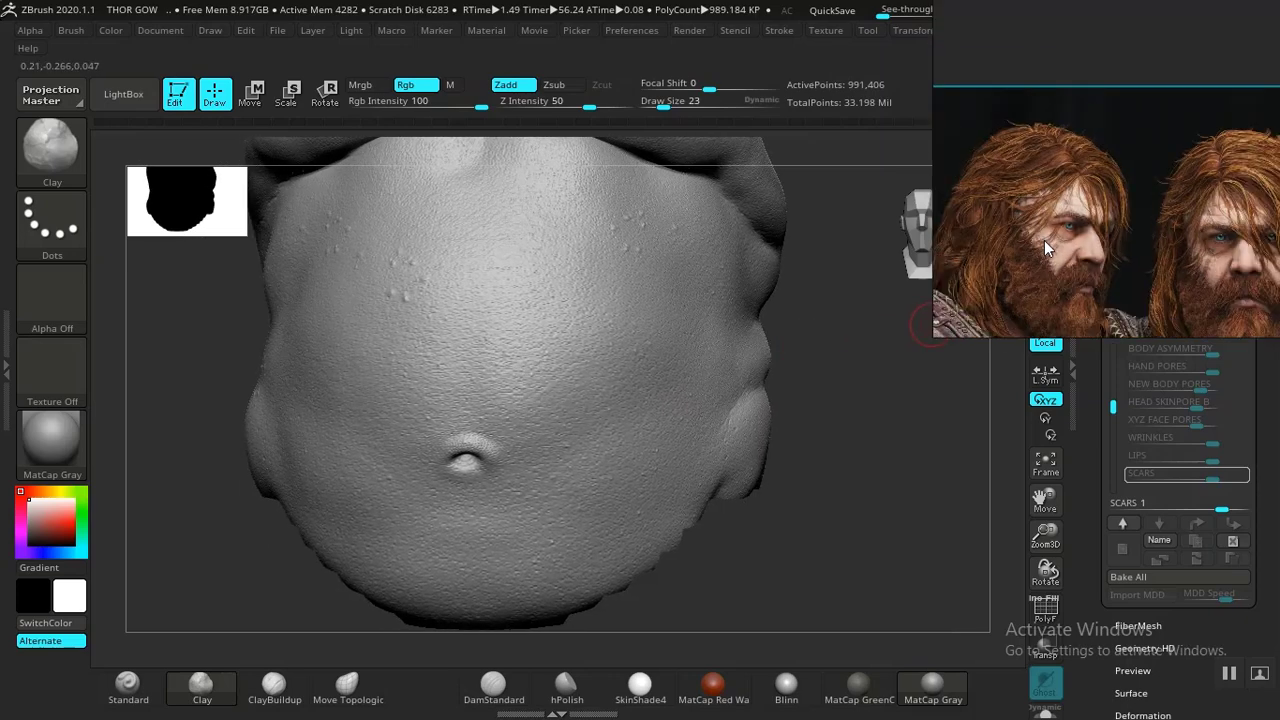
{"action": "left_click", "coordinate": [1096, 255]}
{"action": "middle_click_drag", "start_coordinate": [1096, 255], "coordinate": [1016, 110]}
{"action": "scroll", "coordinate": [1020, 141], "scroll_direction": "down", "scroll_amount": 3}
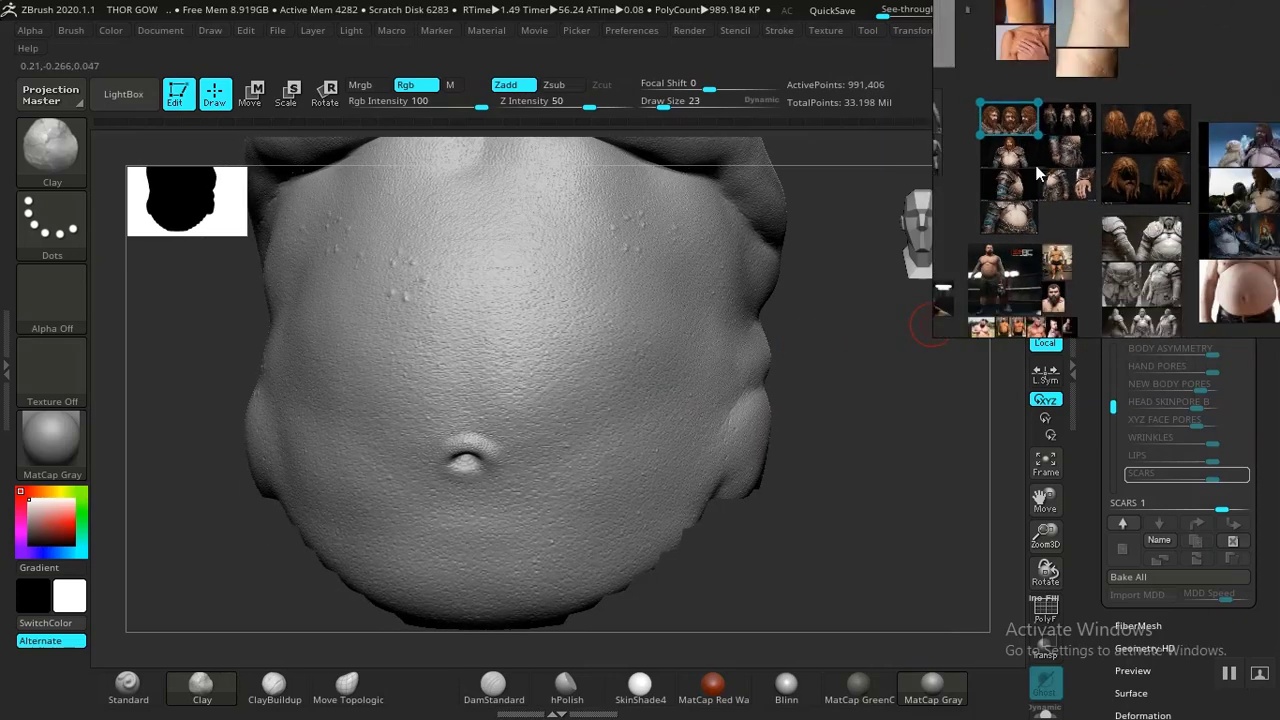
{"action": "middle_click_drag", "start_coordinate": [1038, 8], "coordinate": [1052, 99]}
{"action": "scroll", "coordinate": [1052, 99], "scroll_direction": "up", "scroll_amount": 3}
{"action": "scroll", "coordinate": [1052, 99], "scroll_direction": "up", "scroll_amount": 5}
{"action": "middle_click_drag", "start_coordinate": [1020, 149], "coordinate": [979, 205]}
{"action": "middle_click_drag", "start_coordinate": [1097, 208], "coordinate": [1169, 254]}
{"action": "middle_click_drag", "start_coordinate": [1060, 132], "coordinate": [1089, 264]}
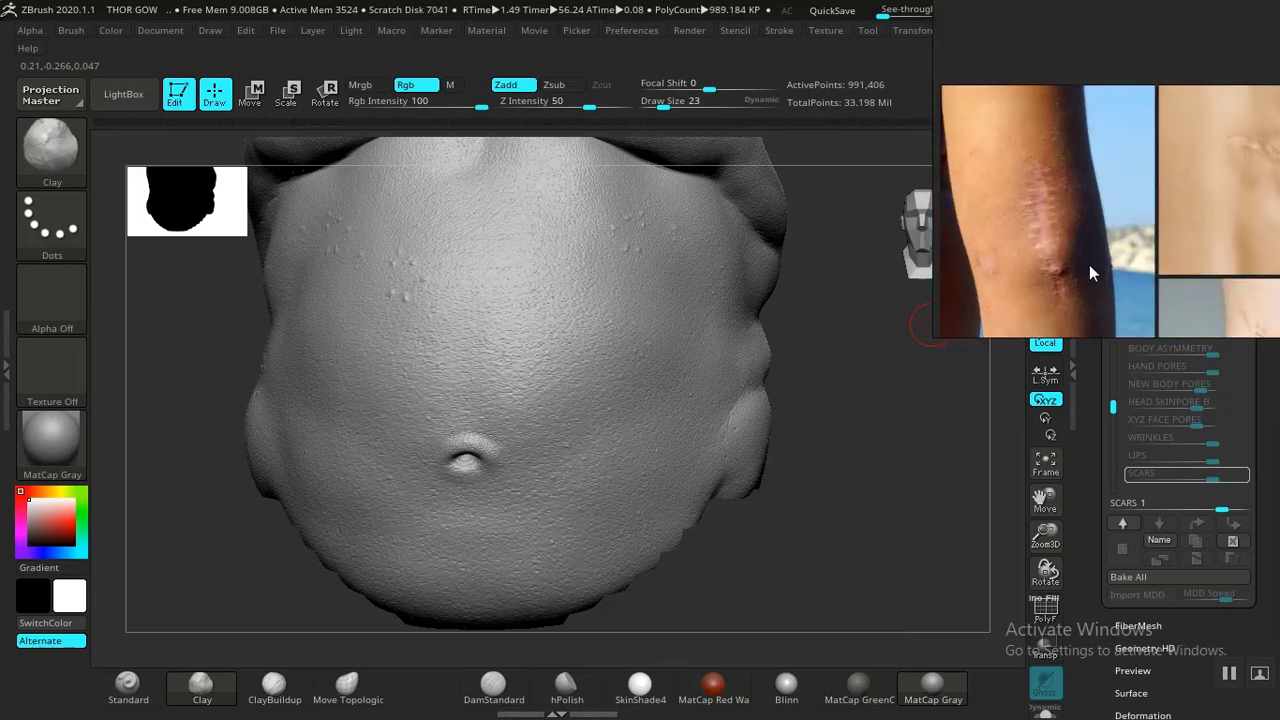
- Zoom in on the torso scar reference photos to study their shape
{"action": "scroll", "coordinate": [1036, 197], "scroll_direction": "up", "scroll_amount": 5}
{"action": "middle_click_drag", "start_coordinate": [1036, 197], "coordinate": [1052, 236]}
{"action": "scroll", "coordinate": [1052, 236], "scroll_direction": "down", "scroll_amount": 5}
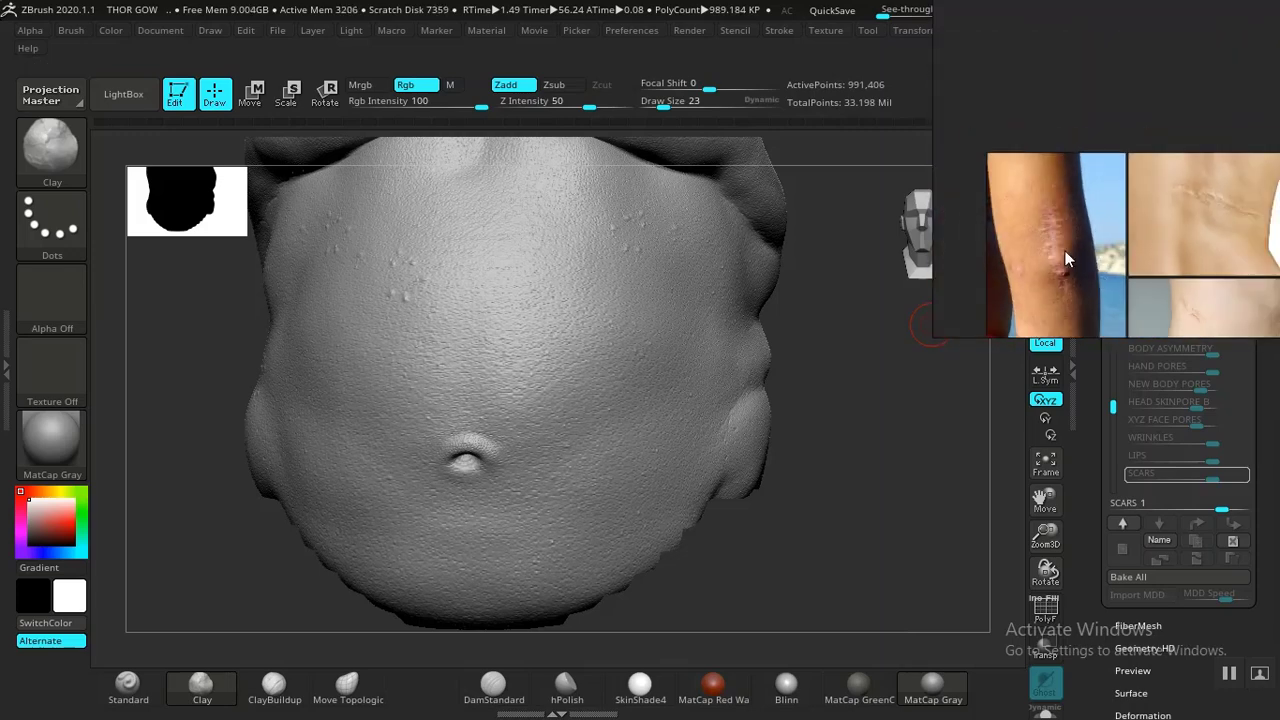
{"action": "middle_click_drag", "start_coordinate": [1111, 277], "coordinate": [1040, 74]}
{"action": "scroll", "coordinate": [1065, 158], "scroll_direction": "down", "scroll_amount": 1}
{"action": "scroll", "coordinate": [1065, 158], "scroll_direction": "down", "scroll_amount": 1}
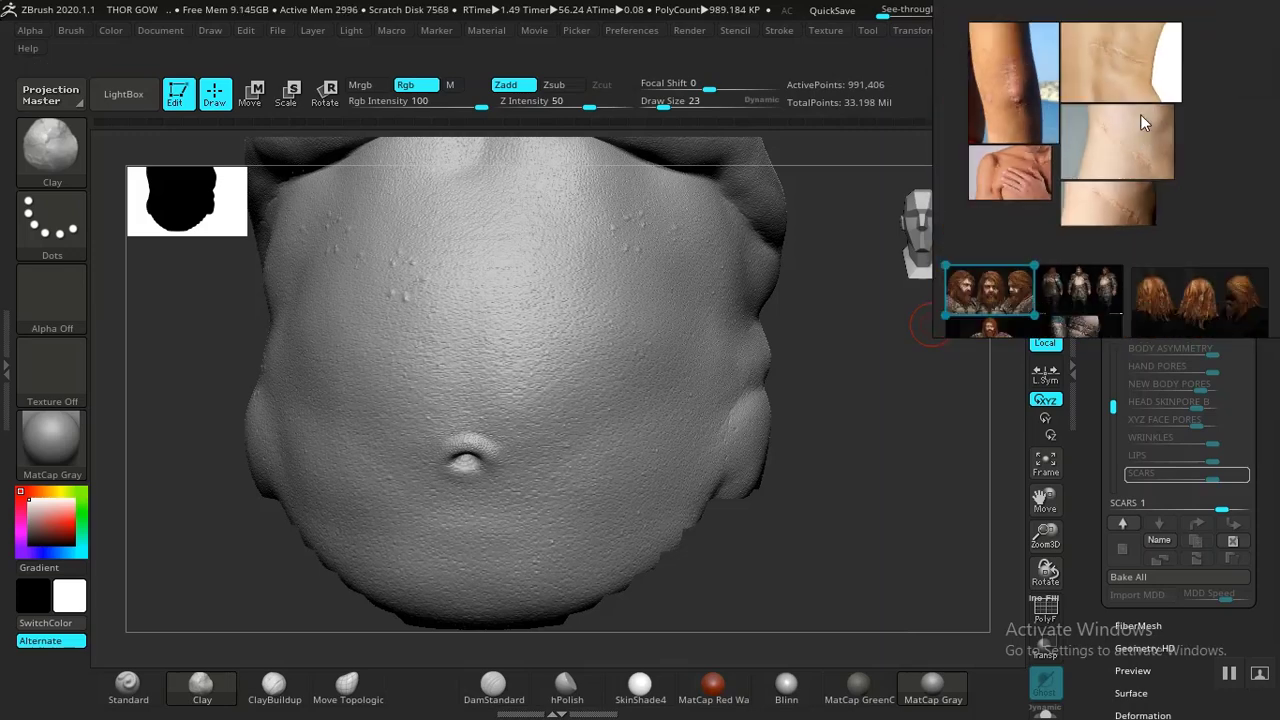
{"action": "scroll", "coordinate": [1128, 151], "scroll_direction": "up", "scroll_amount": 4}
{"action": "scroll", "coordinate": [1119, 184], "scroll_direction": "up", "scroll_amount": 1}
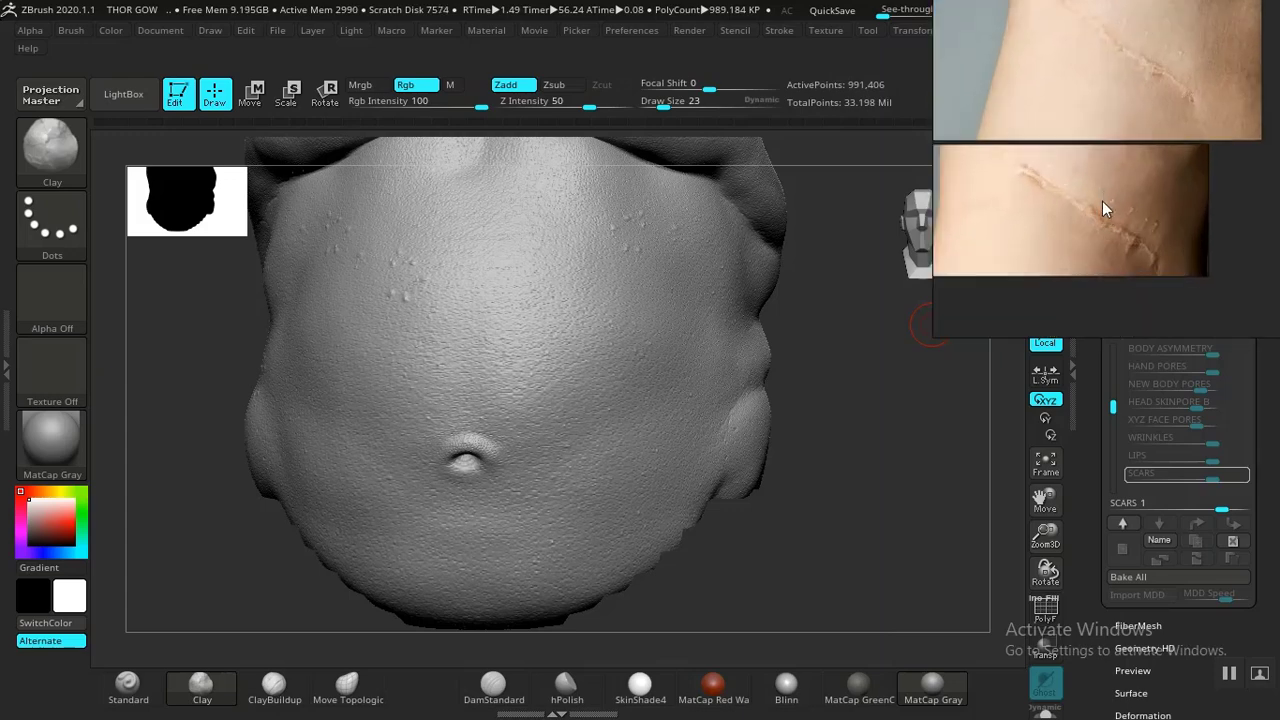
{"action": "scroll", "coordinate": [1102, 201], "scroll_direction": "up", "scroll_amount": 2}
{"action": "scroll", "coordinate": [1102, 201], "scroll_direction": "up", "scroll_amount": 2}
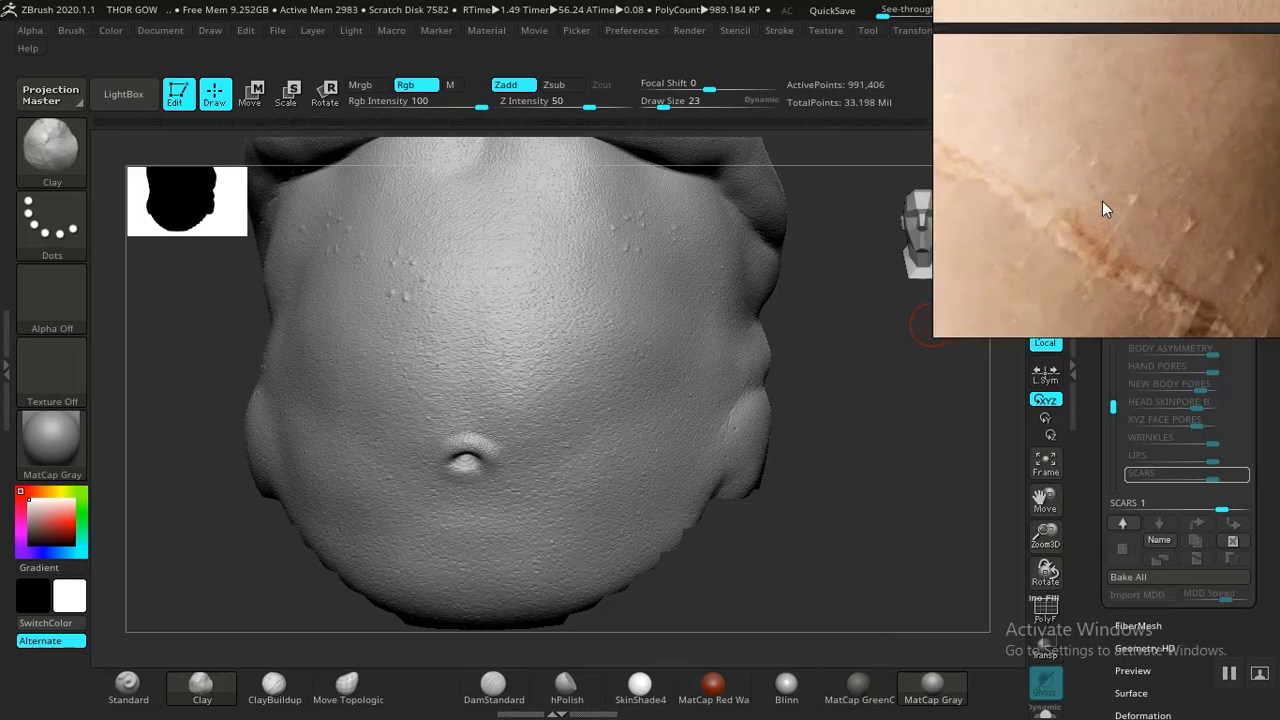
{"action": "scroll", "coordinate": [1102, 201], "scroll_direction": "down", "scroll_amount": 3}
{"action": "scroll", "coordinate": [1102, 201], "scroll_direction": "up", "scroll_amount": 2}
{"action": "scroll", "coordinate": [1137, 215], "scroll_direction": "up", "scroll_amount": 2}
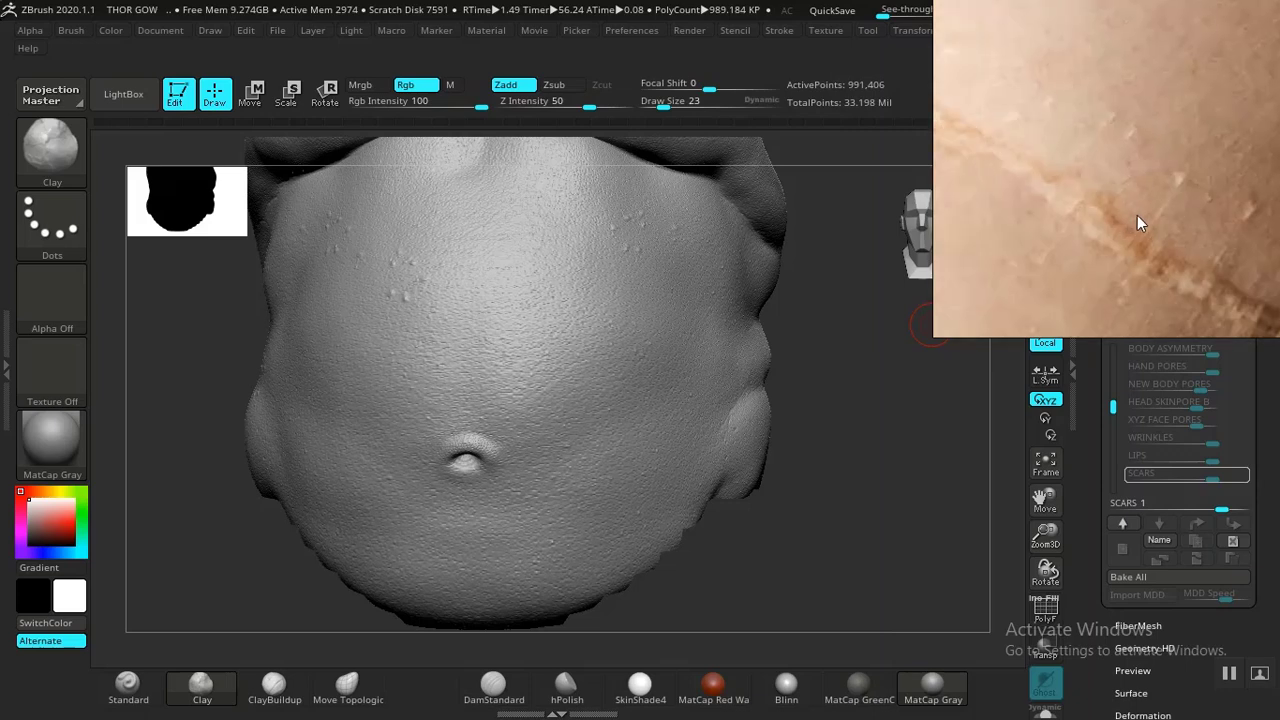
{"action": "scroll", "coordinate": [1103, 189], "scroll_direction": "down", "scroll_amount": 2}
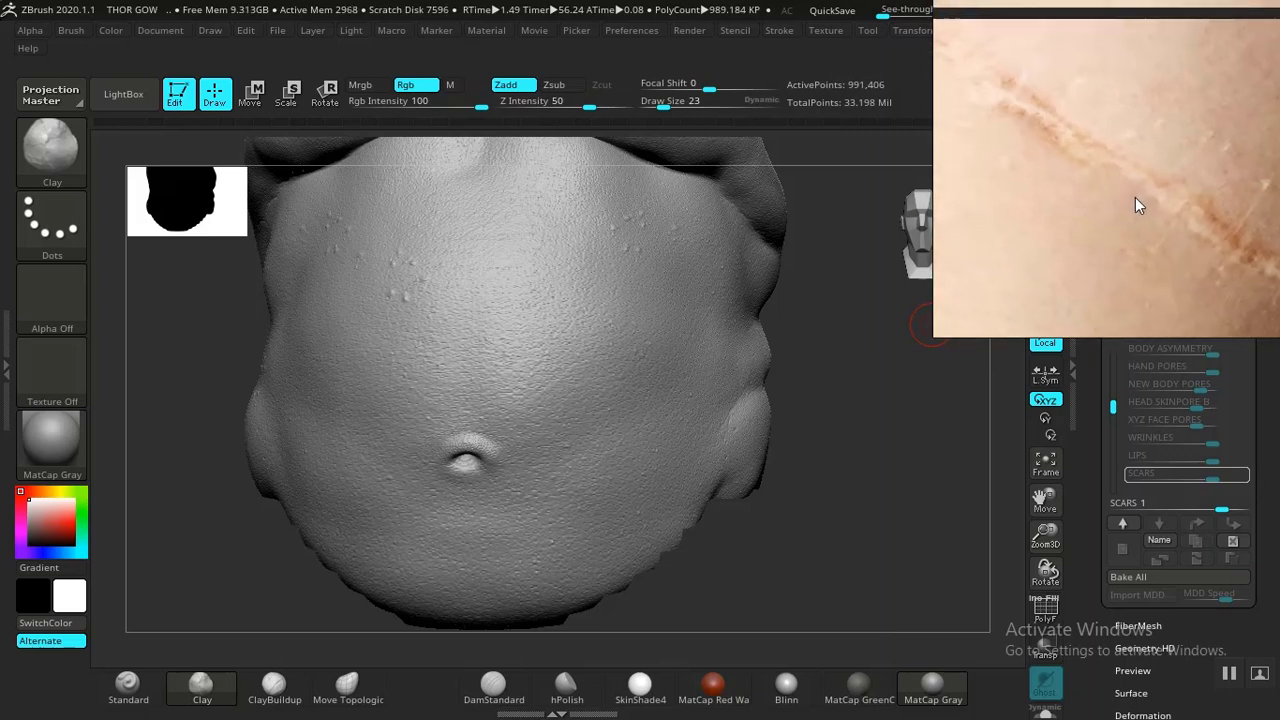
- Browse the reference board for the character's belly scar images and study a close-up of one
{"action": "scroll", "coordinate": [1117, 203], "scroll_direction": "down", "scroll_amount": 5}
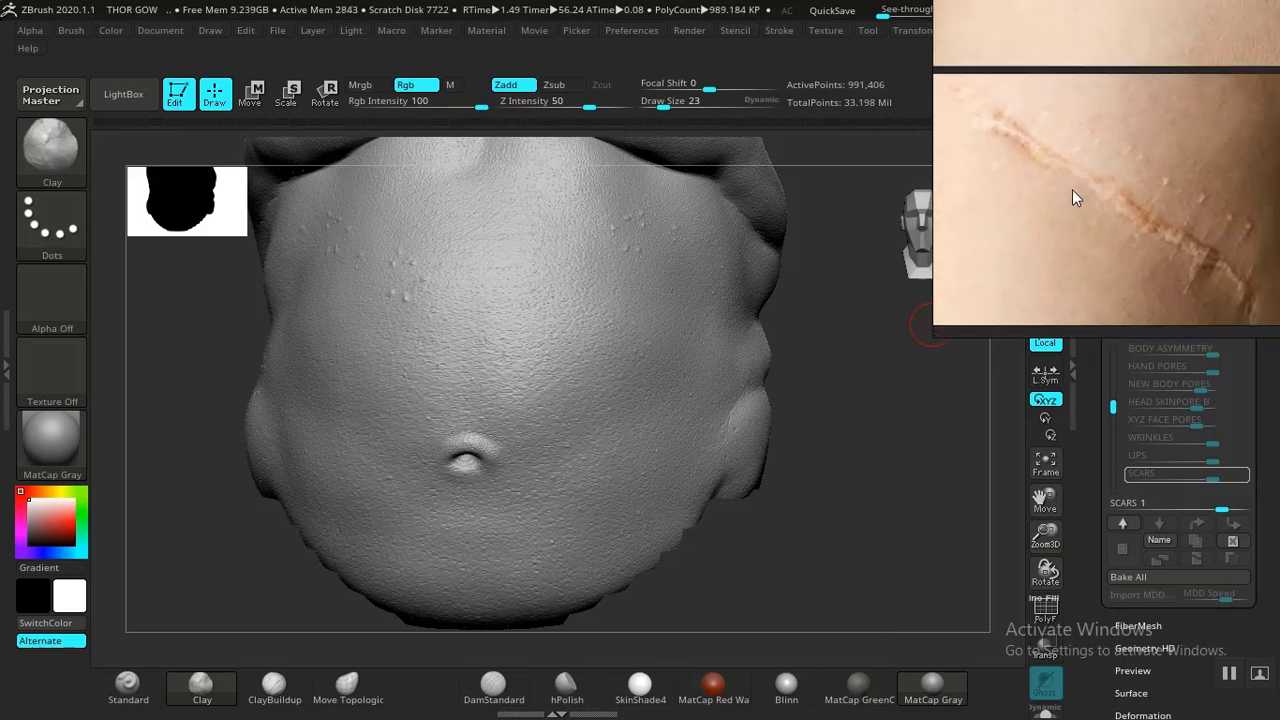
{"action": "scroll", "coordinate": [1144, 227], "scroll_direction": "down", "scroll_amount": 8}
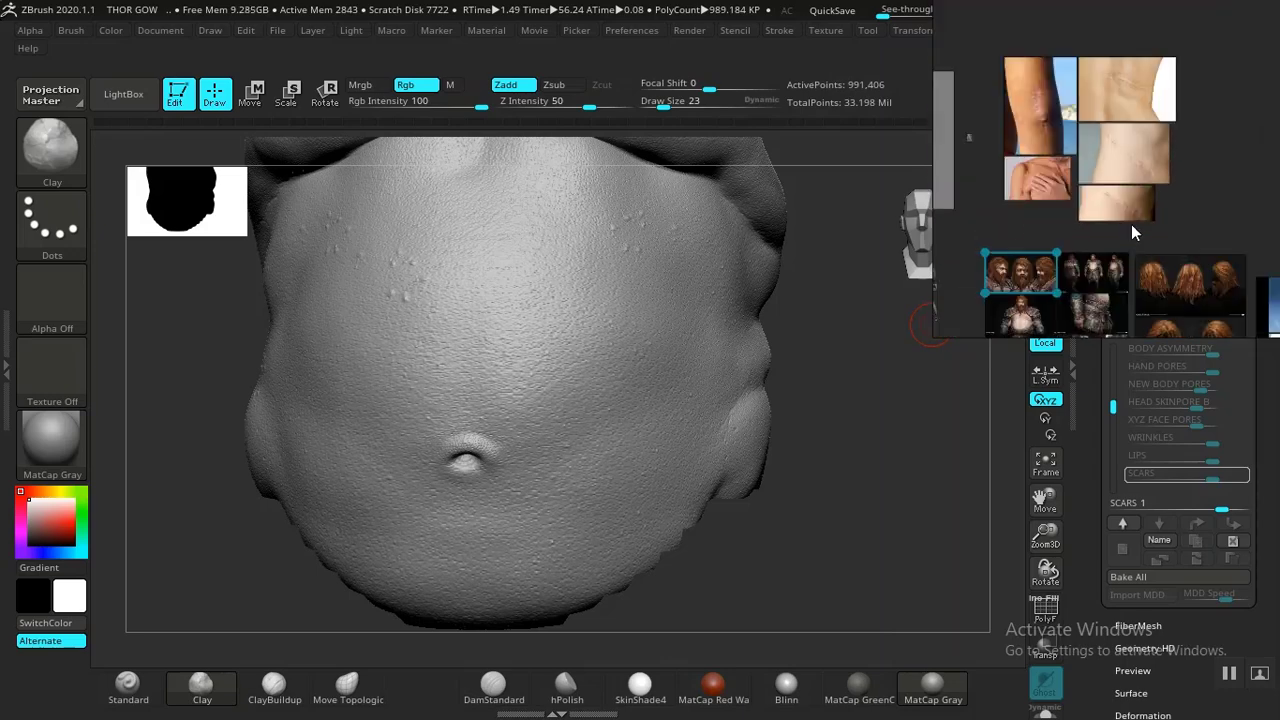
{"action": "middle_click_drag", "start_coordinate": [1105, 197], "coordinate": [1047, 243]}
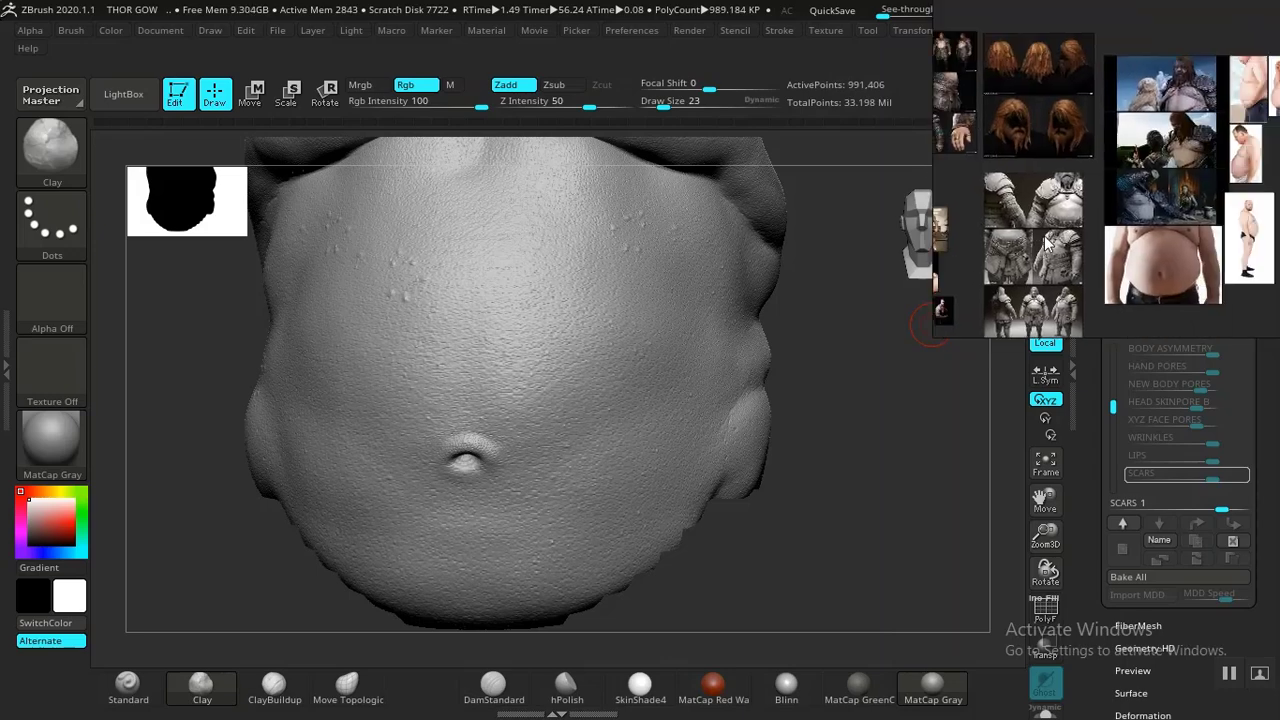
{"action": "double_click", "coordinate": [1196, 148]}
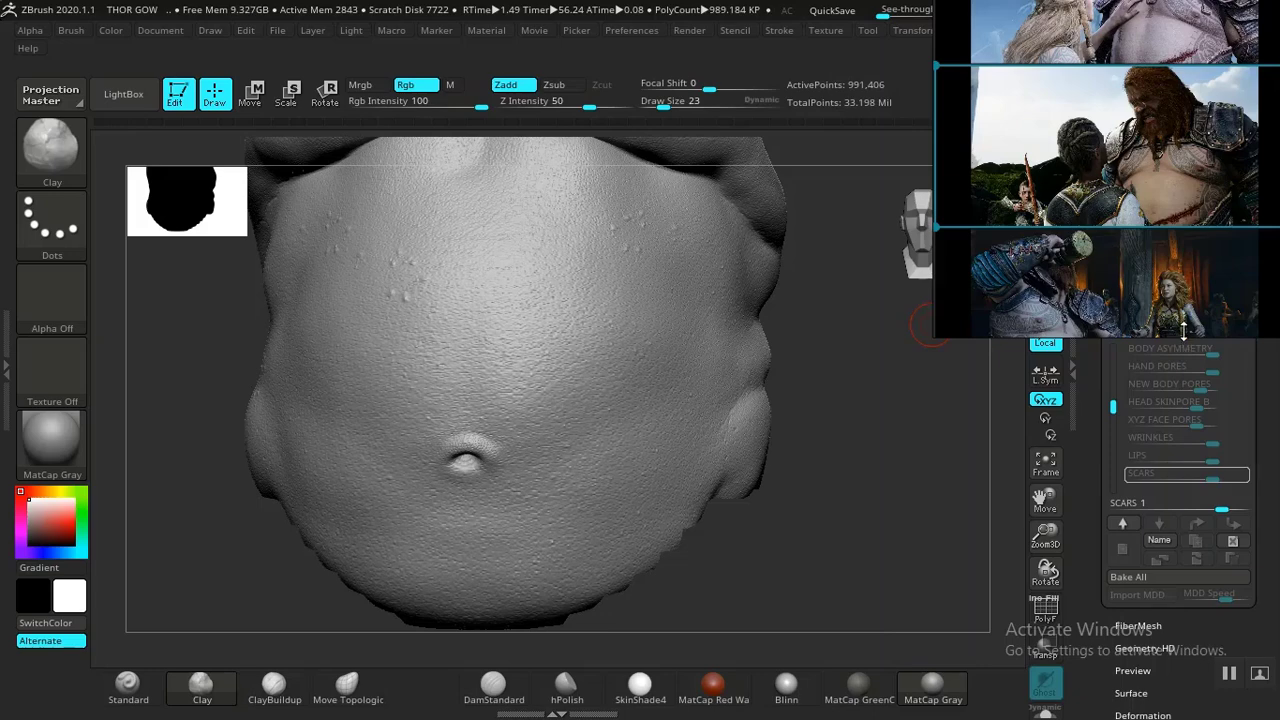
{"action": "scroll", "coordinate": [1150, 201], "scroll_direction": "up", "scroll_amount": 10}
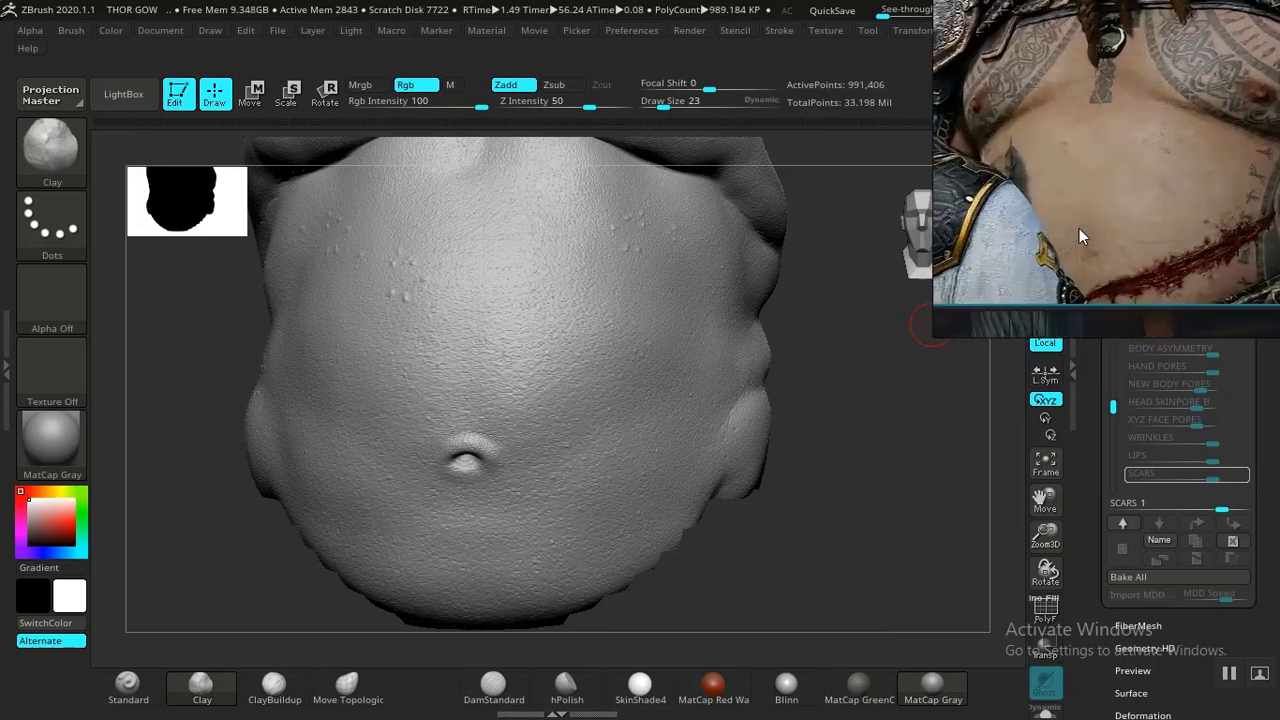
{"action": "middle_click_drag", "start_coordinate": [1079, 228], "coordinate": [1019, 150]}
{"action": "scroll", "coordinate": [1080, 203], "scroll_direction": "up", "scroll_amount": 2}
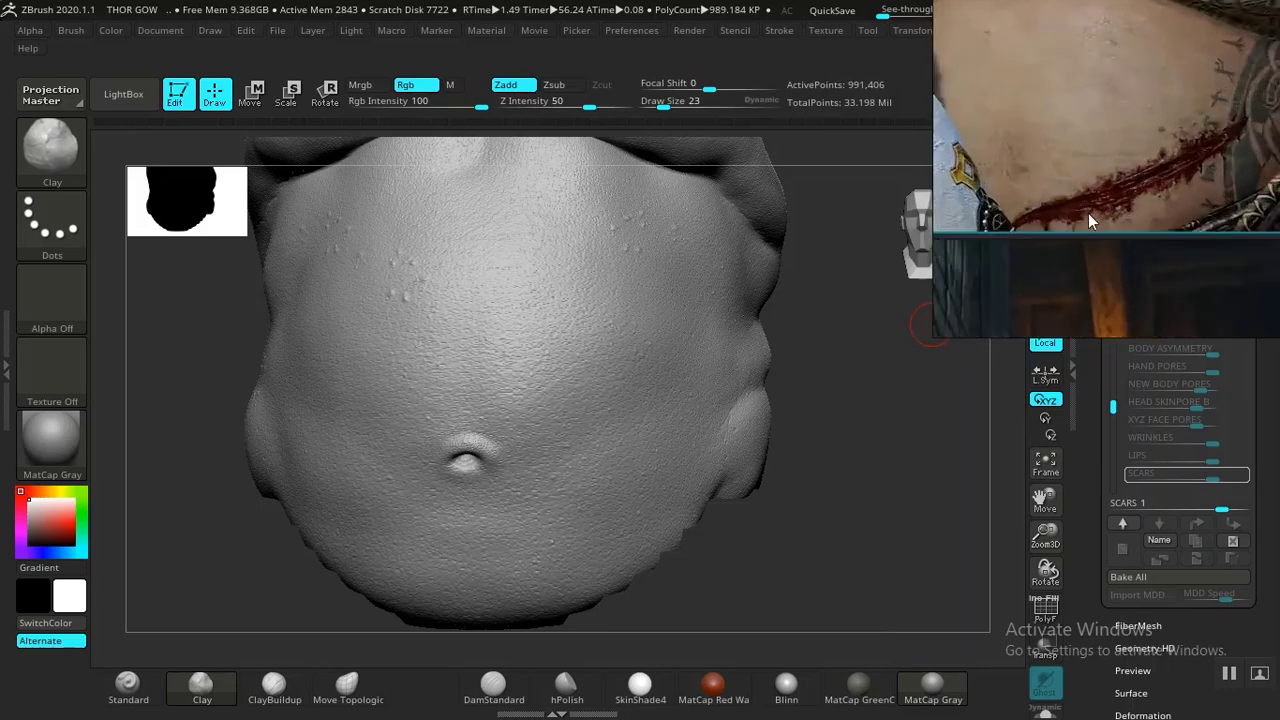
- Carve a long diagonal scar groove with DamStandard across the belly, from the right flank down to below the navel
{"action": "mouse_move", "coordinate": [888, 375]}
{"action": "left_mouse_down"}
{"action": "mouse_move", "coordinate": [846, 409]}
{"action": "mouse_move", "coordinate": [857, 397]}
{"action": "mouse_move", "coordinate": [886, 462]}
{"action": "left_mouse_up"}
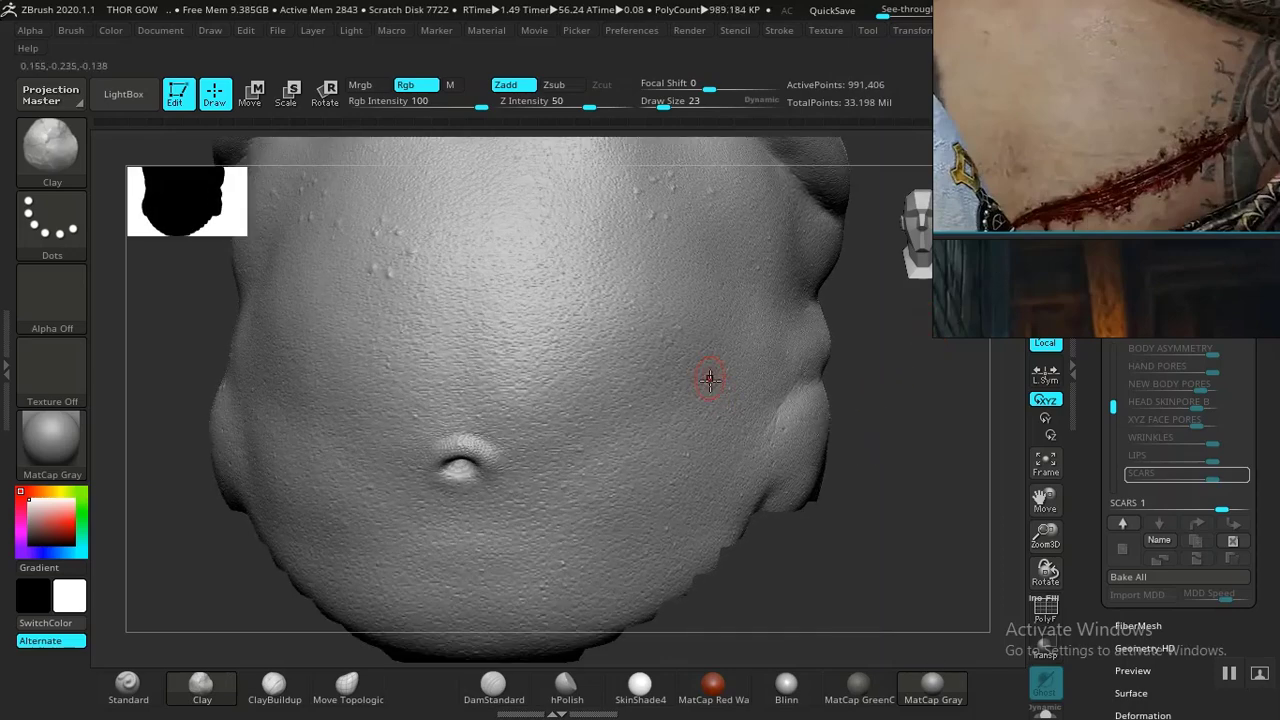
{"action": "left_click", "coordinate": [491, 700]}
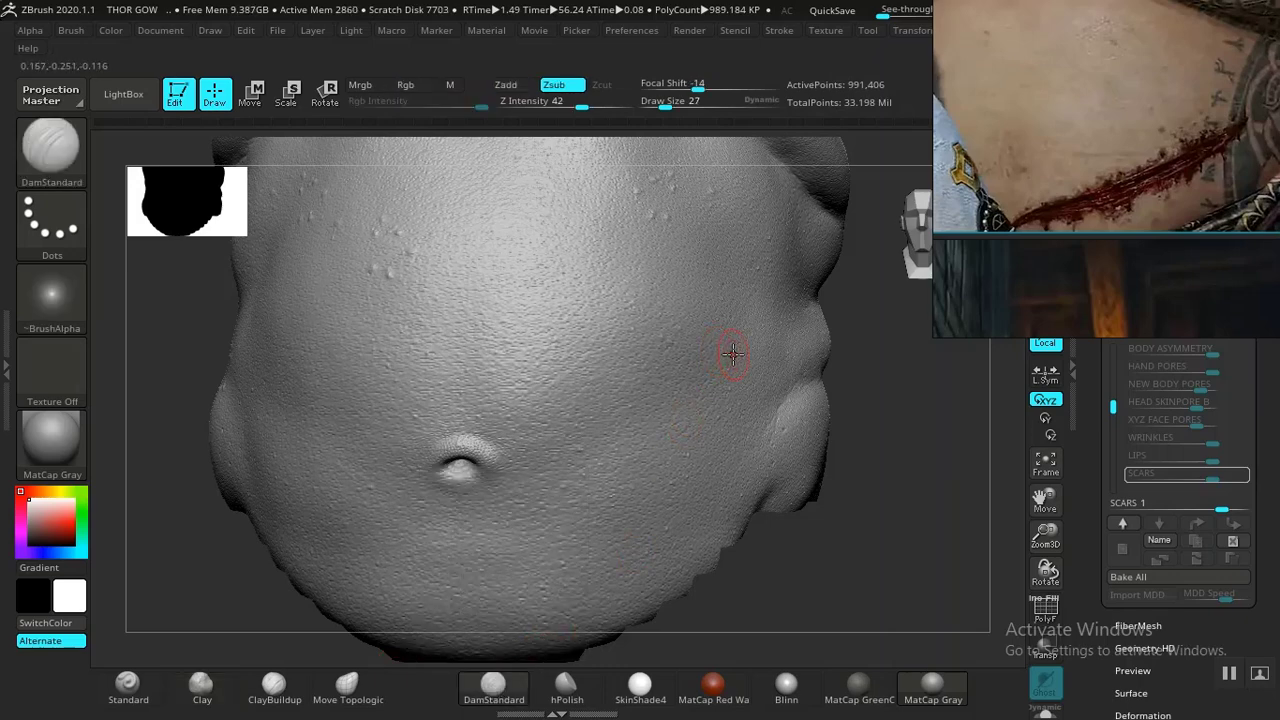
{"action": "key", "text": "bracketright"}
{"action": "left_click_drag", "start_coordinate": [703, 390], "coordinate": [668, 420]}
{"action": "left_click_drag", "start_coordinate": [605, 470], "coordinate": [538, 510]}
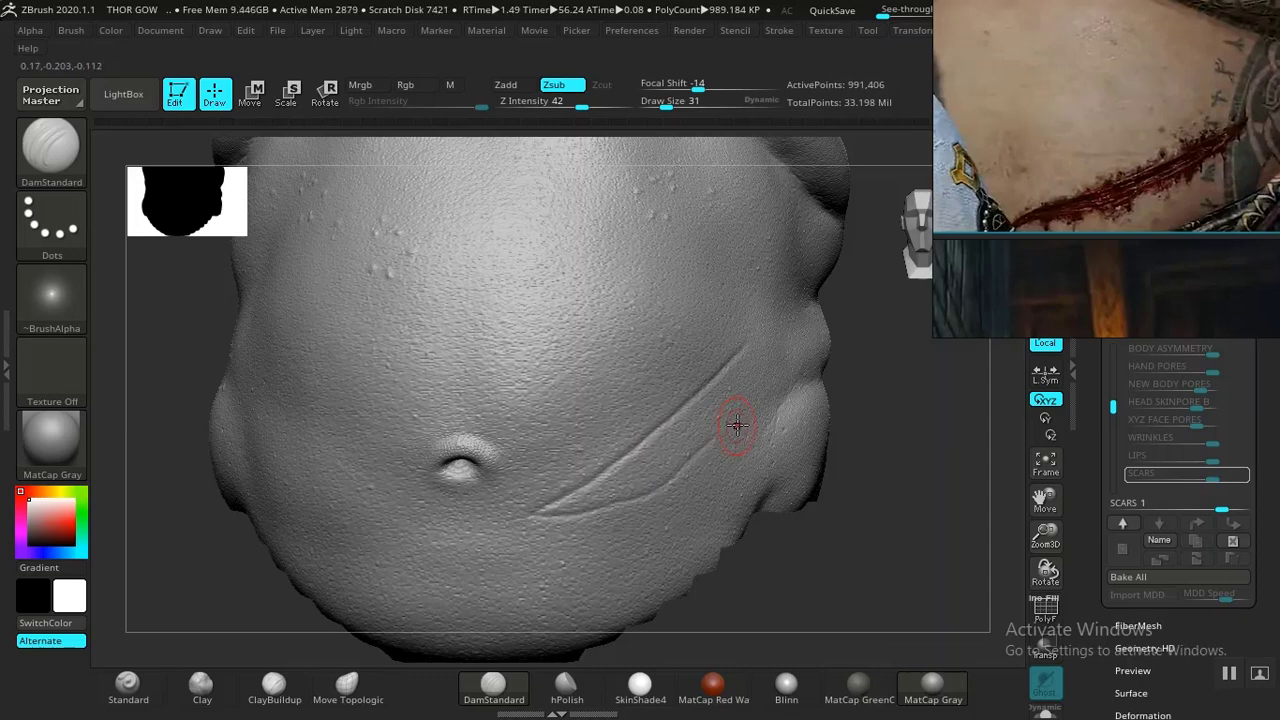
{"action": "key", "text": "ctrl"}
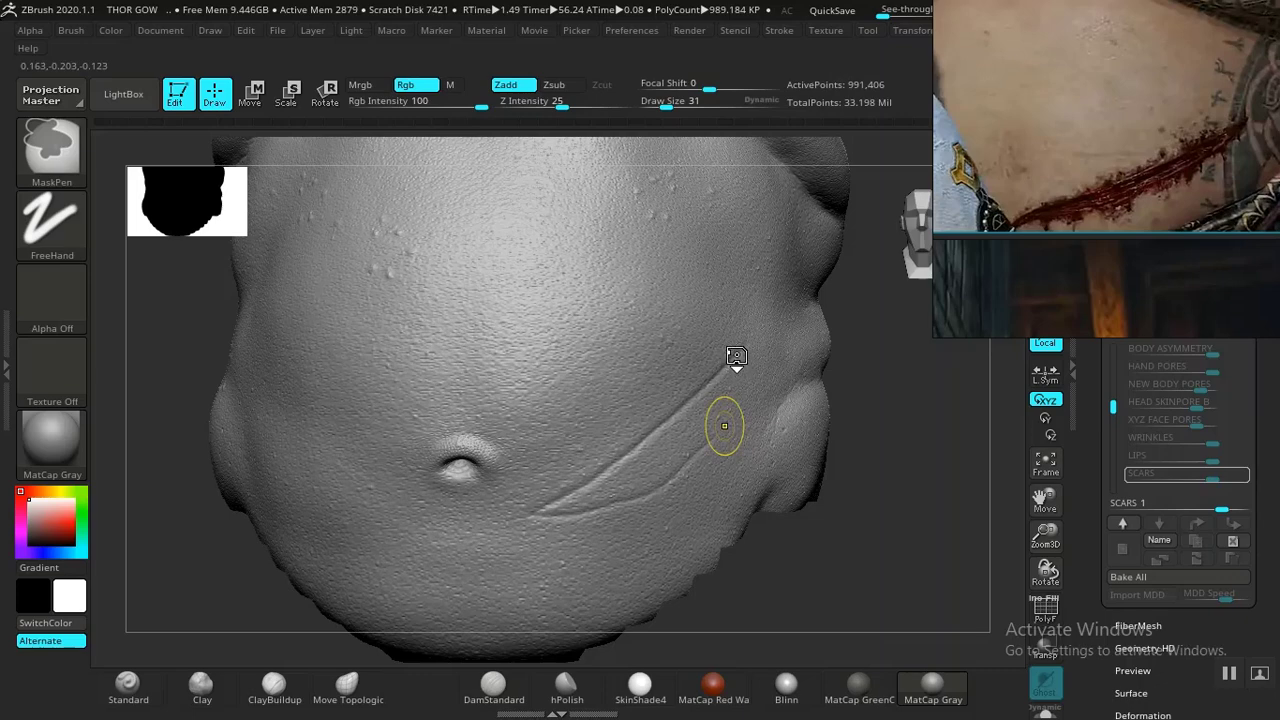
{"action": "key", "text": "ctrl+z"}
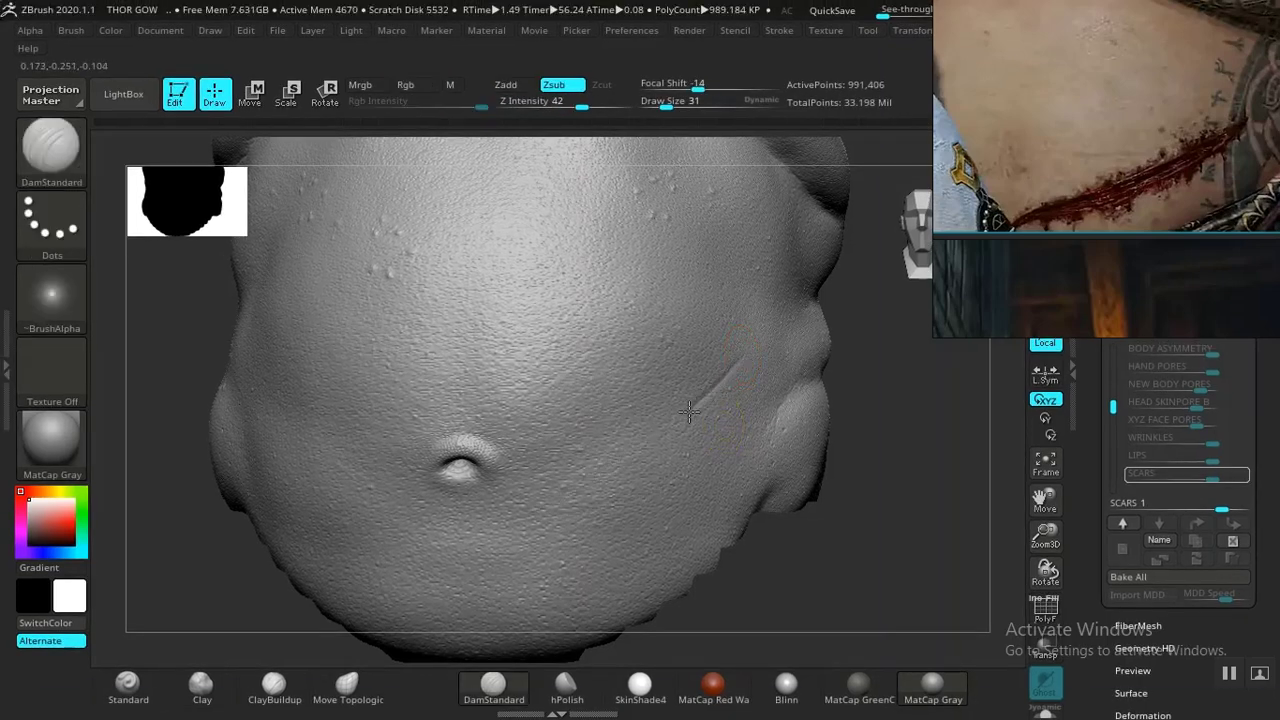
{"action": "left_click_drag", "start_coordinate": [655, 440], "coordinate": [611, 469]}
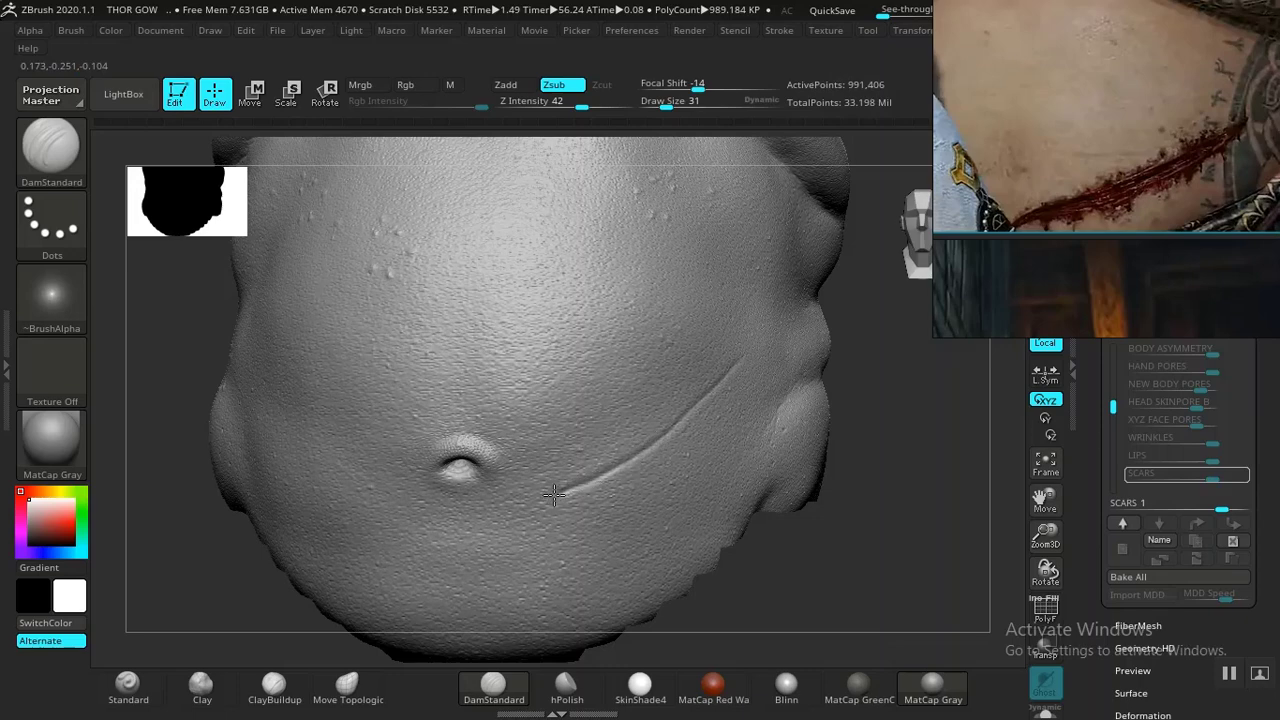
{"action": "key", "text": "ctrl+z"}
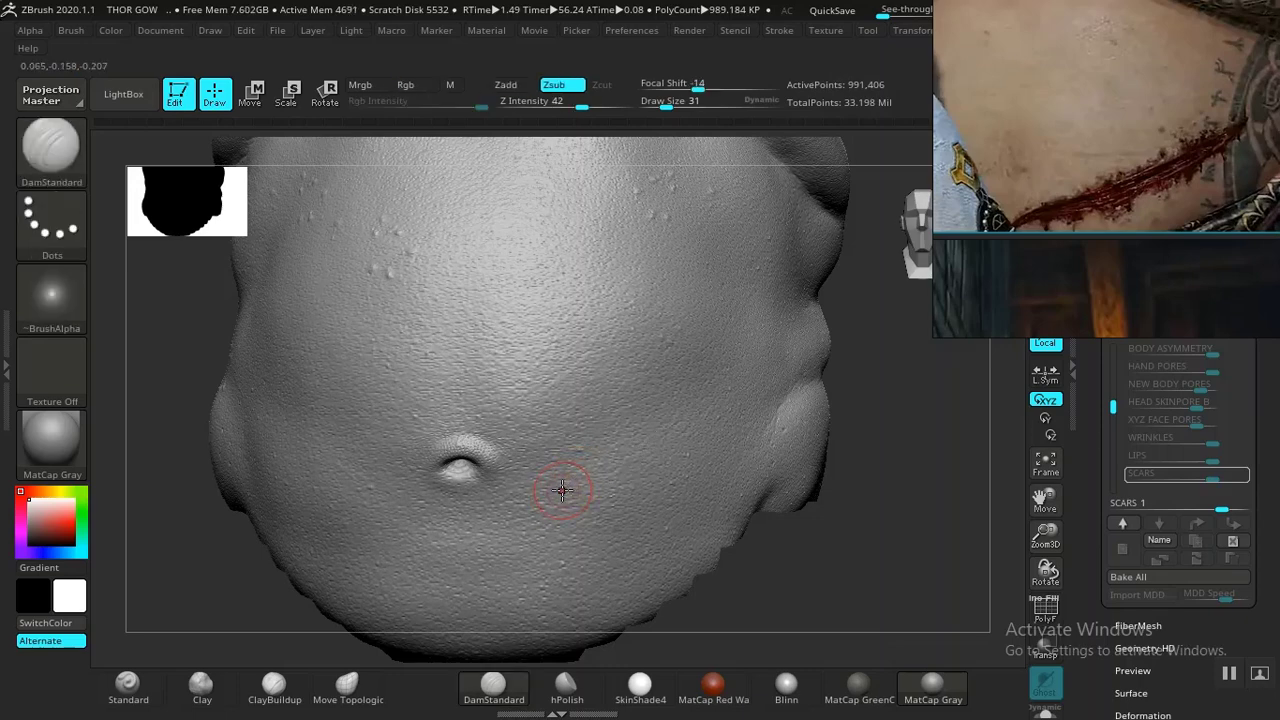
{"action": "left_click_drag", "start_coordinate": [553, 497], "coordinate": [656, 465]}
{"action": "key", "text": "ctrl+z"}
{"action": "mouse_move", "coordinate": [745, 372]}
{"action": "left_mouse_down"}
{"action": "mouse_move", "coordinate": [705, 415]}
{"action": "mouse_move", "coordinate": [552, 506]}
{"action": "left_mouse_up"}
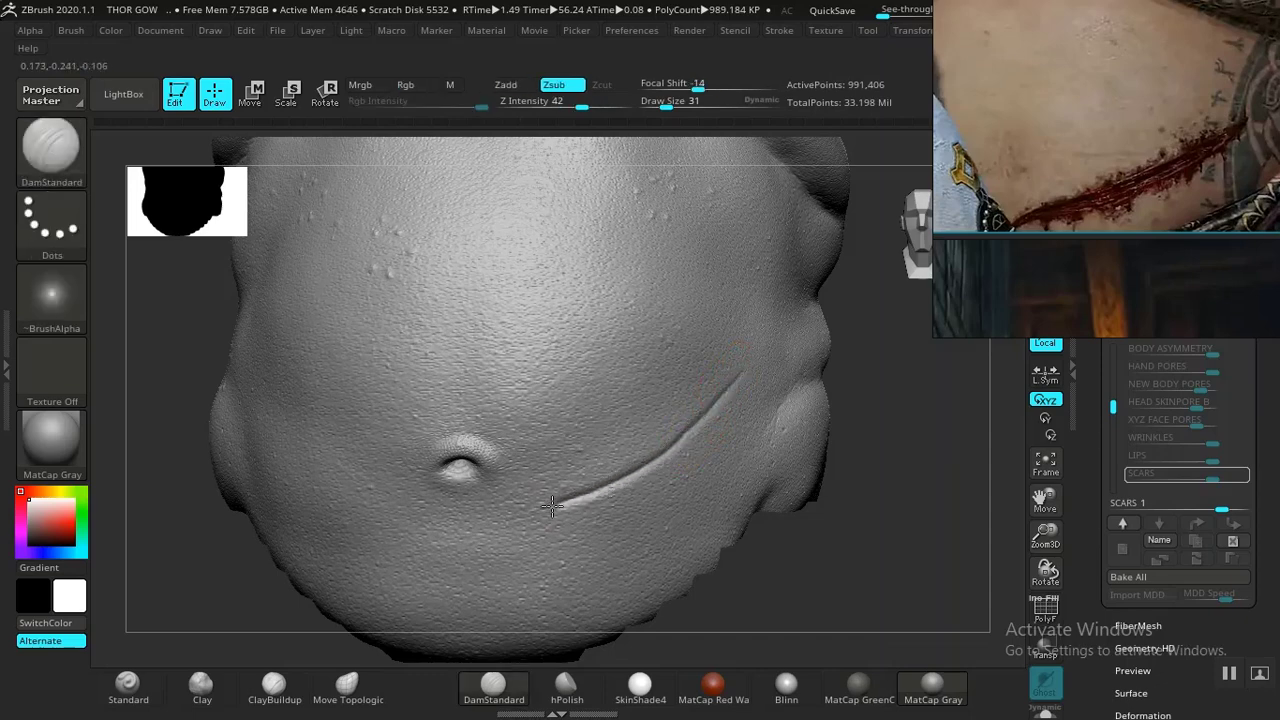
- Build up raised scar tissue along the groove with the Clay brush
{"action": "mouse_move", "coordinate": [899, 465]}
{"action": "right_mouse_down", "text": "alt"}
{"action": "mouse_move", "coordinate": [799, 397]}
{"action": "mouse_move", "coordinate": [843, 546]}
{"action": "mouse_move", "coordinate": [918, 420]}
{"action": "mouse_move", "coordinate": [917, 491]}
{"action": "mouse_move", "coordinate": [917, 434]}
{"action": "right_mouse_up", "text": "alt"}
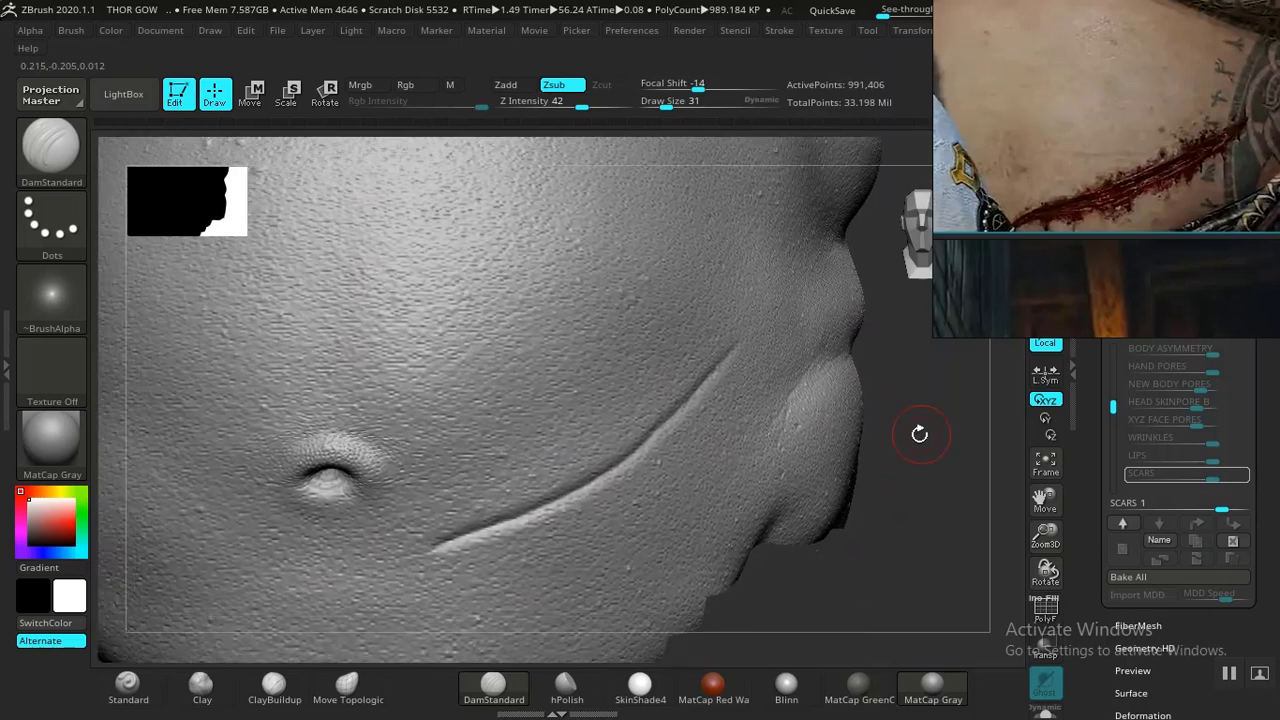
{"action": "left_click", "coordinate": [200, 690]}
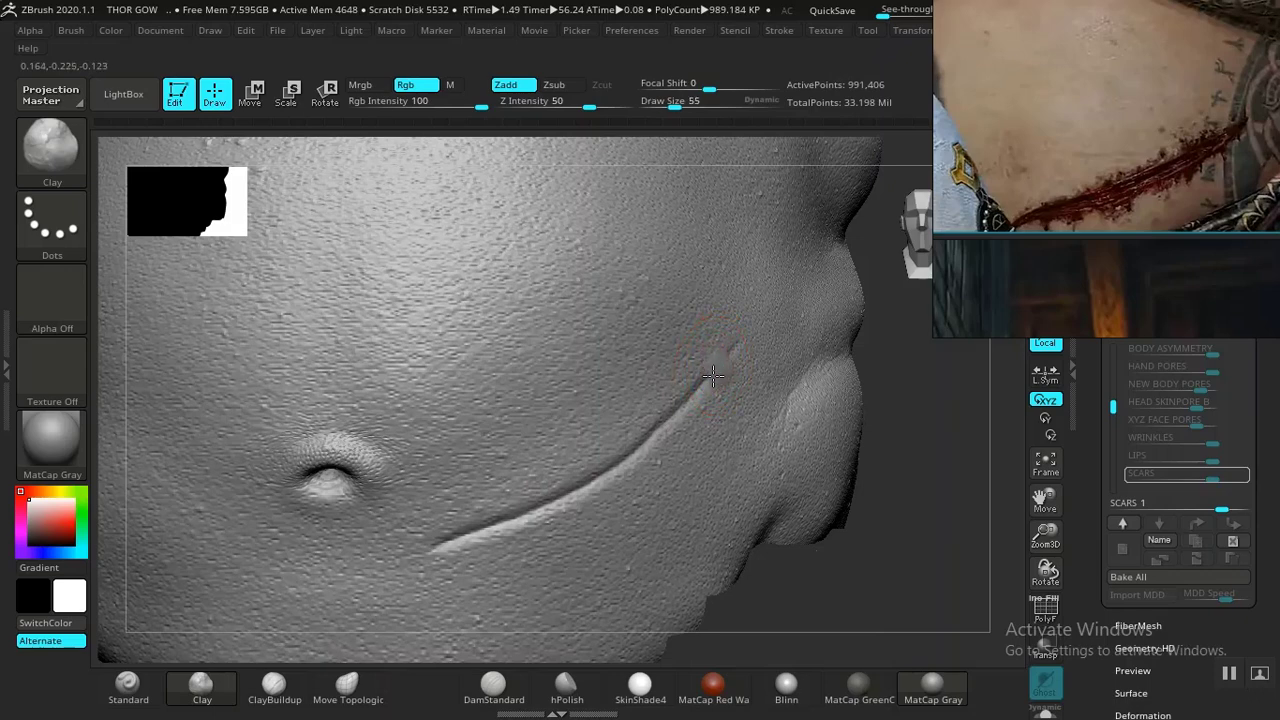
{"action": "mouse_move", "coordinate": [683, 400]}
{"action": "left_mouse_down", "text": "shift"}
{"action": "mouse_move", "coordinate": [632, 462]}
{"action": "mouse_move", "coordinate": [492, 526]}
{"action": "mouse_move", "coordinate": [523, 528]}
{"action": "mouse_move", "coordinate": [470, 532]}
{"action": "mouse_move", "coordinate": [406, 564]}
{"action": "left_mouse_up", "text": "shift"}
{"action": "mouse_move", "coordinate": [884, 483]}
{"action": "left_mouse_down"}
{"action": "mouse_move", "coordinate": [886, 517]}
{"action": "mouse_move", "coordinate": [749, 400]}
{"action": "left_mouse_up"}
{"action": "left_click_drag", "start_coordinate": [674, 411], "coordinate": [460, 535], "text": "shift"}
{"action": "left_click_drag", "start_coordinate": [659, 423], "coordinate": [731, 364], "text": "shift"}
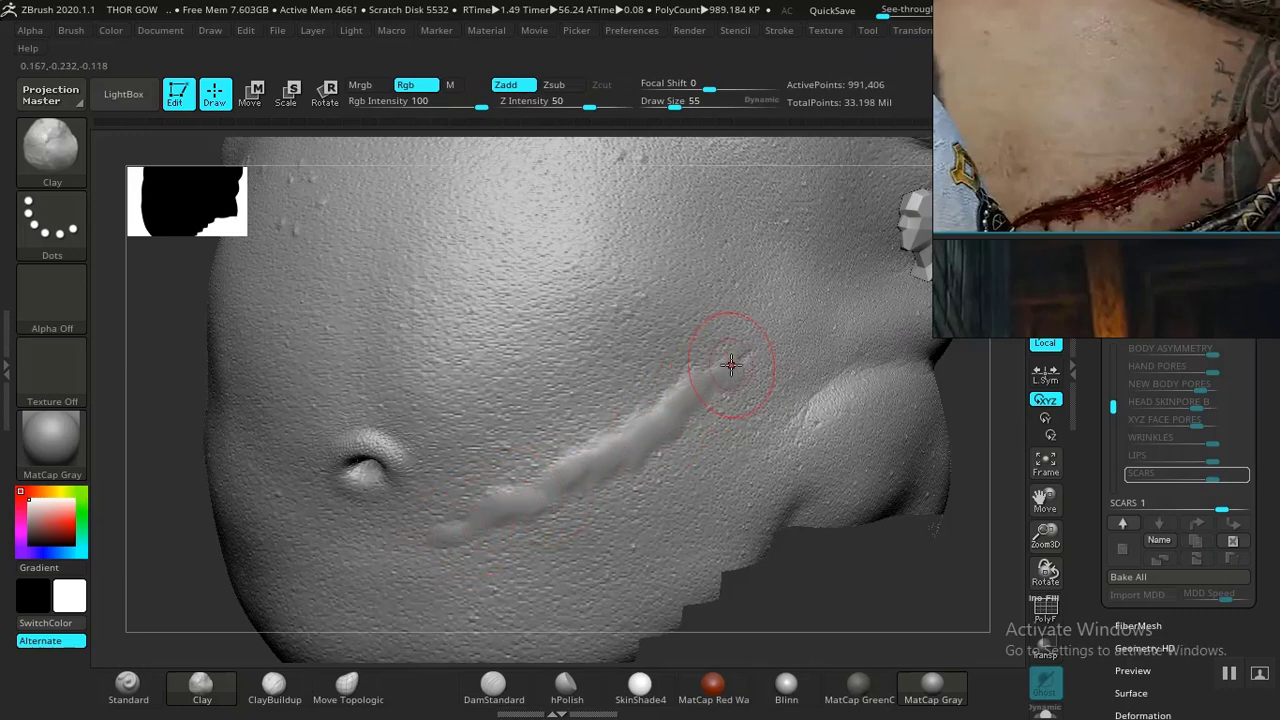
- Reduce the Clay brush size to 35 and add more buildup along the scar
{"action": "key", "text": "bracketleft"}
{"action": "key", "text": "bracketleft"}
{"action": "left_click_drag", "start_coordinate": [752, 347], "coordinate": [644, 462]}
{"action": "mouse_move", "coordinate": [677, 409]}
{"action": "left_mouse_down"}
{"action": "mouse_move", "coordinate": [683, 394]}
{"action": "mouse_move", "coordinate": [520, 512]}
{"action": "mouse_move", "coordinate": [468, 530]}
{"action": "left_mouse_up"}
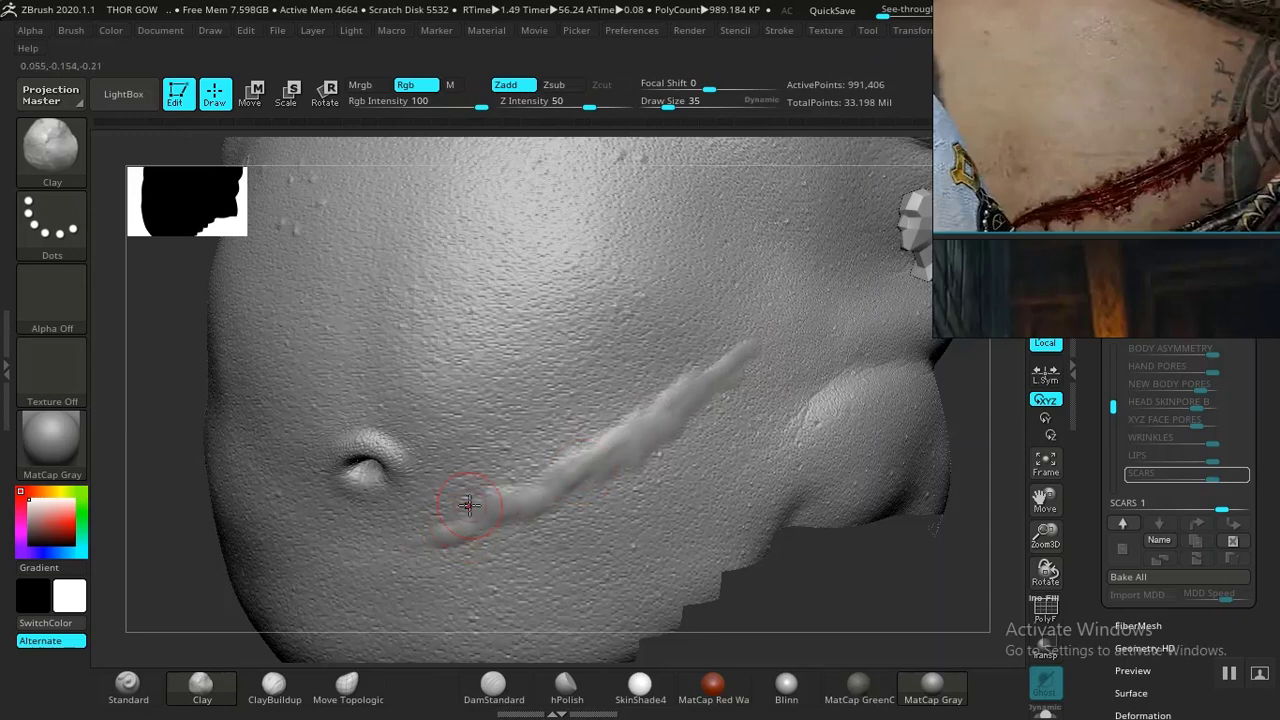
{"action": "mouse_move", "coordinate": [502, 513]}
{"action": "left_mouse_down"}
{"action": "mouse_move", "coordinate": [605, 442]}
{"action": "mouse_move", "coordinate": [626, 409]}
{"action": "mouse_move", "coordinate": [668, 393]}
{"action": "mouse_move", "coordinate": [727, 412]}
{"action": "mouse_move", "coordinate": [576, 497]}
{"action": "left_mouse_up"}
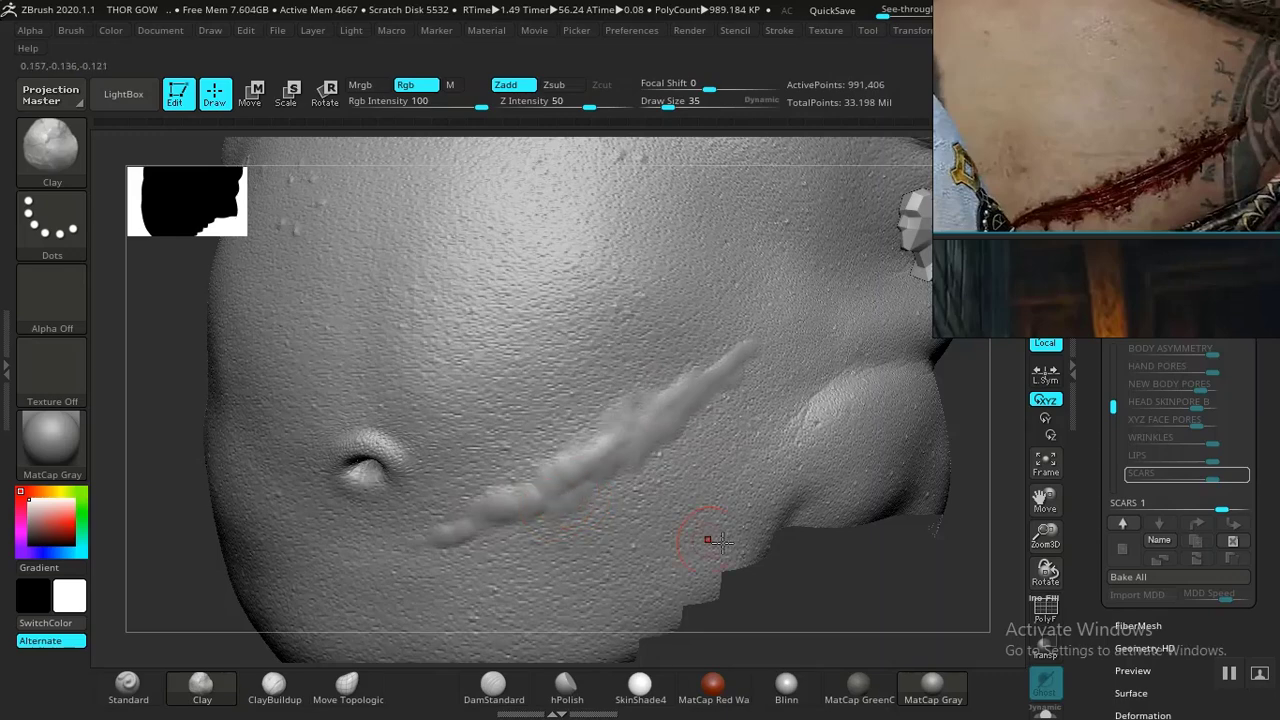
- Thicken the upper part of the scar ridge with the ClayBuildup brush
{"action": "key", "text": "f"}
{"action": "left_click_drag", "start_coordinate": [693, 521], "coordinate": [755, 489], "text": "shift"}
{"action": "left_click_drag", "start_coordinate": [876, 627], "coordinate": [806, 575], "text": "alt"}
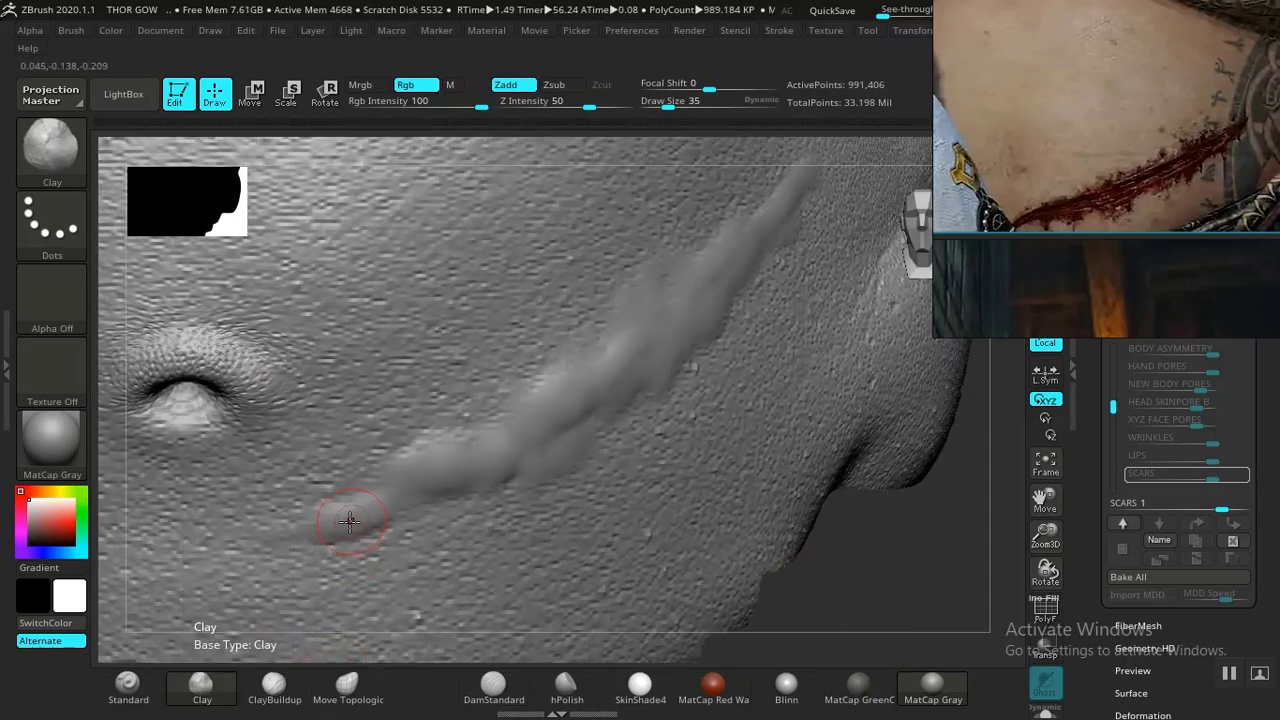
{"action": "left_click", "coordinate": [285, 684]}
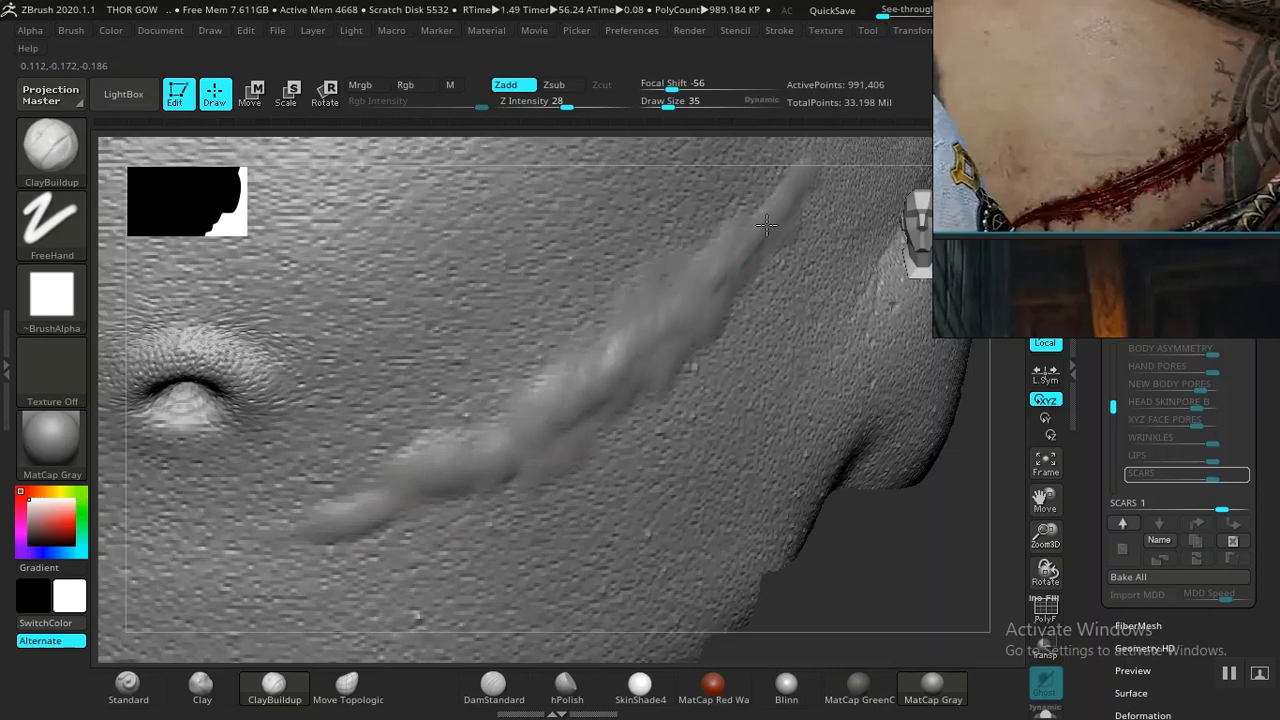
{"action": "left_click_drag", "start_coordinate": [766, 225], "coordinate": [684, 340]}
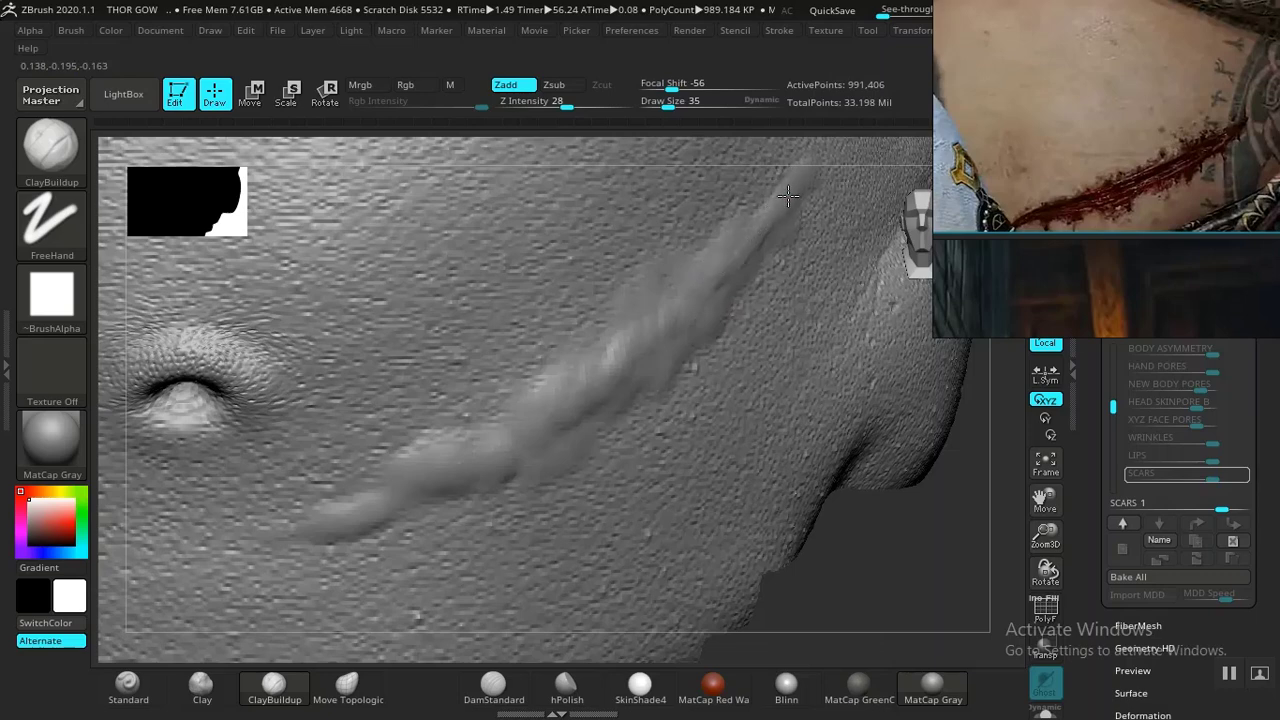
- Add Clay strokes along the scar's lower section and up its full length
{"action": "left_click_drag", "start_coordinate": [834, 569], "coordinate": [634, 400]}
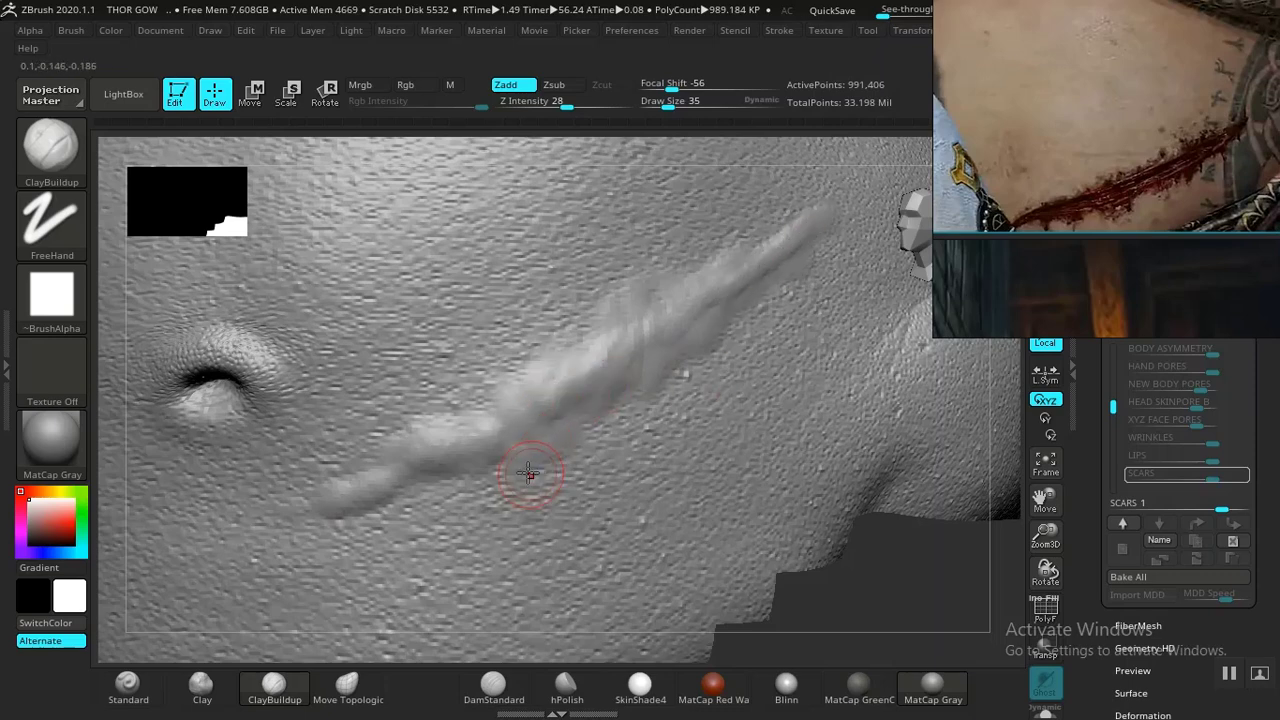
{"action": "left_click", "coordinate": [200, 690]}
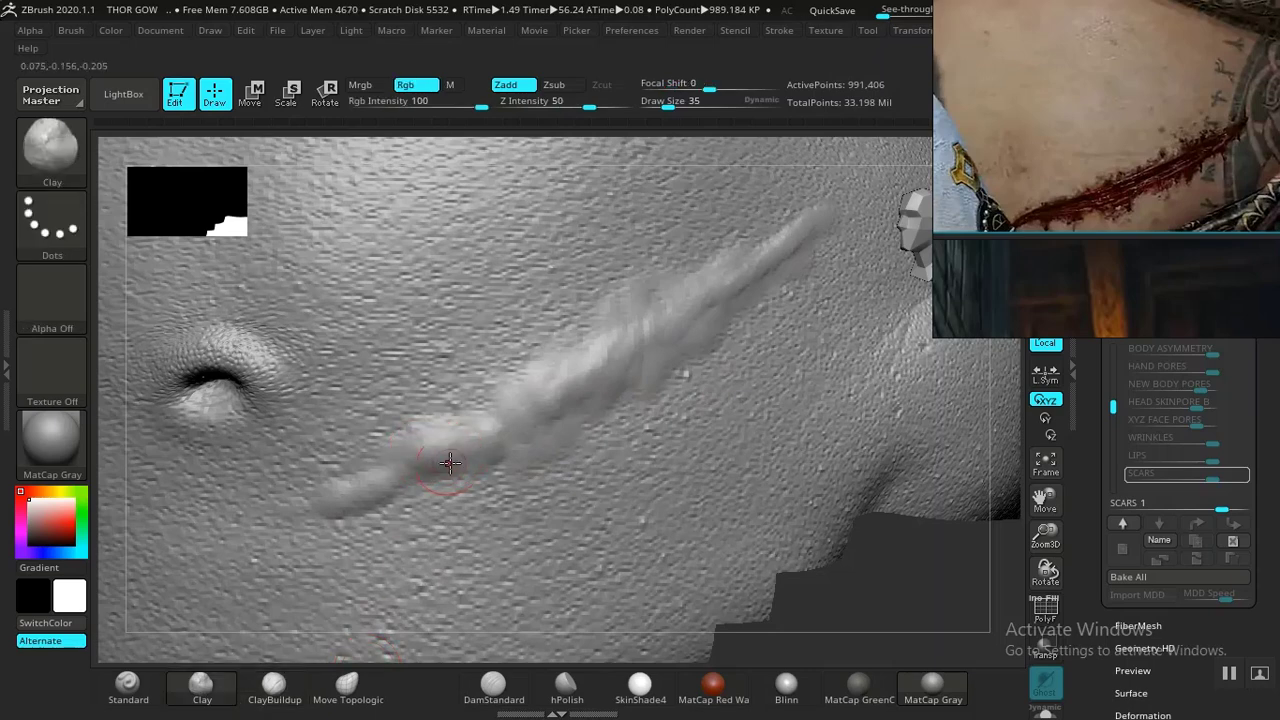
{"action": "left_click_drag", "start_coordinate": [450, 463], "coordinate": [510, 438]}
{"action": "left_click_drag", "start_coordinate": [555, 384], "coordinate": [809, 234]}
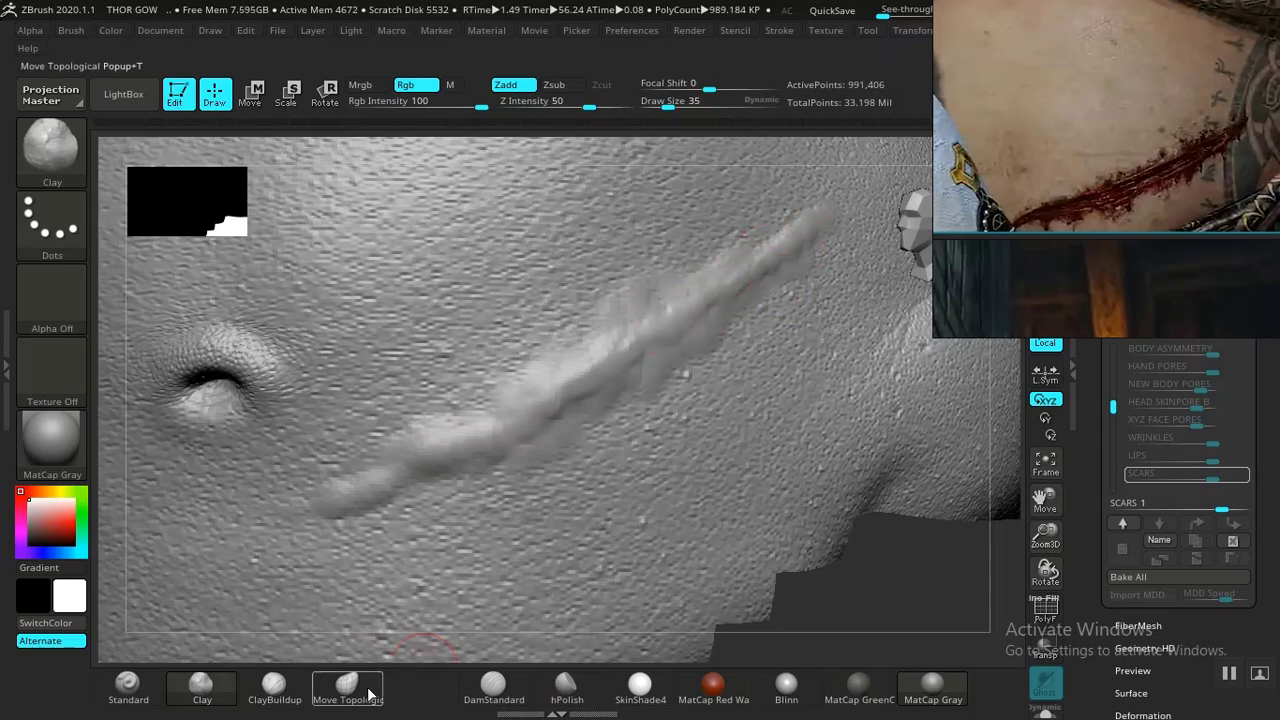
- Refine the scar ridge with short ClayBuildup strokes, then a Clay stroke along its upper half
{"action": "left_click", "coordinate": [273, 686]}
{"action": "left_click_drag", "start_coordinate": [470, 427], "coordinate": [392, 458]}
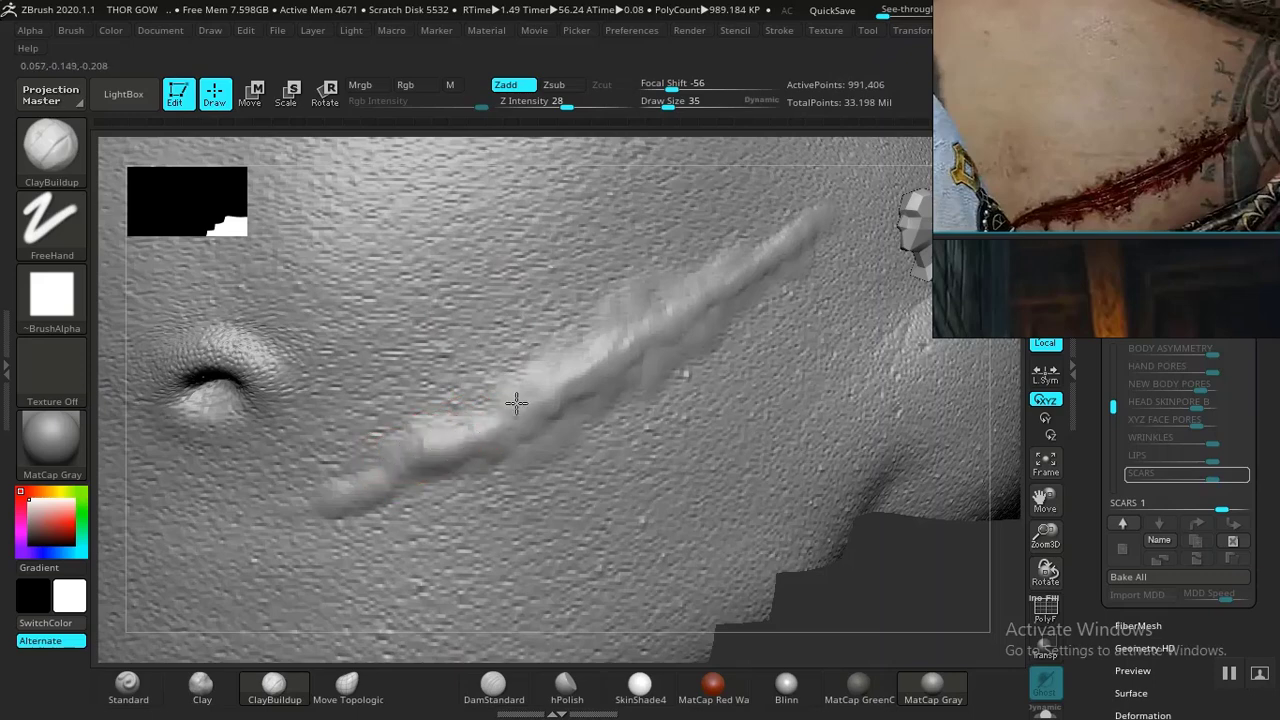
{"action": "left_click_drag", "start_coordinate": [577, 378], "coordinate": [660, 323]}
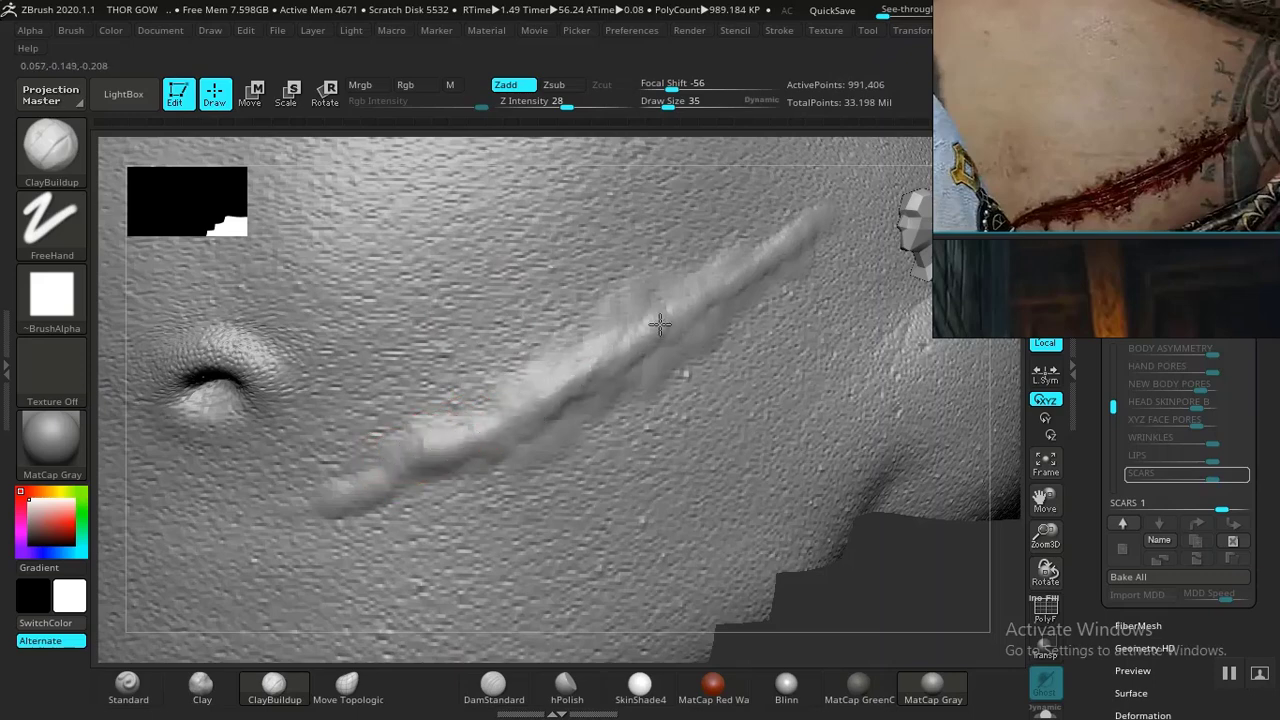
{"action": "mouse_move", "coordinate": [770, 257]}
{"action": "left_mouse_down"}
{"action": "mouse_move", "coordinate": [786, 266]}
{"action": "mouse_move", "coordinate": [629, 337]}
{"action": "mouse_move", "coordinate": [711, 293]}
{"action": "left_mouse_up"}
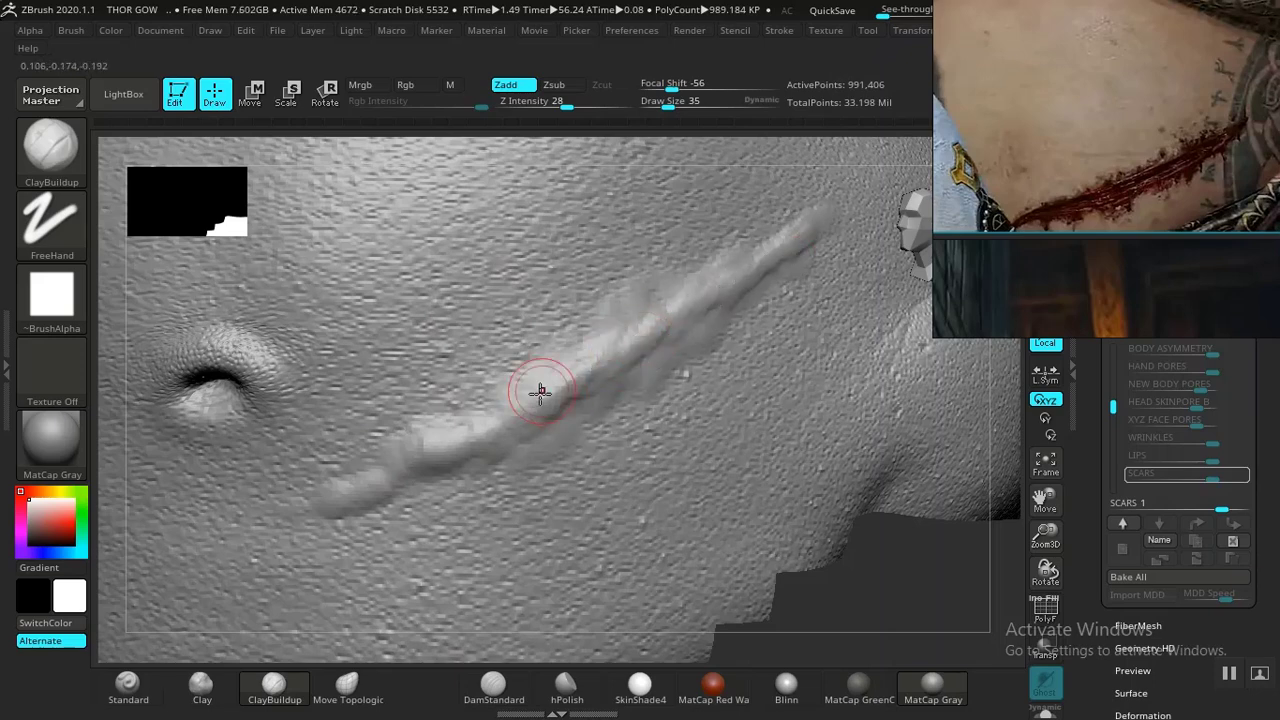
{"action": "left_click", "coordinate": [201, 684]}
{"action": "mouse_move", "coordinate": [449, 418]}
{"action": "left_mouse_down"}
{"action": "mouse_move", "coordinate": [491, 400]}
{"action": "mouse_move", "coordinate": [480, 414]}
{"action": "mouse_move", "coordinate": [451, 423]}
{"action": "mouse_move", "coordinate": [611, 316]}
{"action": "mouse_move", "coordinate": [669, 345]}
{"action": "left_mouse_up"}
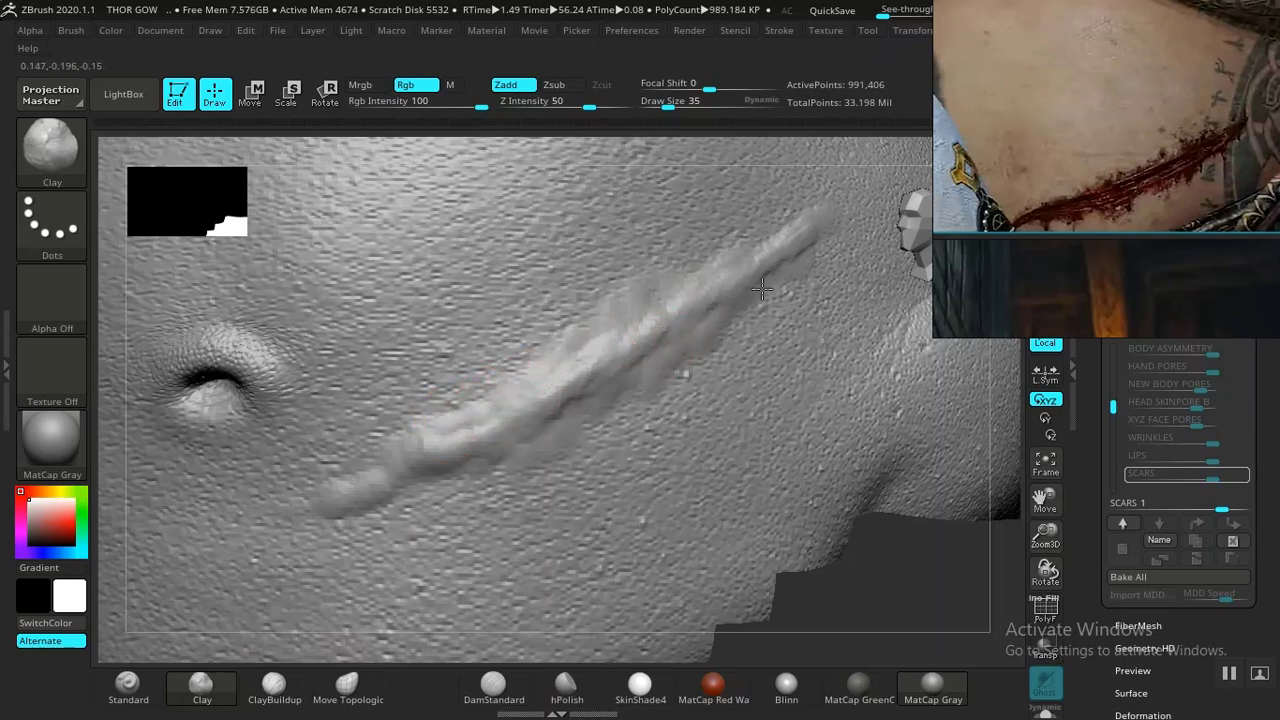
- Browse the reference board for a close-up scar photo and zoom into it
{"action": "mouse_move", "coordinate": [851, 563]}
{"action": "left_mouse_down"}
{"action": "mouse_move", "coordinate": [887, 476]}
{"action": "mouse_move", "coordinate": [891, 557]}
{"action": "mouse_move", "coordinate": [614, 457]}
{"action": "left_mouse_up"}
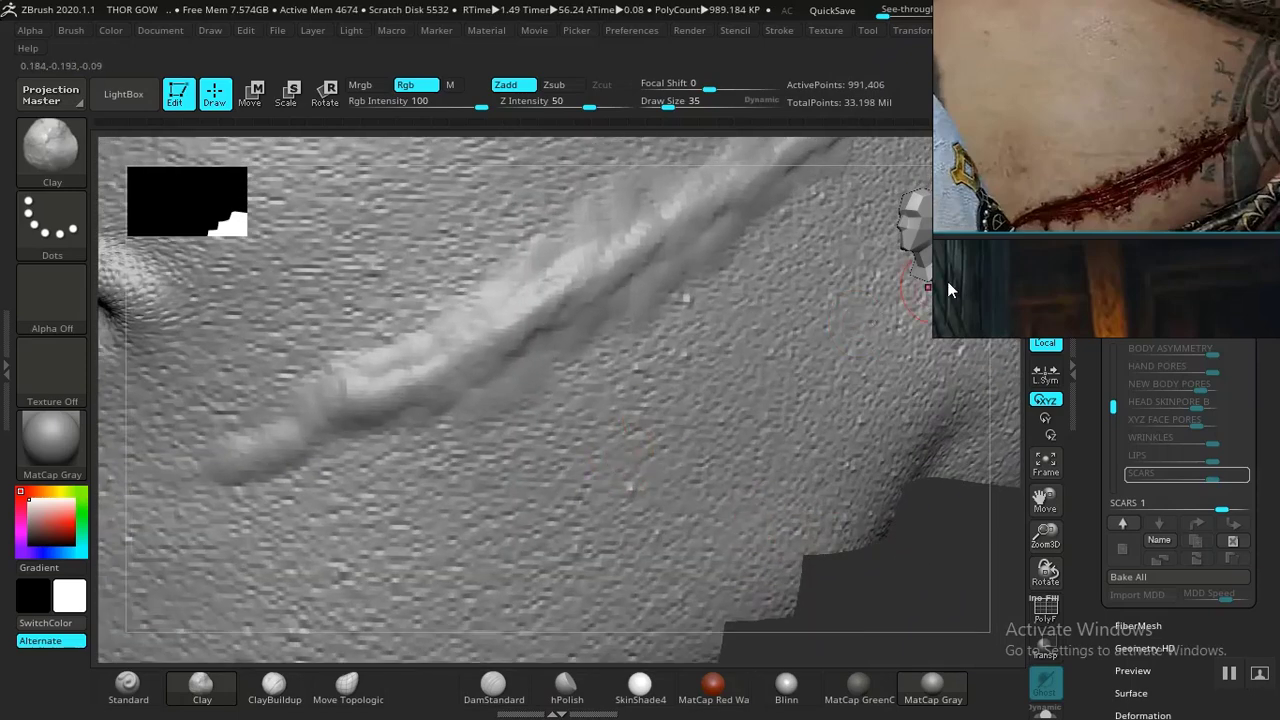
{"action": "scroll", "coordinate": [1045, 179], "scroll_direction": "down", "scroll_amount": 9}
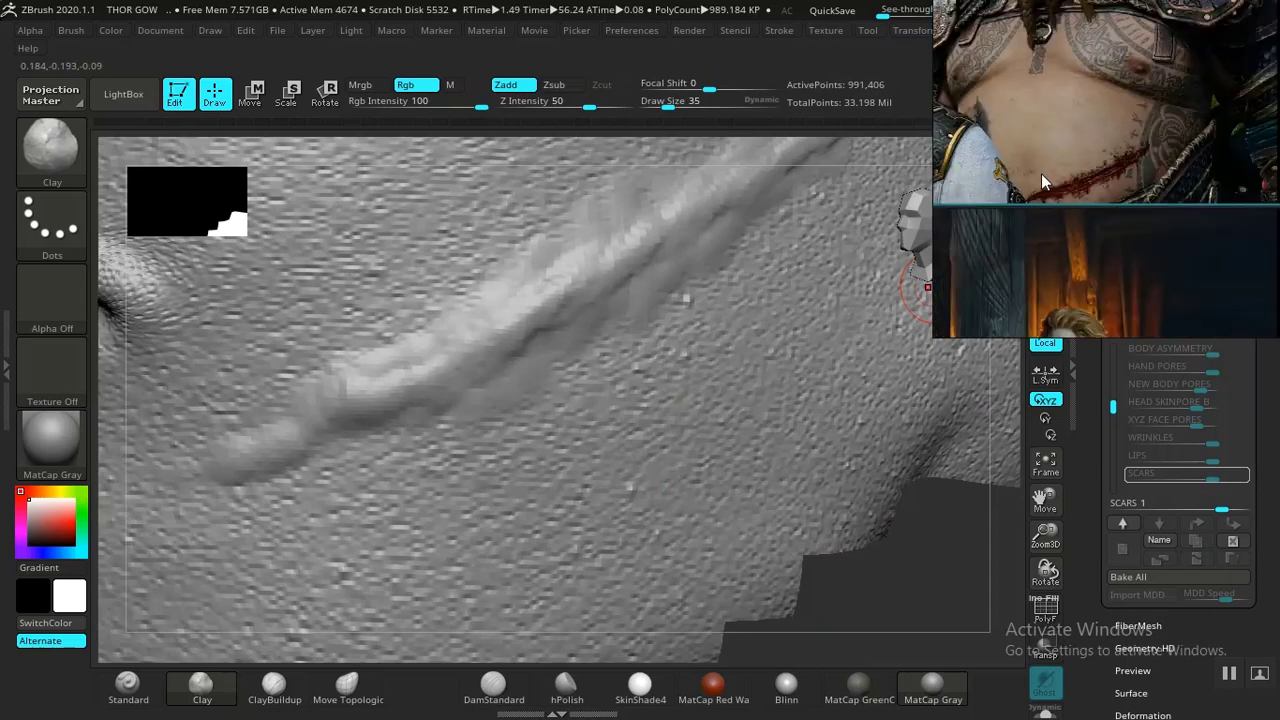
{"action": "middle_click_drag", "start_coordinate": [1060, 158], "coordinate": [1086, 181]}
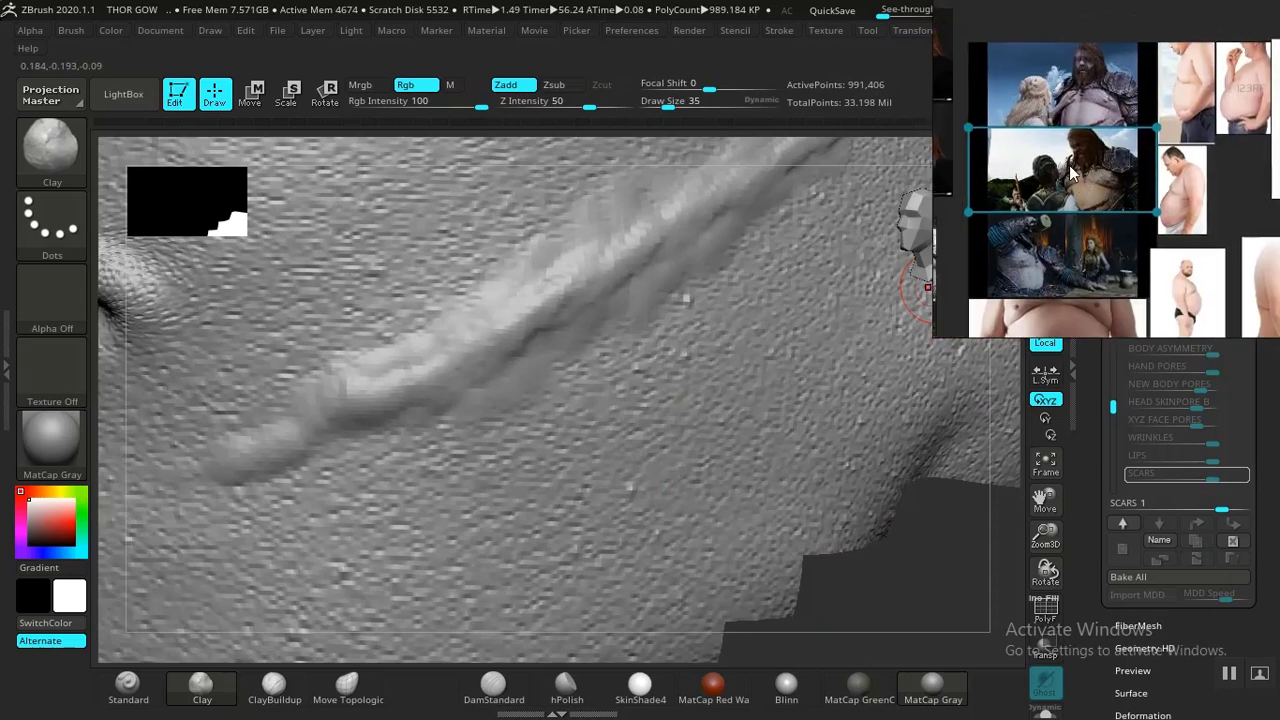
{"action": "mouse_move", "coordinate": [992, 58]}
{"action": "middle_mouse_down"}
{"action": "mouse_move", "coordinate": [1078, 161]}
{"action": "mouse_move", "coordinate": [1160, 319]}
{"action": "middle_mouse_up"}
{"action": "middle_click_drag", "start_coordinate": [1067, 169], "coordinate": [1105, 208]}
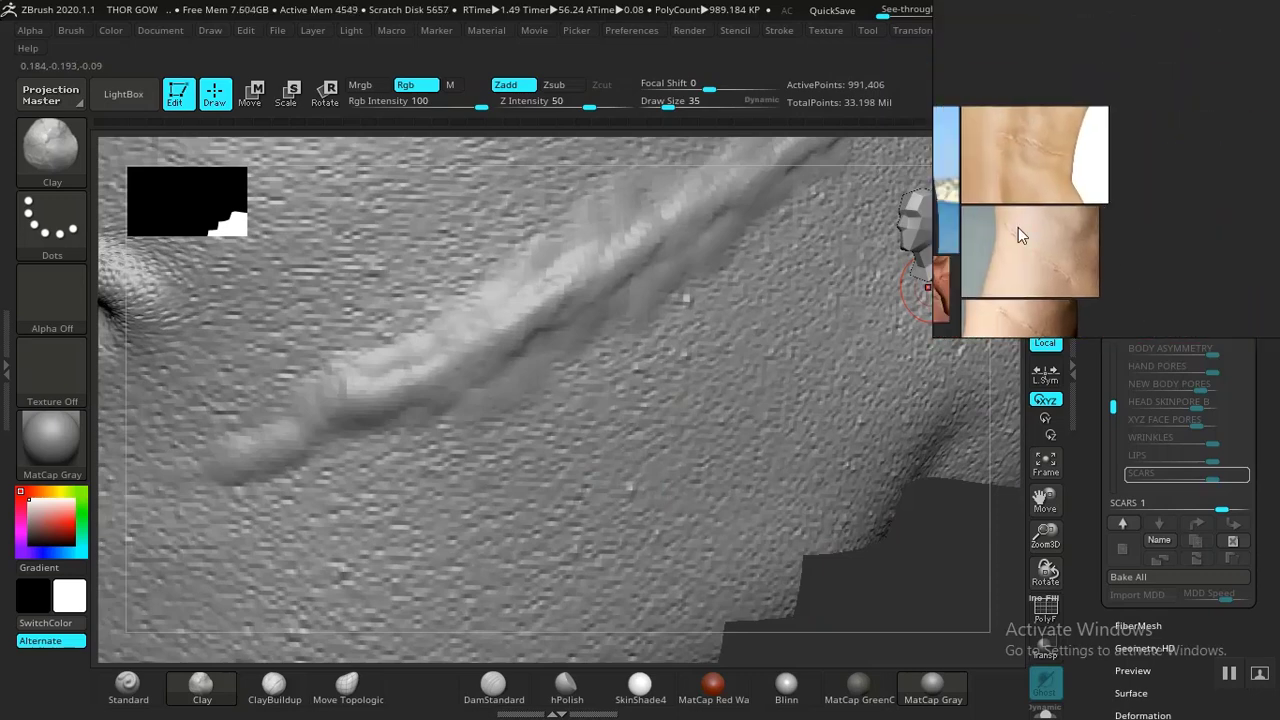
{"action": "mouse_move", "coordinate": [1018, 298]}
{"action": "middle_mouse_down"}
{"action": "mouse_move", "coordinate": [1121, 219]}
{"action": "mouse_move", "coordinate": [1040, 211]}
{"action": "mouse_move", "coordinate": [1076, 157]}
{"action": "mouse_move", "coordinate": [1064, 192]}
{"action": "mouse_move", "coordinate": [1086, 212]}
{"action": "mouse_move", "coordinate": [1066, 242]}
{"action": "mouse_move", "coordinate": [1052, 221]}
{"action": "middle_mouse_up"}
{"action": "scroll", "coordinate": [1120, 221], "scroll_direction": "up", "scroll_amount": 2}
{"action": "scroll", "coordinate": [1046, 176], "scroll_direction": "up", "scroll_amount": 4}
{"action": "scroll", "coordinate": [1046, 168], "scroll_direction": "up", "scroll_amount": 5}
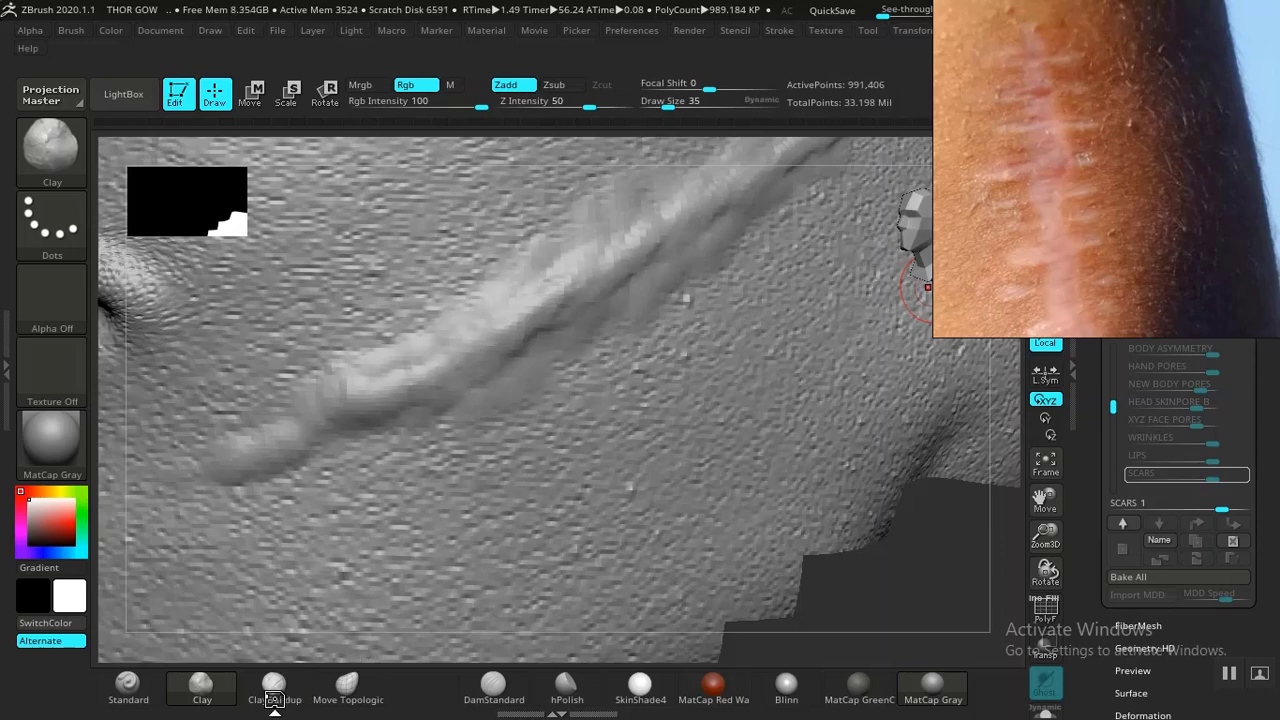
- Add short crosswise ClayBuildup strokes along the scar to form stitch-like ridges
{"action": "left_click", "coordinate": [273, 695]}
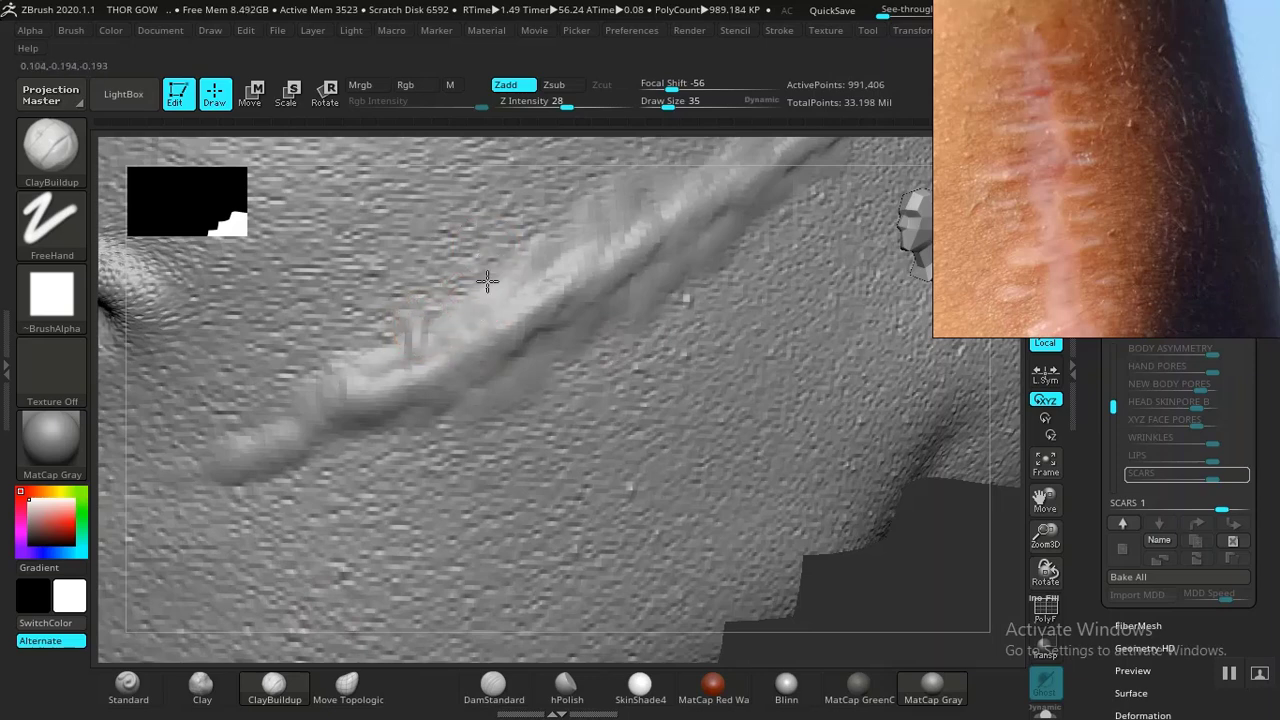
{"action": "left_click_drag", "start_coordinate": [503, 243], "coordinate": [499, 289]}
{"action": "mouse_move", "coordinate": [578, 190]}
{"action": "left_mouse_down"}
{"action": "mouse_move", "coordinate": [592, 236]}
{"action": "mouse_move", "coordinate": [608, 238]}
{"action": "left_mouse_up"}
{"action": "left_click_drag", "start_coordinate": [851, 613], "coordinate": [608, 400]}
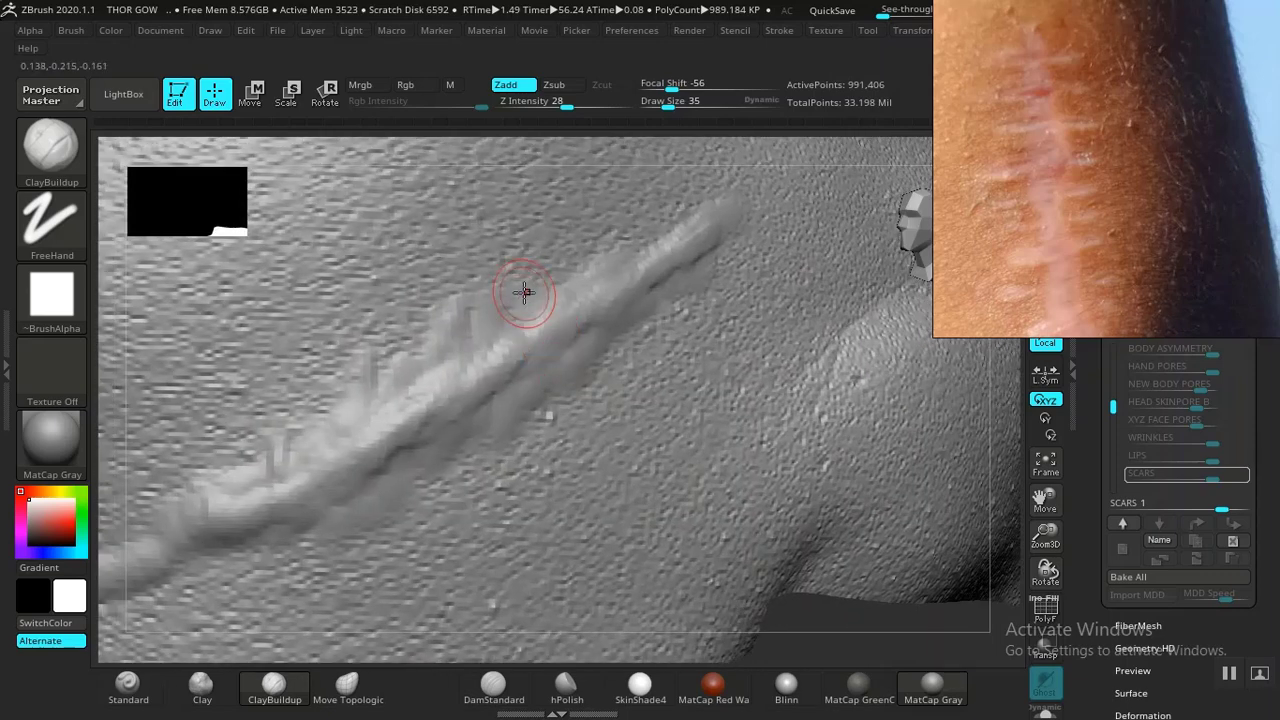
{"action": "mouse_move", "coordinate": [536, 292]}
{"action": "left_mouse_down"}
{"action": "mouse_move", "coordinate": [538, 274]}
{"action": "mouse_move", "coordinate": [591, 280]}
{"action": "mouse_move", "coordinate": [620, 214]}
{"action": "left_mouse_up"}
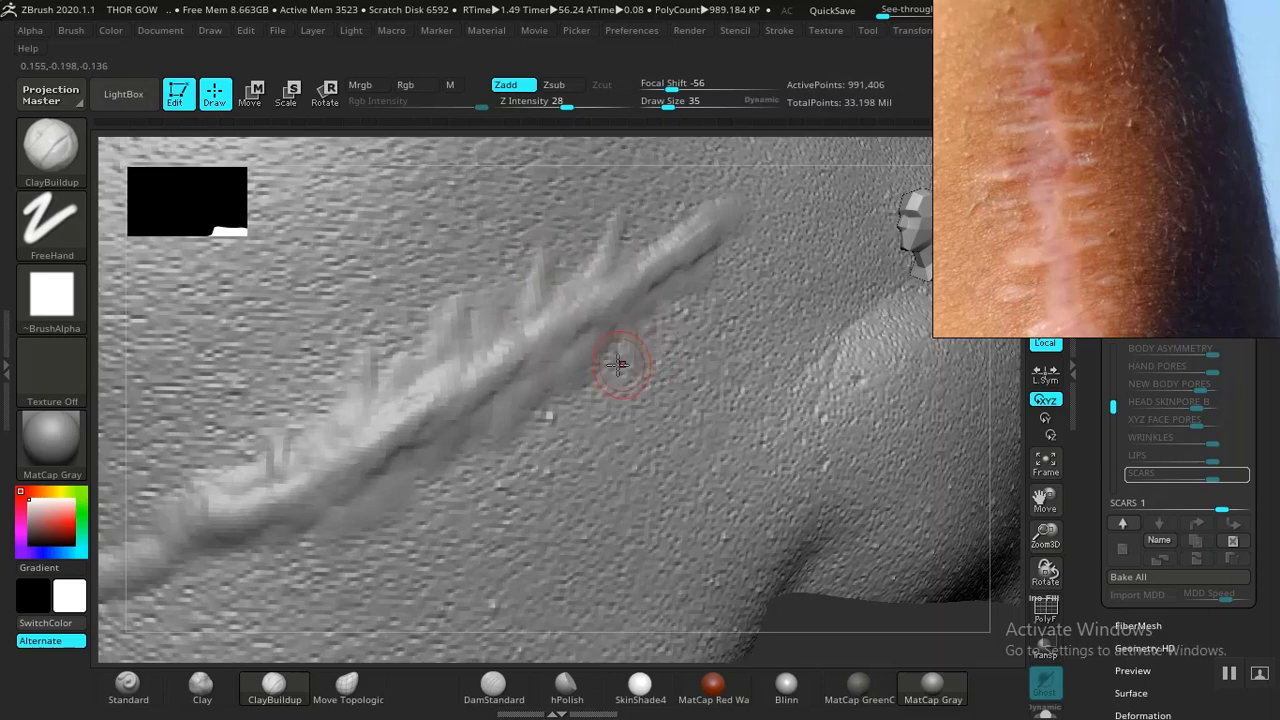
{"action": "mouse_move", "coordinate": [599, 367]}
{"action": "left_mouse_down"}
{"action": "mouse_move", "coordinate": [600, 399]}
{"action": "mouse_move", "coordinate": [546, 413]}
{"action": "mouse_move", "coordinate": [558, 402]}
{"action": "left_mouse_up"}
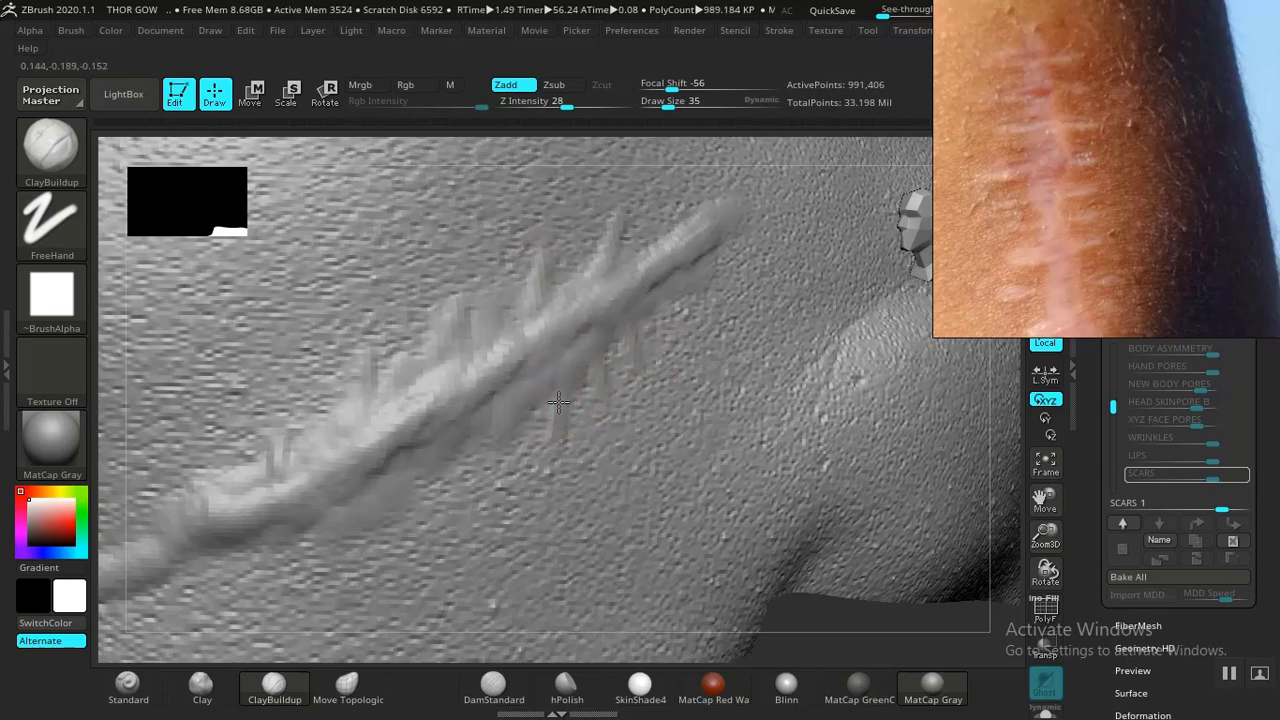
{"action": "mouse_move", "coordinate": [486, 438]}
{"action": "left_mouse_down"}
{"action": "mouse_move", "coordinate": [483, 472]}
{"action": "mouse_move", "coordinate": [489, 452]}
{"action": "left_mouse_up"}
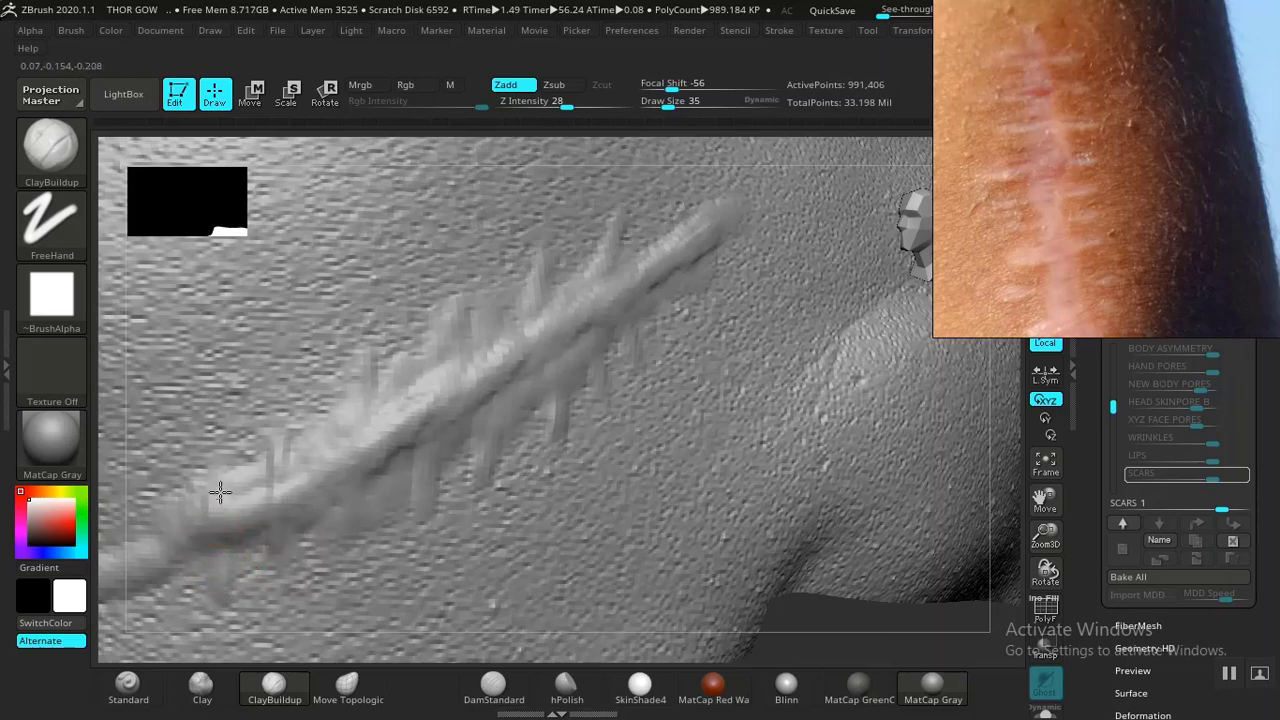
{"action": "left_click_drag", "start_coordinate": [220, 492], "coordinate": [223, 440]}
{"action": "mouse_move", "coordinate": [841, 629]}
{"action": "left_mouse_down", "text": "alt"}
{"action": "mouse_move", "coordinate": [661, 471]}
{"action": "mouse_move", "coordinate": [769, 337]}
{"action": "mouse_move", "coordinate": [783, 342]}
{"action": "left_mouse_up", "text": "alt"}
{"action": "mouse_move", "coordinate": [711, 431]}
{"action": "left_mouse_down", "text": "alt"}
{"action": "mouse_move", "coordinate": [797, 626]}
{"action": "mouse_move", "coordinate": [877, 543]}
{"action": "mouse_move", "coordinate": [714, 429]}
{"action": "left_mouse_up", "text": "alt"}
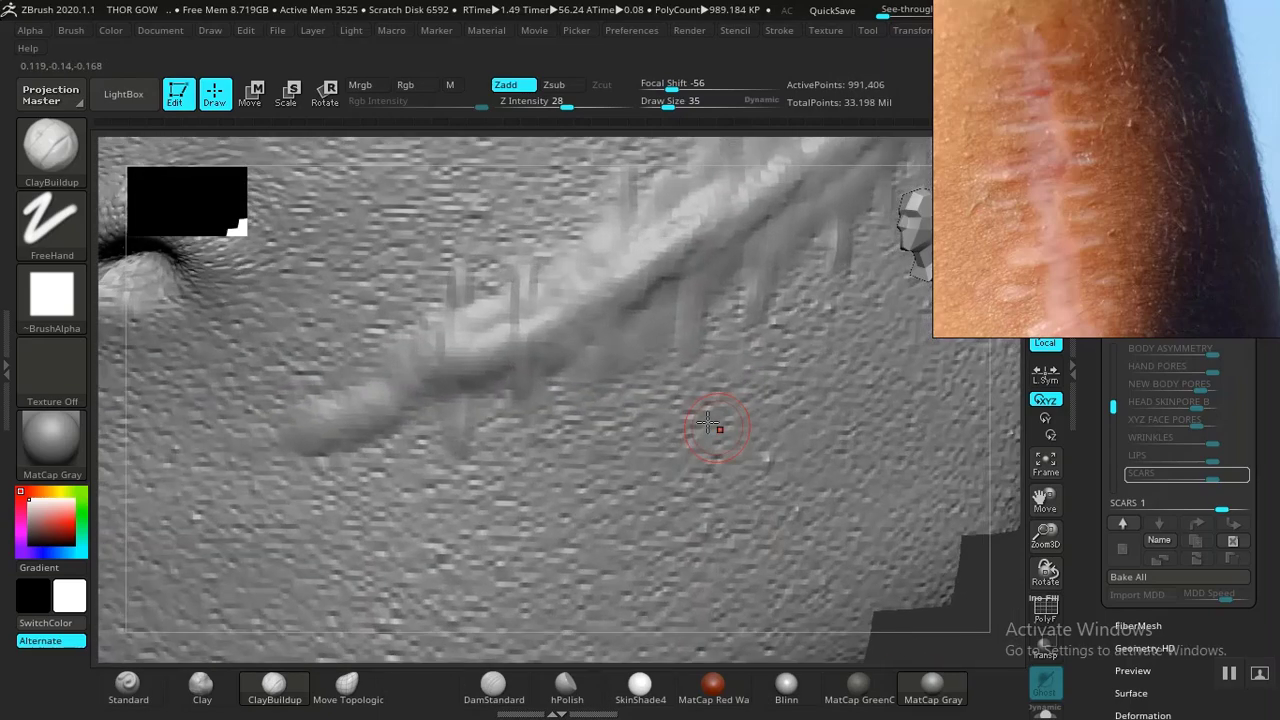
- Add a short ClayBuildup stroke on the scar's upper-middle section
{"action": "left_click", "coordinate": [494, 688]}
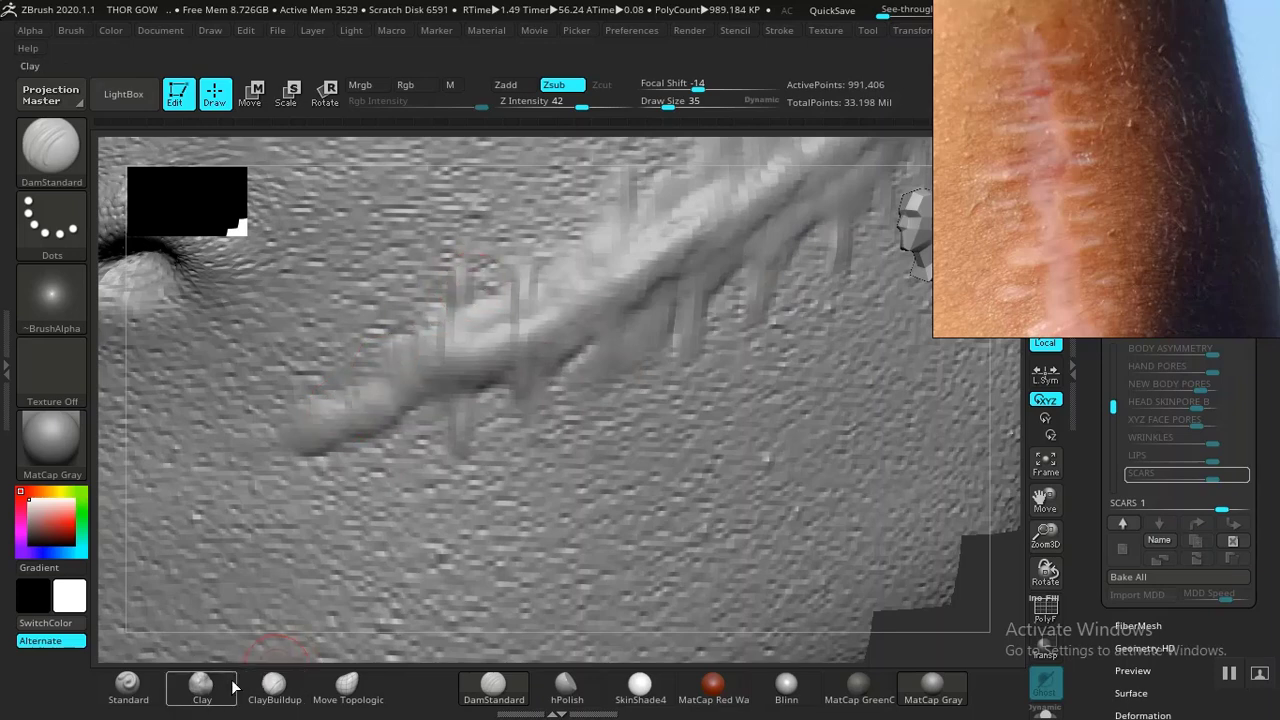
{"action": "left_click", "coordinate": [274, 685]}
{"action": "mouse_move", "coordinate": [465, 324]}
{"action": "left_mouse_down"}
{"action": "mouse_move", "coordinate": [478, 278]}
{"action": "mouse_move", "coordinate": [488, 290]}
{"action": "left_mouse_up"}
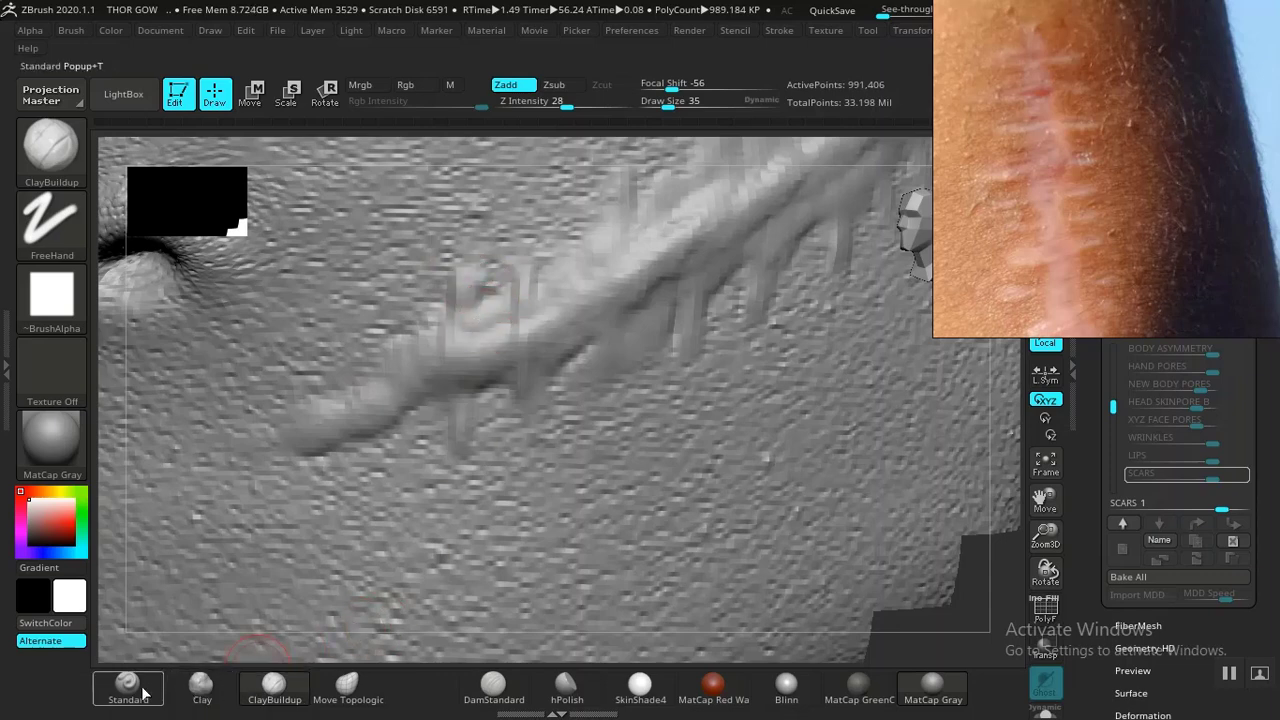
- Carve small DamStandard cuts into the scar's upper ridges
{"action": "left_click", "coordinate": [493, 685]}
{"action": "mouse_move", "coordinate": [476, 308]}
{"action": "left_mouse_down"}
{"action": "mouse_move", "coordinate": [477, 331]}
{"action": "mouse_move", "coordinate": [534, 263]}
{"action": "left_mouse_up"}
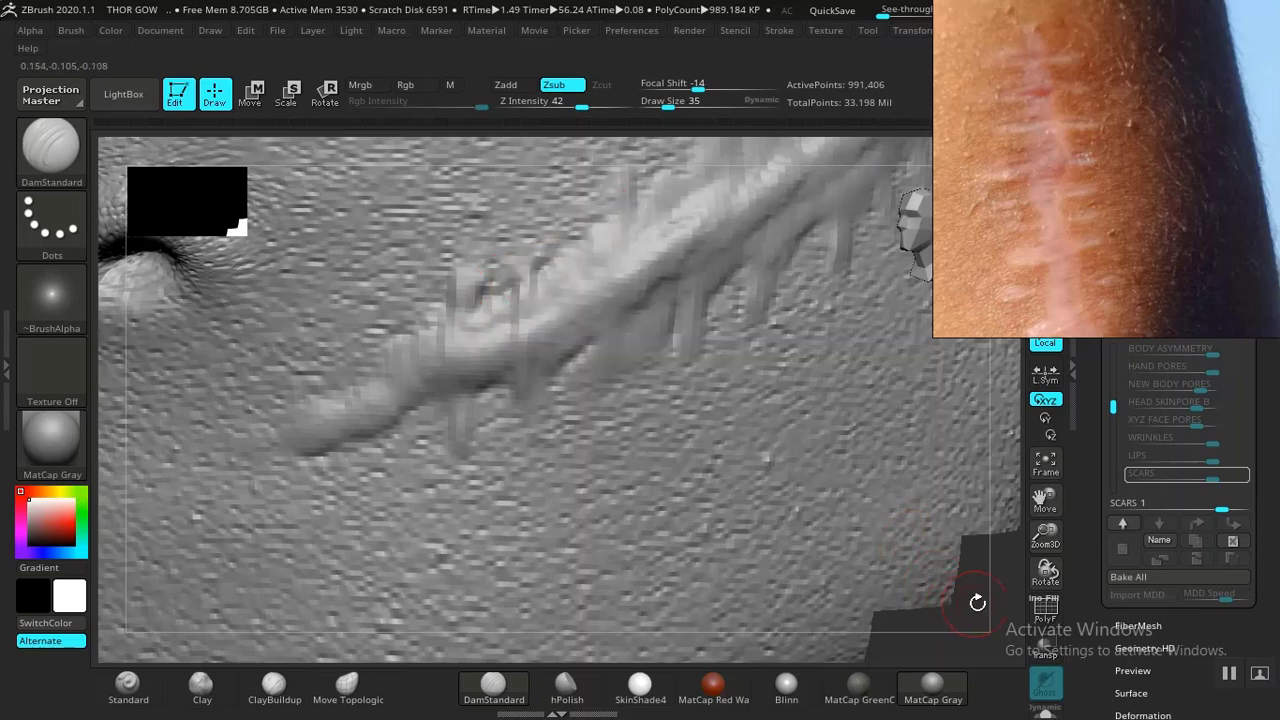
{"action": "left_click_drag", "start_coordinate": [977, 602], "coordinate": [900, 560]}
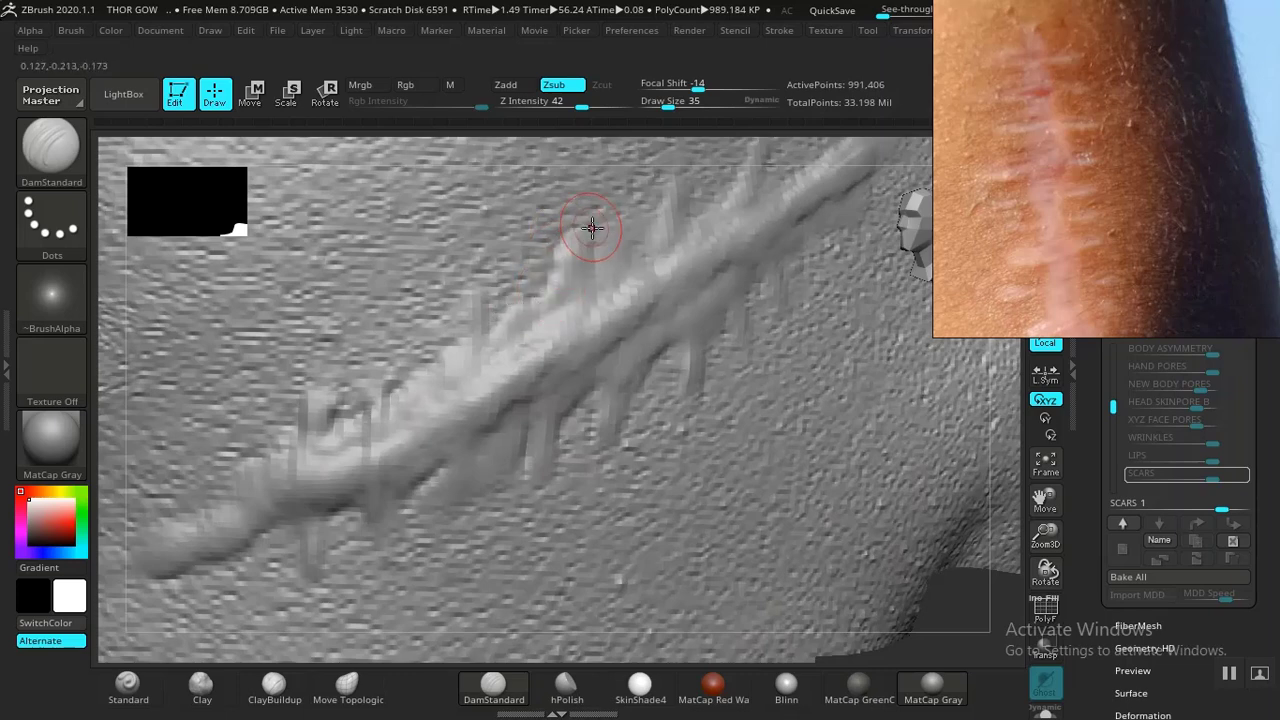
{"action": "left_click_drag", "start_coordinate": [601, 268], "coordinate": [605, 231]}
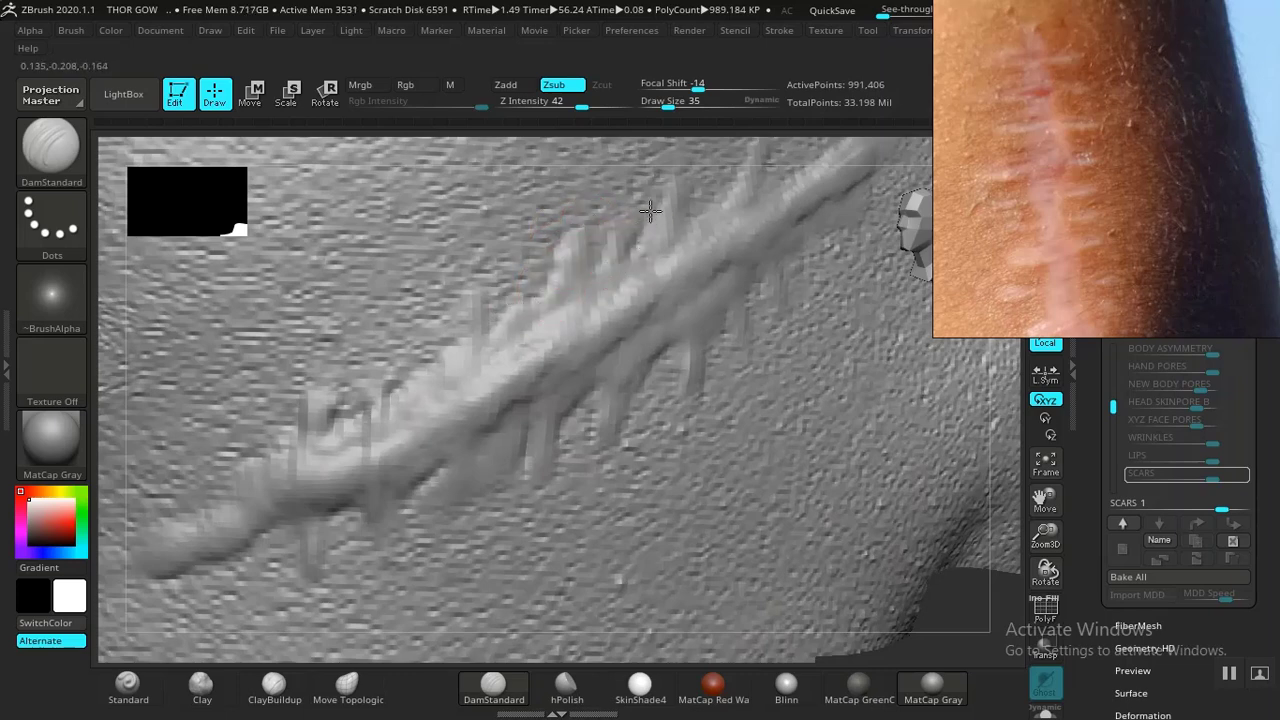
{"action": "left_click_drag", "start_coordinate": [679, 217], "coordinate": [684, 246]}
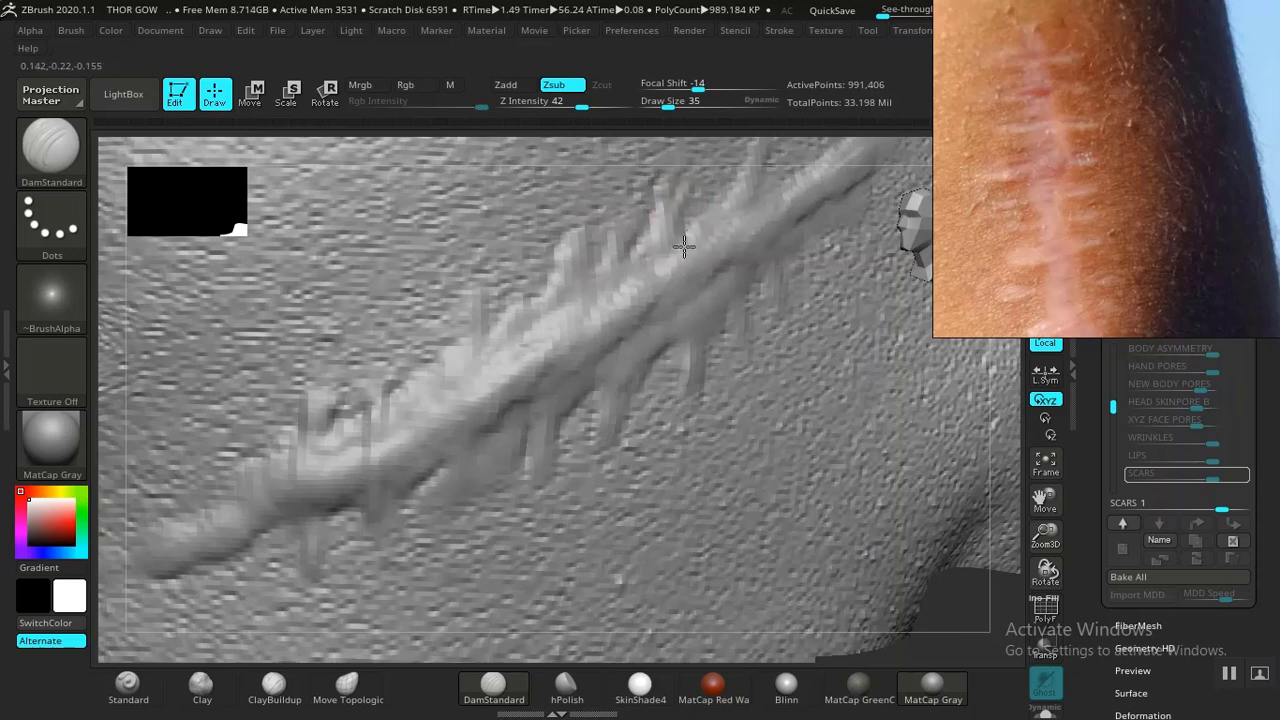
{"action": "left_click_drag", "start_coordinate": [953, 604], "coordinate": [600, 450]}
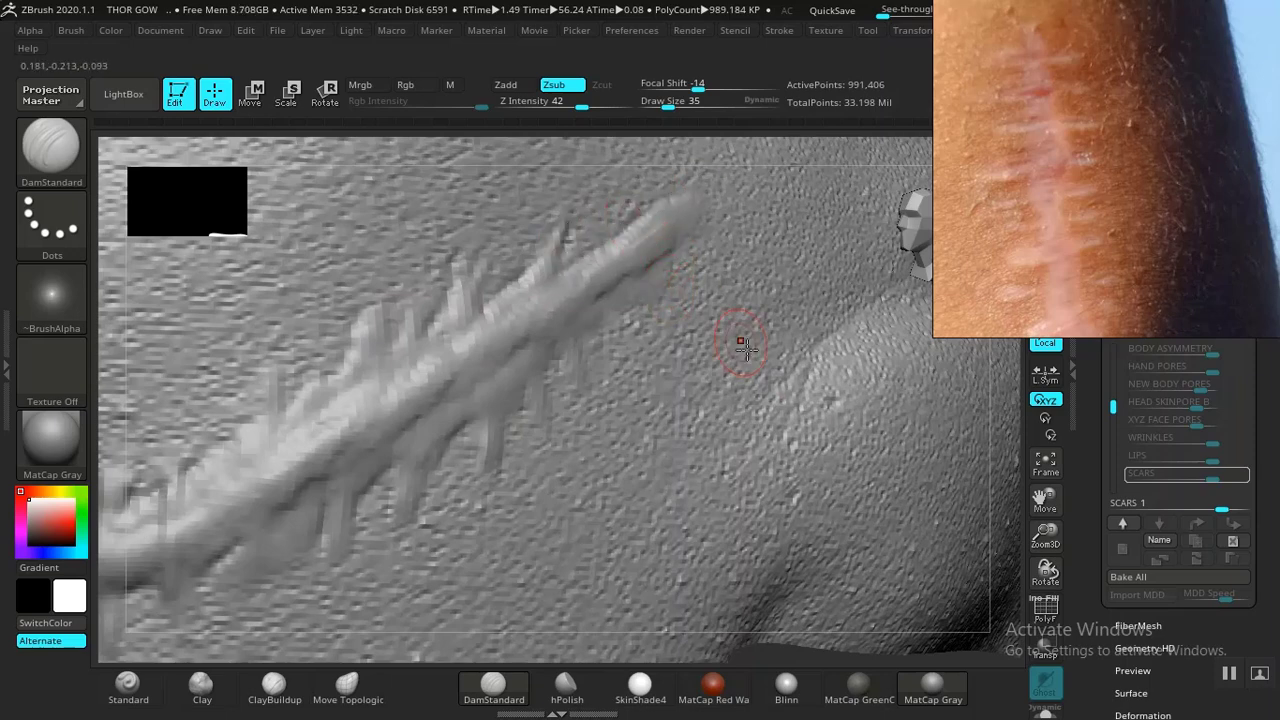
{"action": "mouse_move", "coordinate": [789, 646]}
{"action": "left_mouse_down"}
{"action": "mouse_move", "coordinate": [766, 634]}
{"action": "mouse_move", "coordinate": [777, 617]}
{"action": "mouse_move", "coordinate": [746, 569]}
{"action": "left_mouse_up"}
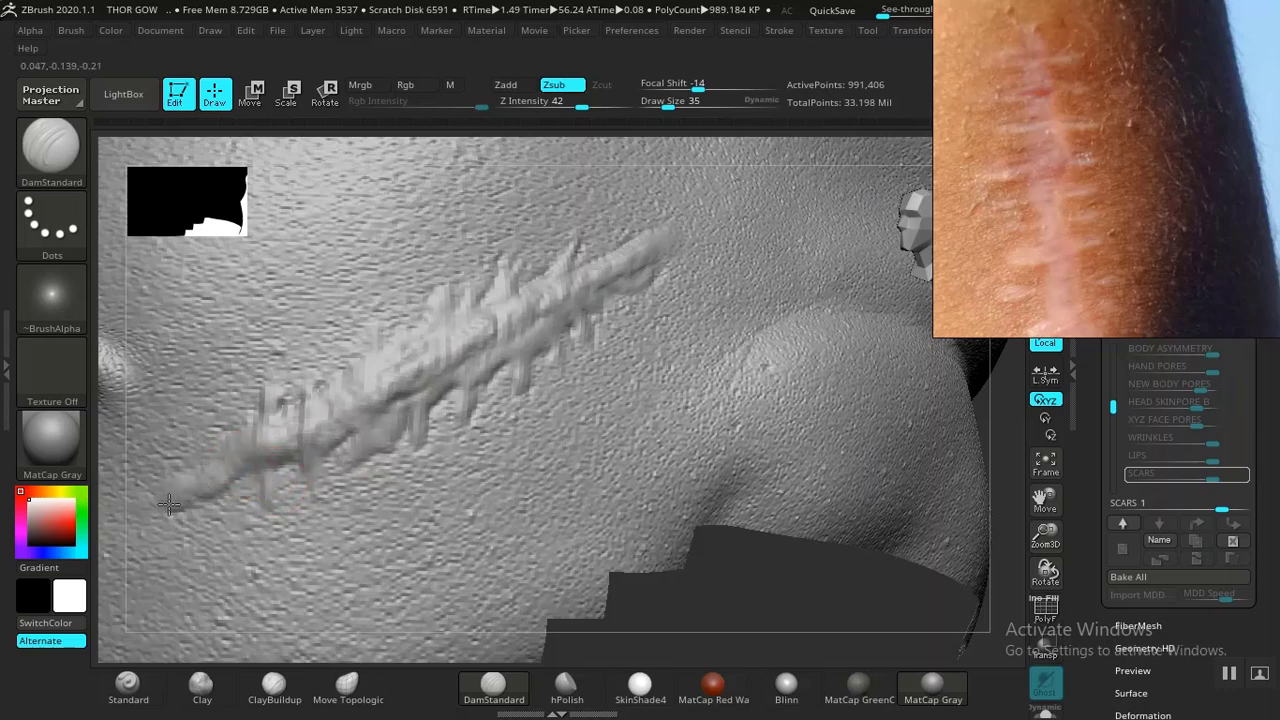
{"action": "left_click_drag", "start_coordinate": [777, 578], "coordinate": [797, 614]}
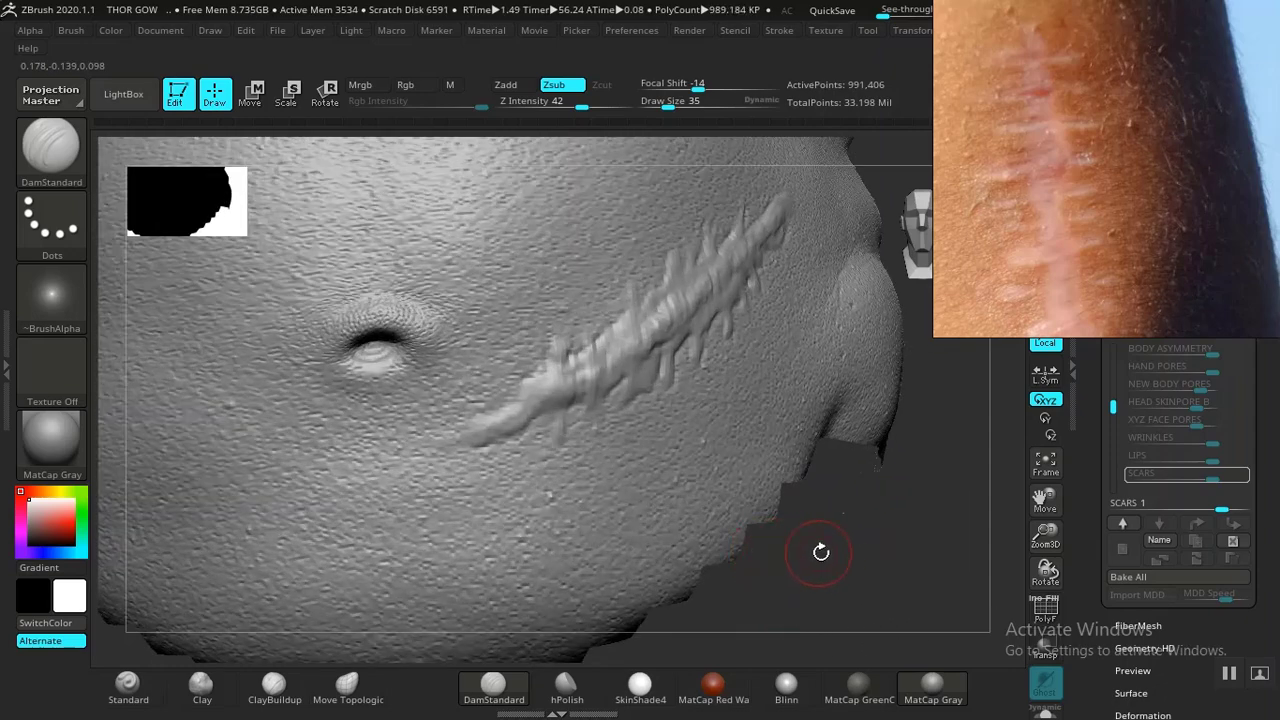
{"action": "left_click_drag", "start_coordinate": [821, 552], "coordinate": [677, 449]}
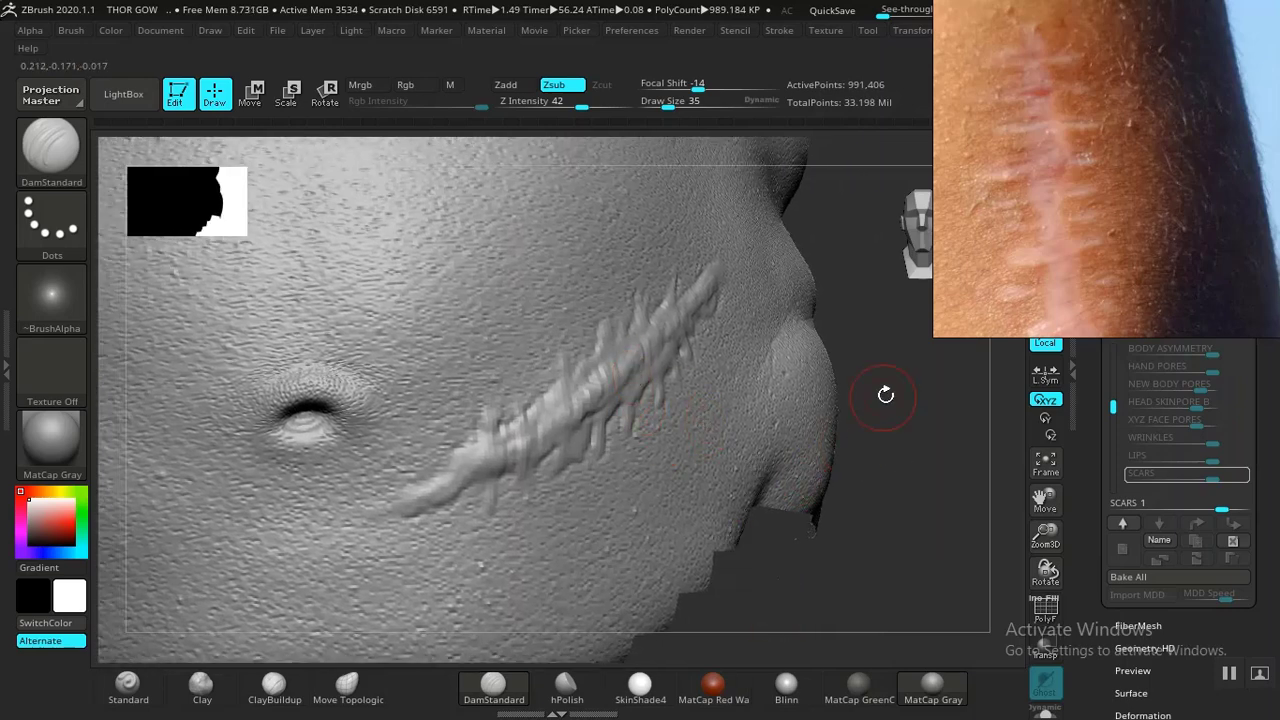
{"action": "left_click_drag", "start_coordinate": [885, 394], "coordinate": [877, 500], "text": "alt"}
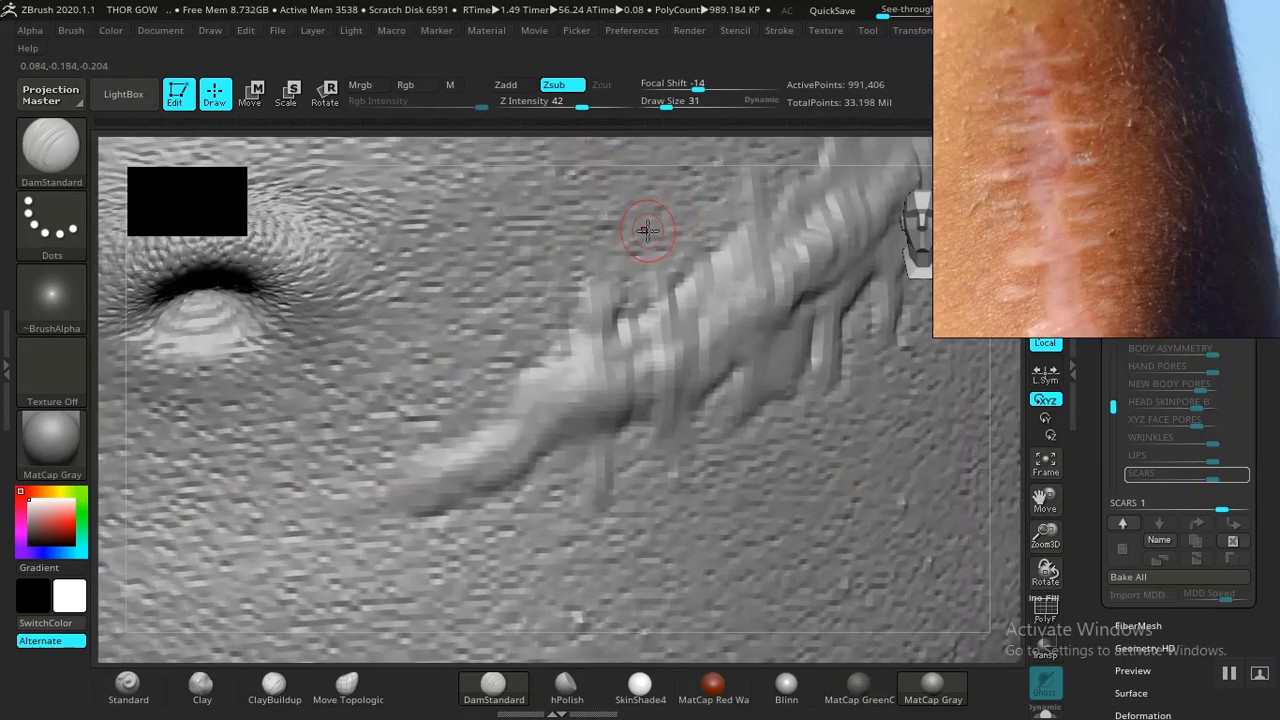
- Reduce the brush draw size to 15 and orbit around the belly to inspect the scar
{"action": "key", "text": "bracketleft"}
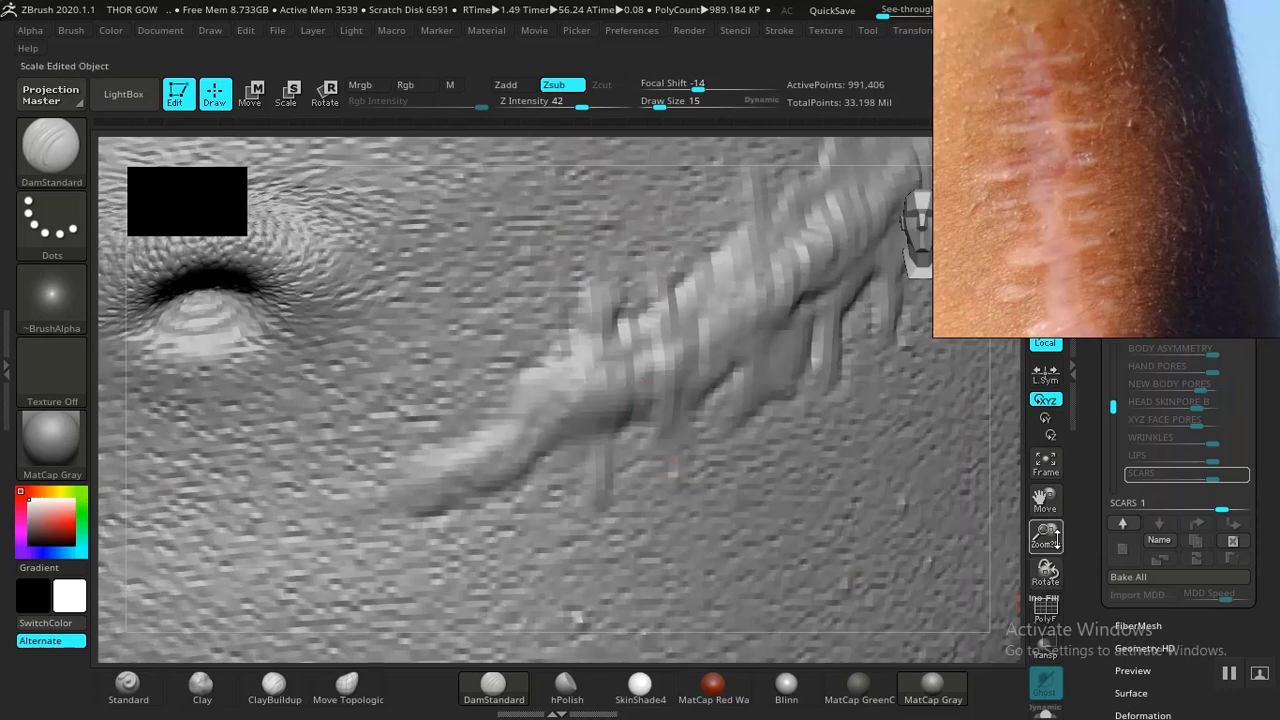
{"action": "left_click_drag", "start_coordinate": [1045, 535], "coordinate": [1003, 478]}
{"action": "left_click_drag", "start_coordinate": [821, 556], "coordinate": [753, 588], "text": "alt"}
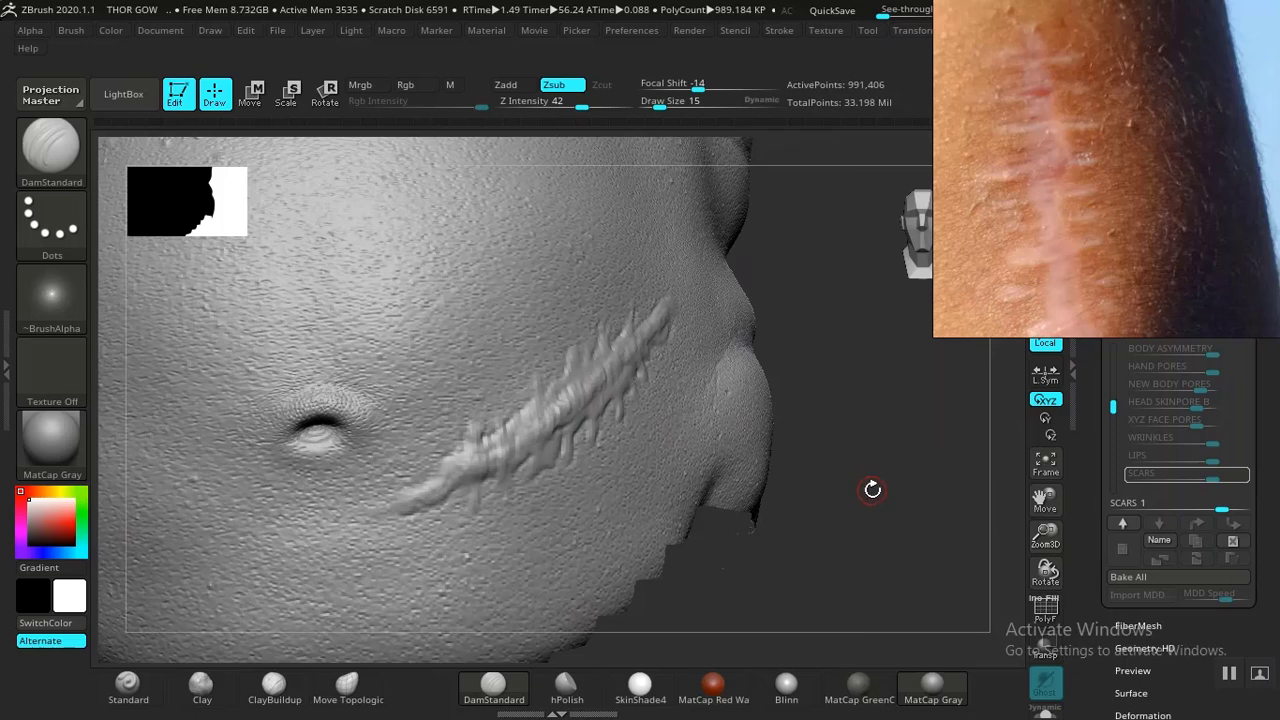
{"action": "mouse_move", "coordinate": [872, 489]}
{"action": "left_mouse_down"}
{"action": "mouse_move", "coordinate": [845, 506]}
{"action": "mouse_move", "coordinate": [671, 440]}
{"action": "mouse_move", "coordinate": [777, 454]}
{"action": "mouse_move", "coordinate": [780, 443]}
{"action": "left_mouse_up"}
{"action": "key", "text": "shift"}
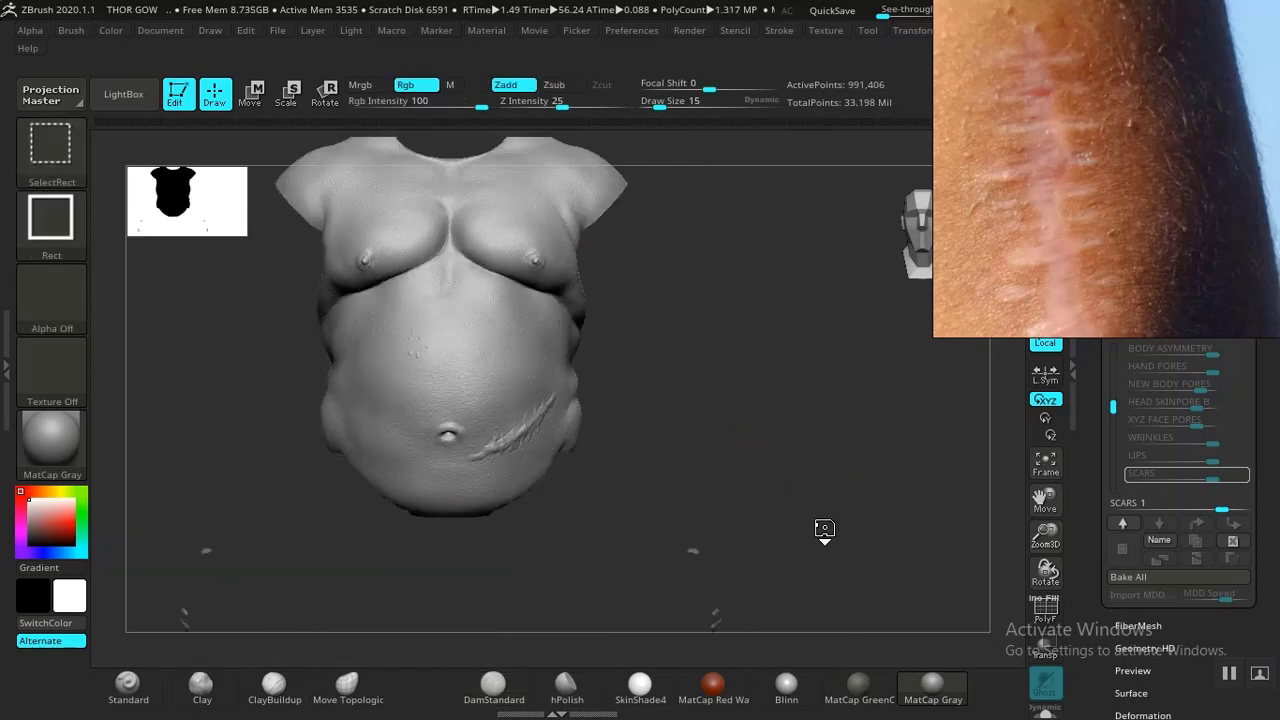
{"action": "left_click", "coordinate": [814, 522], "text": "ctrl+shift"}
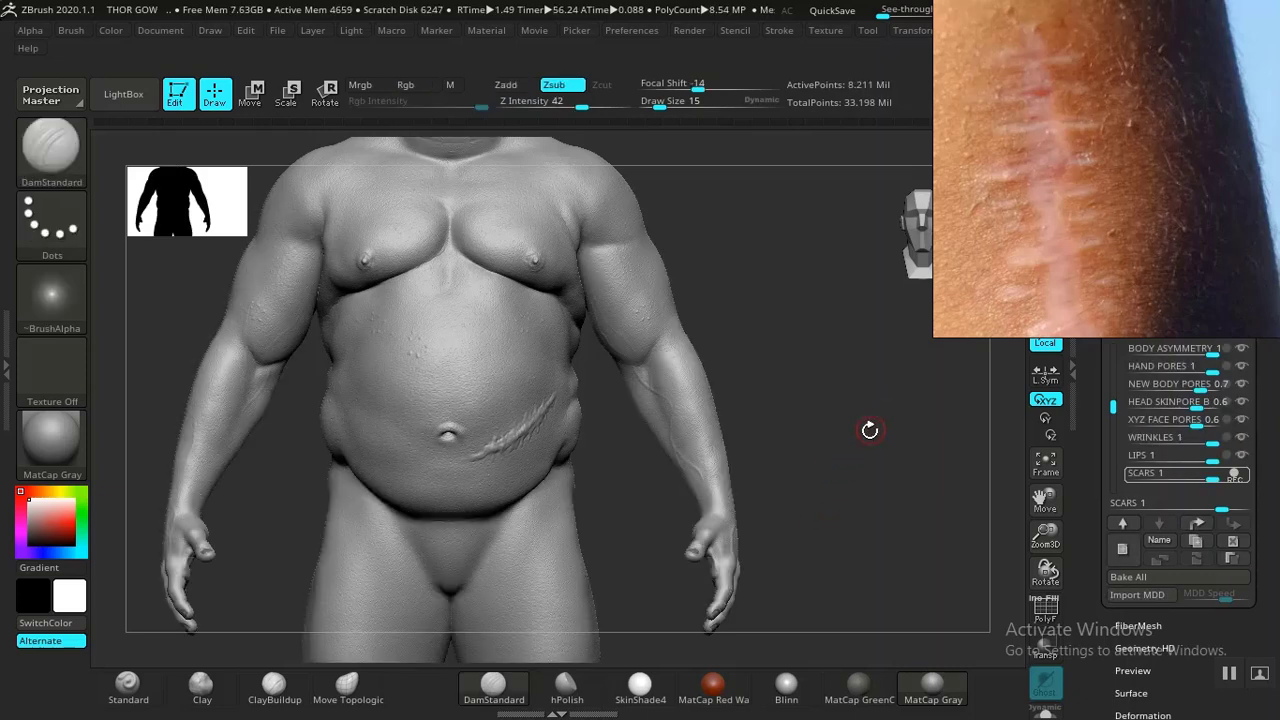
{"action": "left_click_drag", "start_coordinate": [841, 441], "coordinate": [866, 460], "text": "alt"}
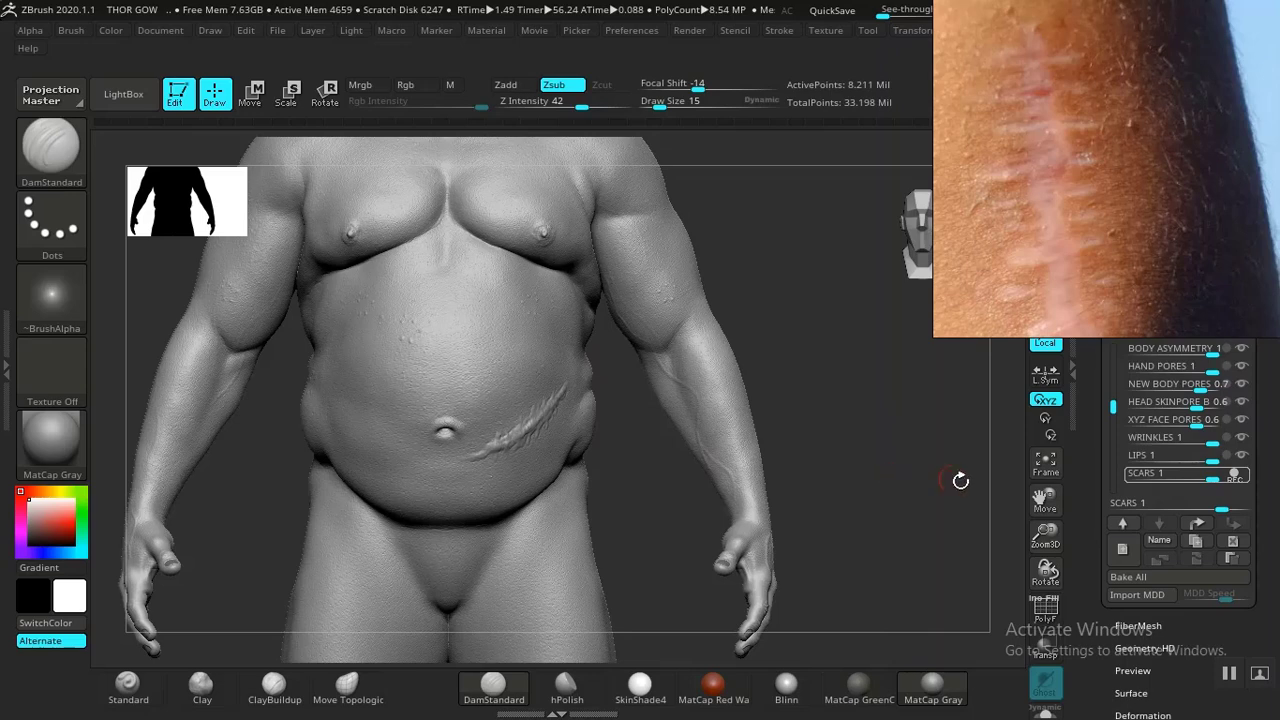
{"action": "left_click_drag", "start_coordinate": [960, 481], "coordinate": [880, 507]}
- Open the Geometry HD settings and switch the model into Sculpt HD mode
{"action": "left_click_drag", "start_coordinate": [1077, 494], "coordinate": [1067, 442]}
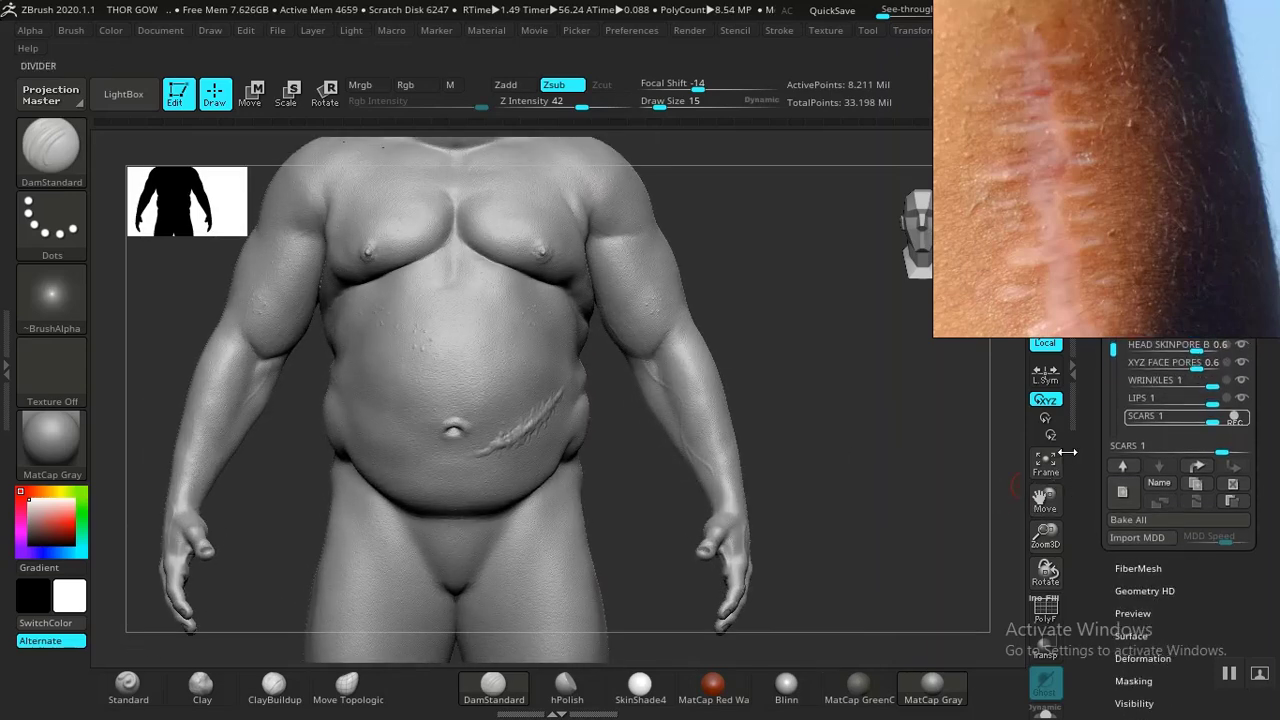
{"action": "left_click_drag", "start_coordinate": [1078, 486], "coordinate": [1108, 494]}
{"action": "left_click", "coordinate": [1136, 395]}
{"action": "left_click_drag", "start_coordinate": [1106, 444], "coordinate": [1096, 576]}
{"action": "left_click", "coordinate": [1127, 444]}
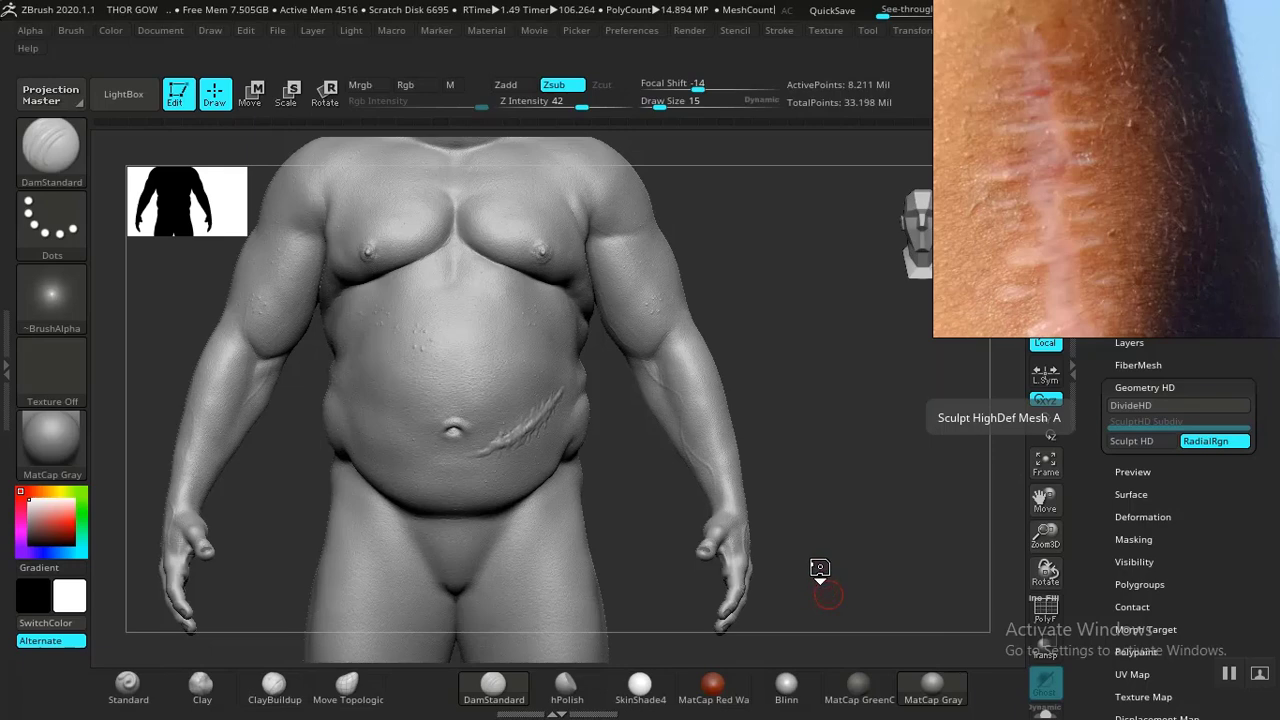
{"action": "mouse_move", "coordinate": [846, 523]}
{"action": "left_mouse_down"}
{"action": "mouse_move", "coordinate": [837, 451]}
{"action": "mouse_move", "coordinate": [826, 497]}
{"action": "mouse_move", "coordinate": [809, 502]}
{"action": "mouse_move", "coordinate": [916, 306]}
{"action": "left_mouse_up"}
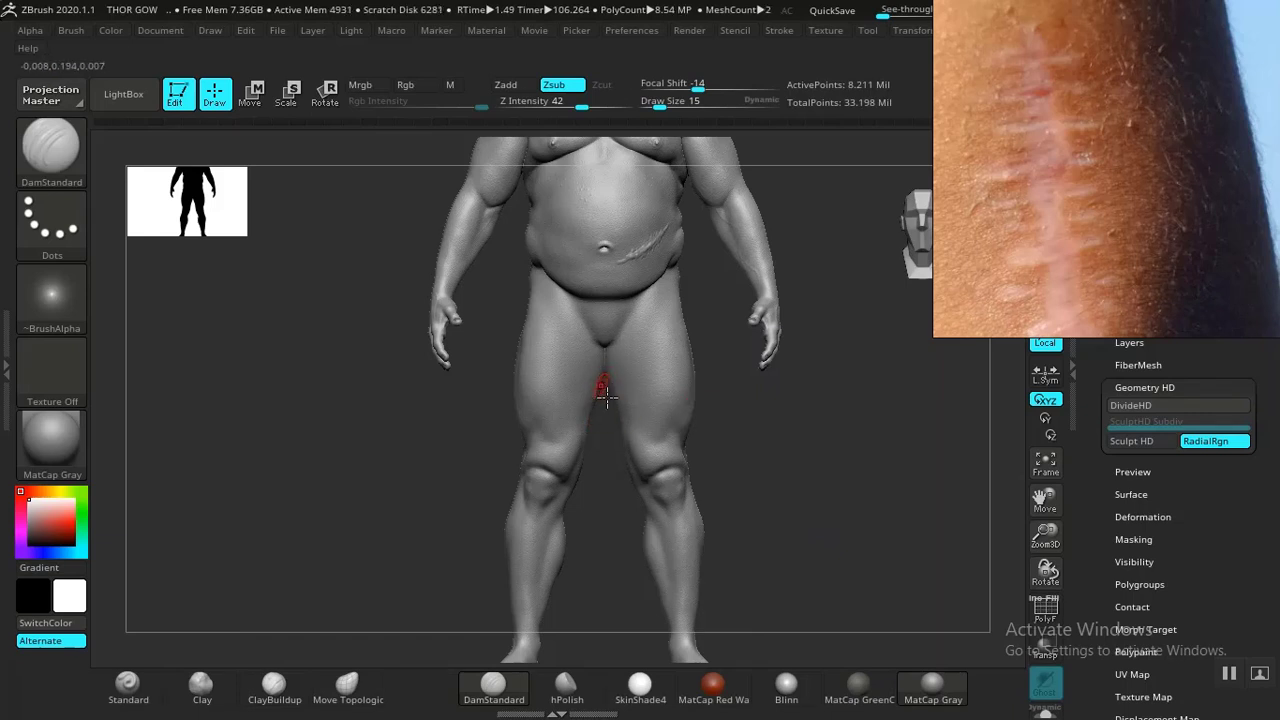
{"action": "key", "text": "a"}
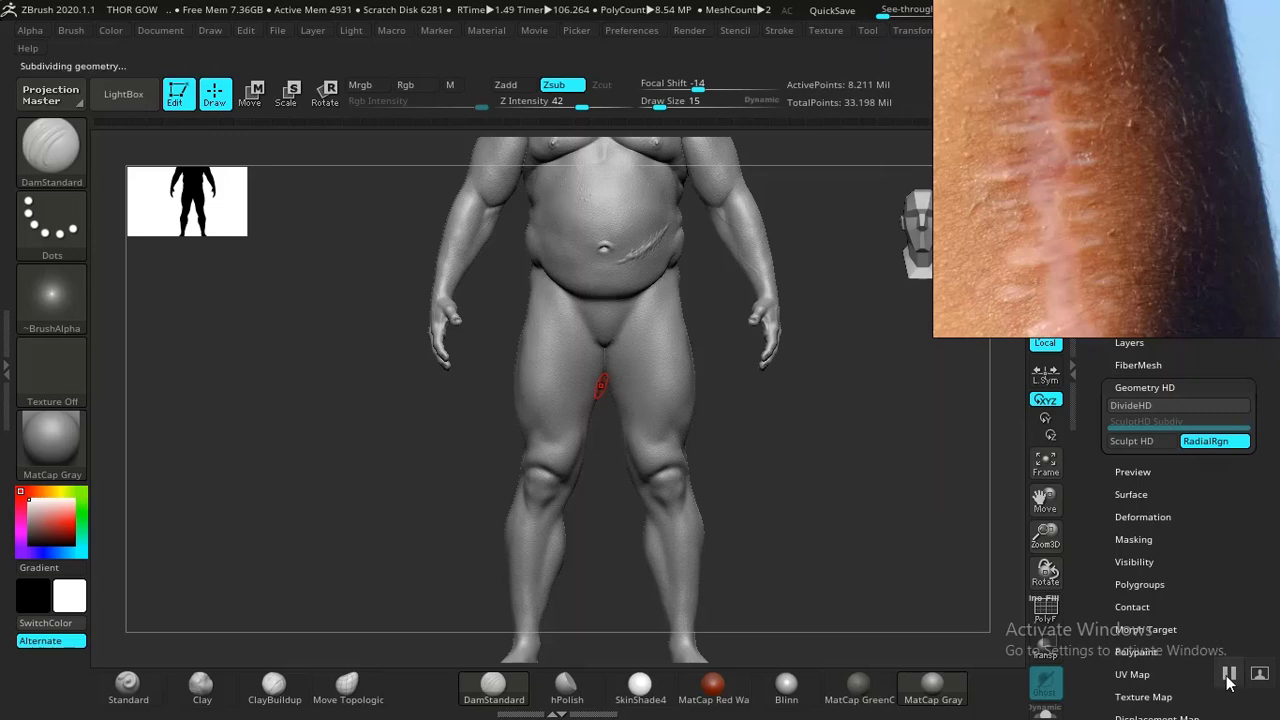
{"action": "mouse_move", "coordinate": [817, 388]}
{"action": "left_mouse_down"}
{"action": "mouse_move", "coordinate": [874, 569]}
{"action": "mouse_move", "coordinate": [817, 409]}
{"action": "mouse_move", "coordinate": [823, 371]}
{"action": "left_mouse_up"}
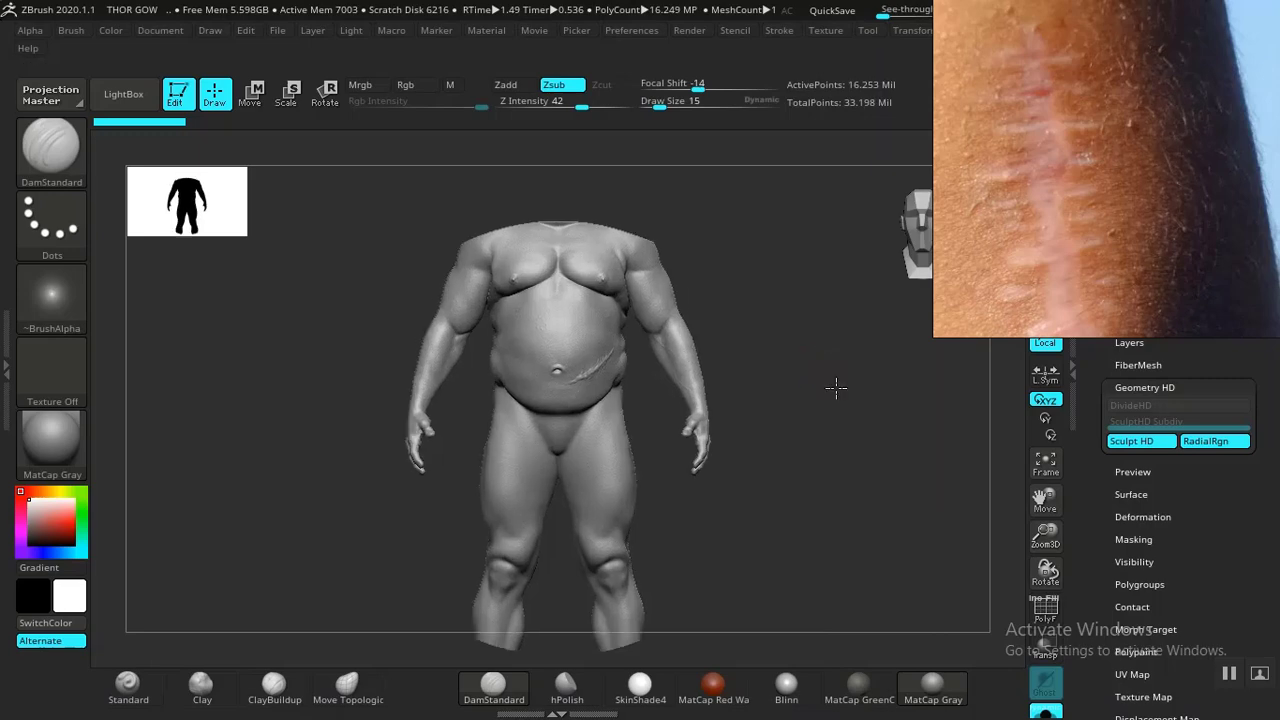
- Carve DamStandard strokes along the full length of the belly scar in Sculpt HD
{"action": "left_click_drag", "start_coordinate": [933, 611], "coordinate": [880, 394]}
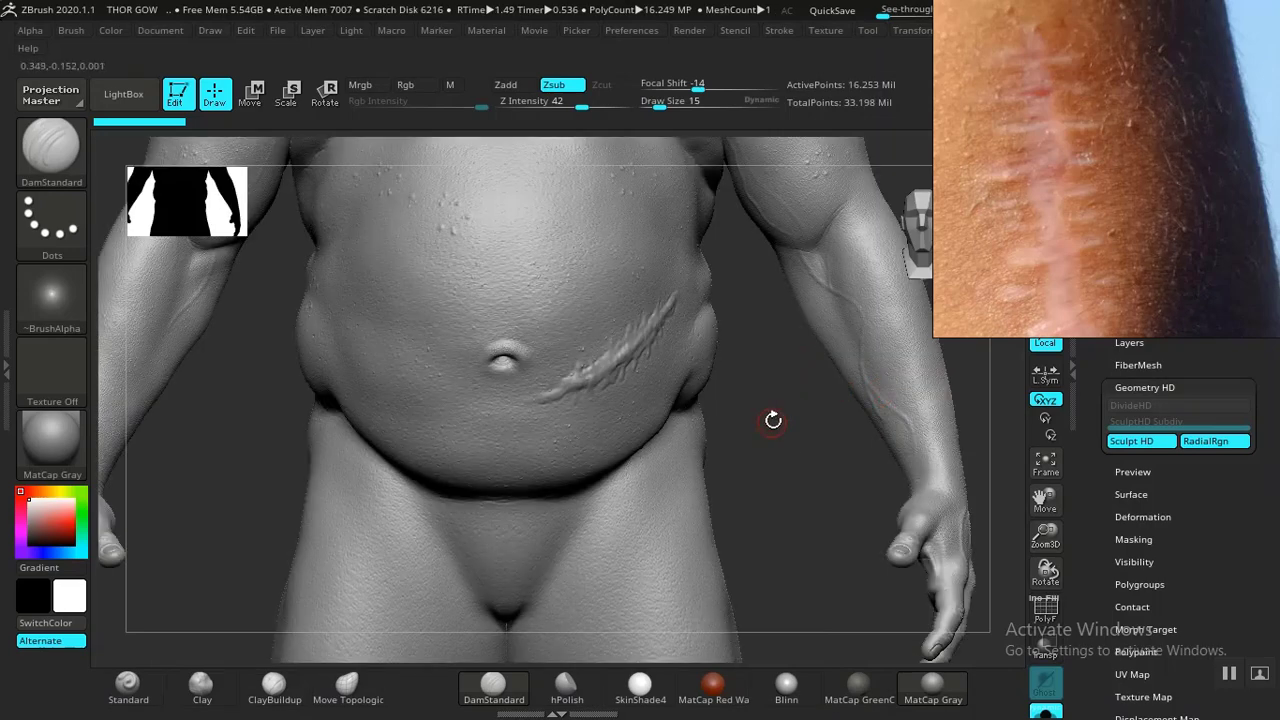
{"action": "left_click_drag", "start_coordinate": [844, 585], "coordinate": [851, 606]}
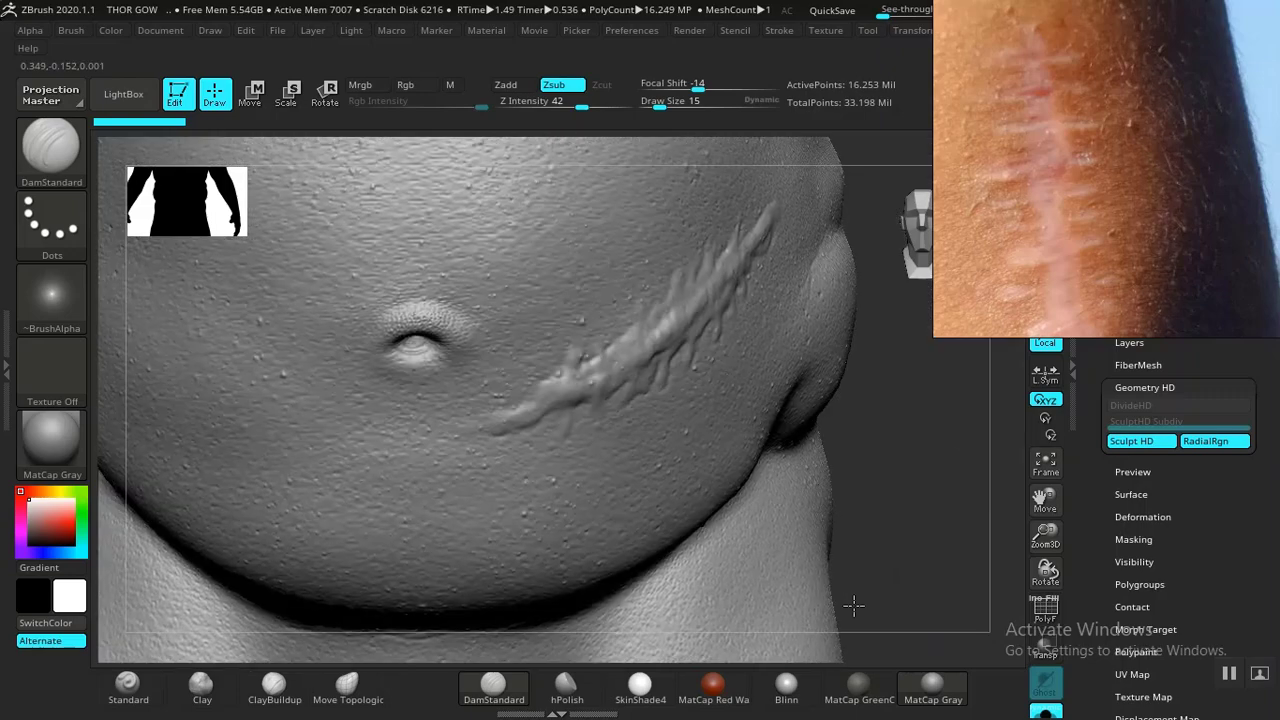
{"action": "mouse_move", "coordinate": [914, 480]}
{"action": "left_mouse_down"}
{"action": "mouse_move", "coordinate": [902, 497]}
{"action": "mouse_move", "coordinate": [964, 455]}
{"action": "left_mouse_up"}
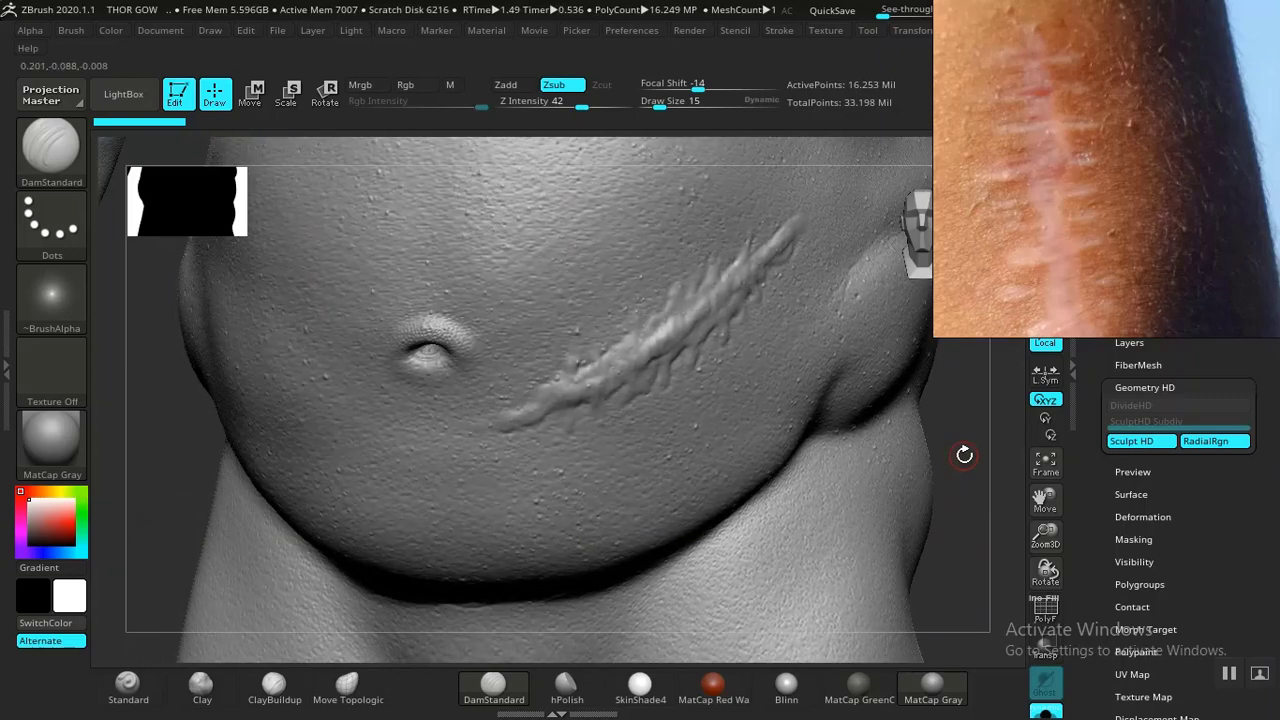
{"action": "left_click_drag", "start_coordinate": [984, 552], "coordinate": [986, 565]}
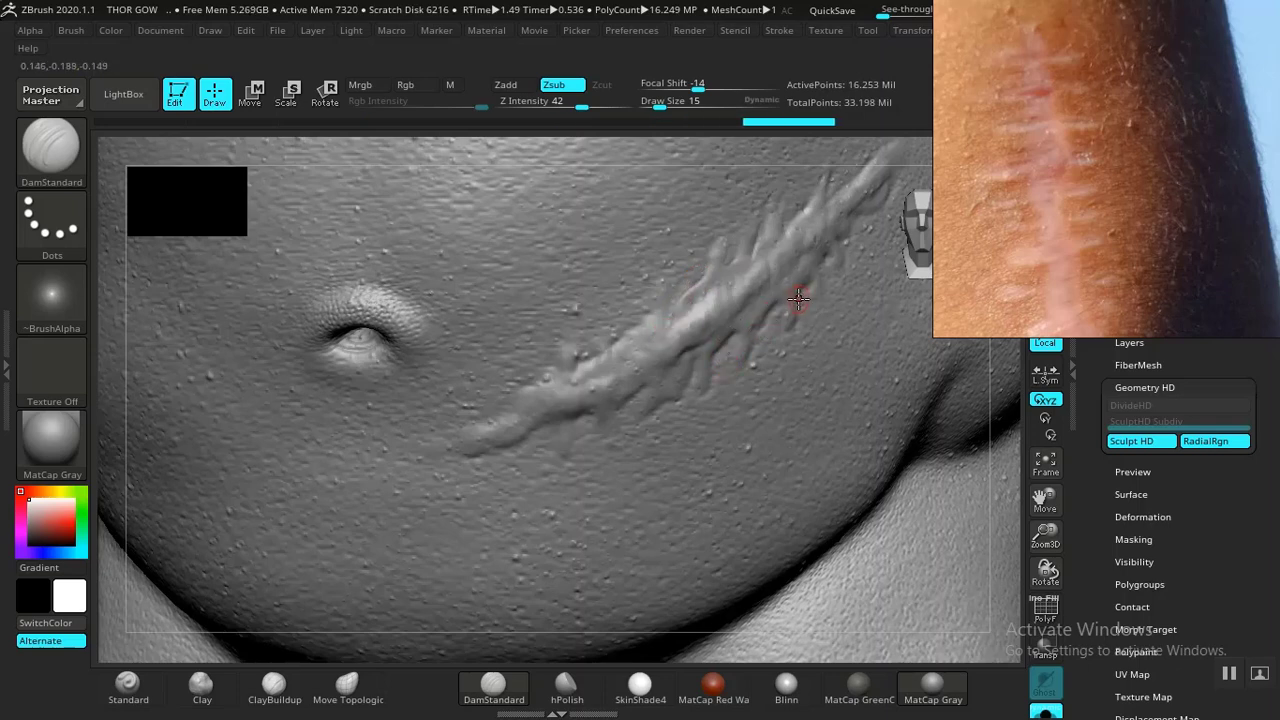
{"action": "mouse_move", "coordinate": [826, 258]}
{"action": "left_mouse_down"}
{"action": "mouse_move", "coordinate": [860, 208]}
{"action": "mouse_move", "coordinate": [614, 366]}
{"action": "mouse_move", "coordinate": [649, 323]}
{"action": "mouse_move", "coordinate": [612, 344]}
{"action": "mouse_move", "coordinate": [573, 342]}
{"action": "mouse_move", "coordinate": [603, 337]}
{"action": "mouse_move", "coordinate": [602, 324]}
{"action": "mouse_move", "coordinate": [580, 431]}
{"action": "mouse_move", "coordinate": [577, 415]}
{"action": "mouse_move", "coordinate": [554, 428]}
{"action": "mouse_move", "coordinate": [560, 457]}
{"action": "mouse_move", "coordinate": [623, 400]}
{"action": "mouse_move", "coordinate": [647, 413]}
{"action": "mouse_move", "coordinate": [689, 394]}
{"action": "mouse_move", "coordinate": [688, 352]}
{"action": "mouse_move", "coordinate": [504, 439]}
{"action": "left_mouse_up"}
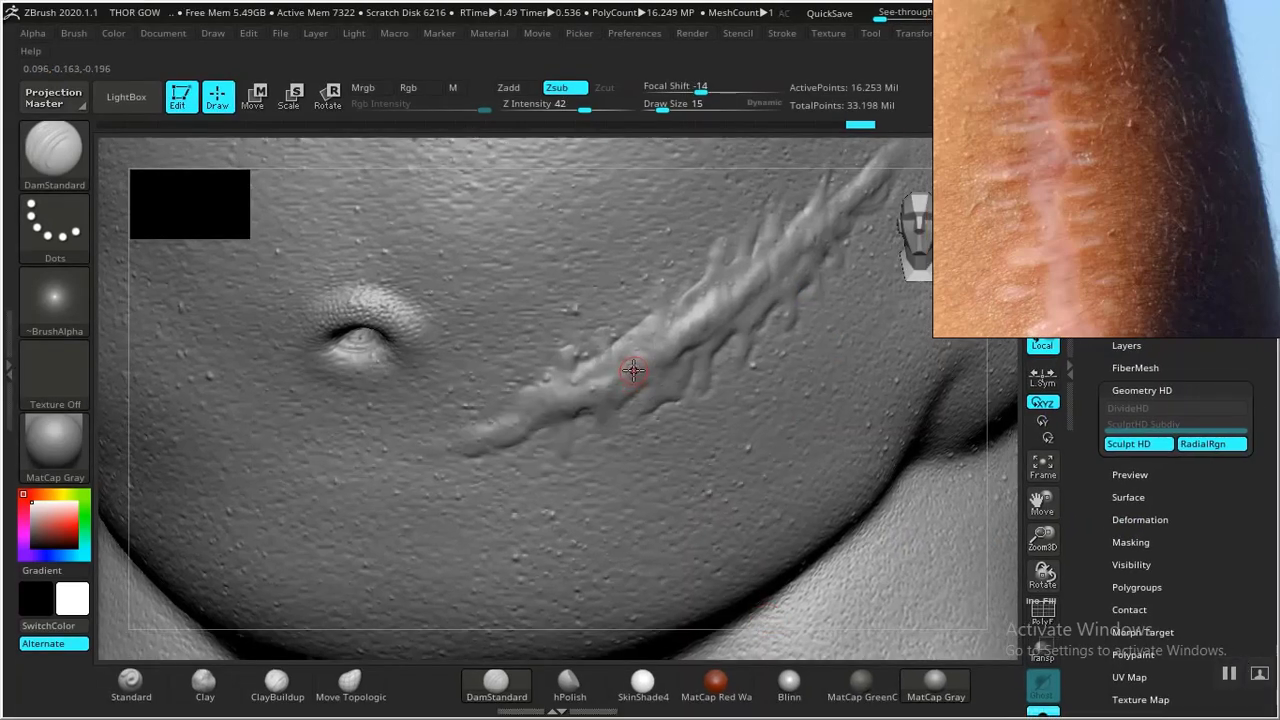
{"action": "mouse_move", "coordinate": [656, 334]}
{"action": "left_mouse_down"}
{"action": "mouse_move", "coordinate": [655, 376]}
{"action": "mouse_move", "coordinate": [690, 320]}
{"action": "mouse_move", "coordinate": [700, 338]}
{"action": "mouse_move", "coordinate": [755, 308]}
{"action": "left_mouse_up"}
{"action": "left_click_drag", "start_coordinate": [777, 255], "coordinate": [780, 280]}
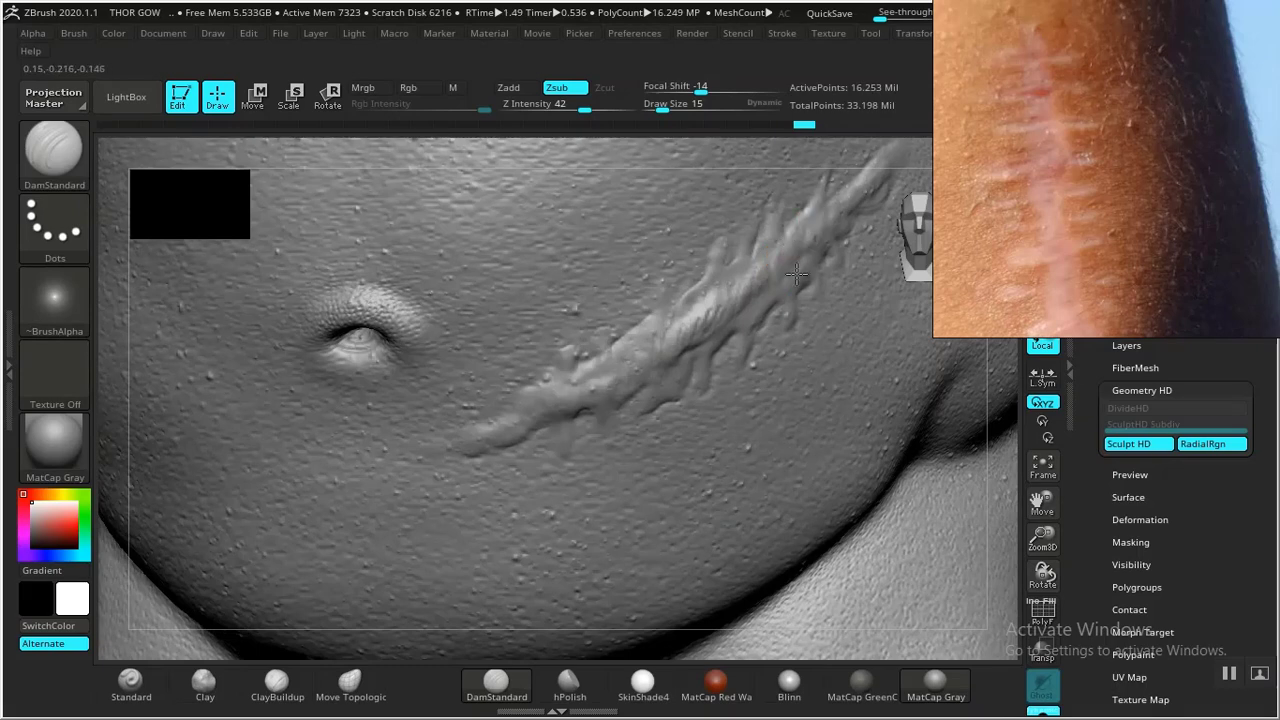
- Switch to the ClayBuildup brush and build up strokes along the diagonal belly scar's ridges
{"action": "key", "text": "shift"}
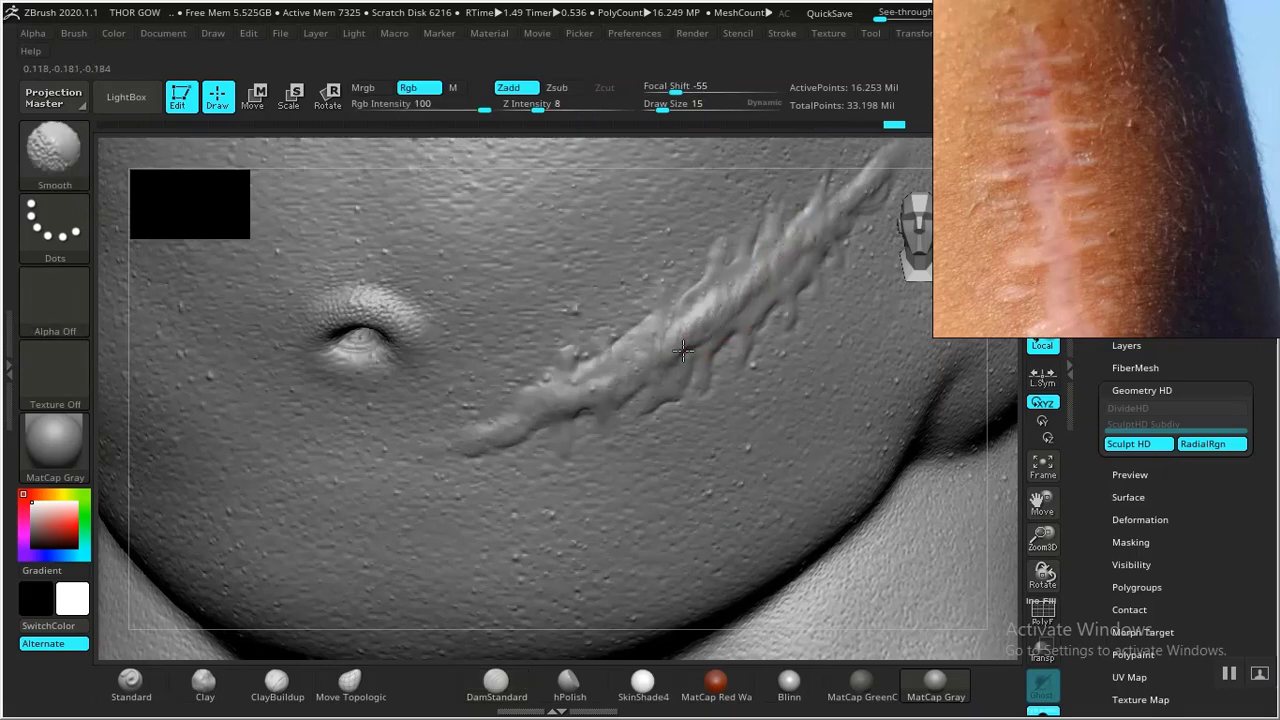
{"action": "left_click", "coordinate": [277, 683]}
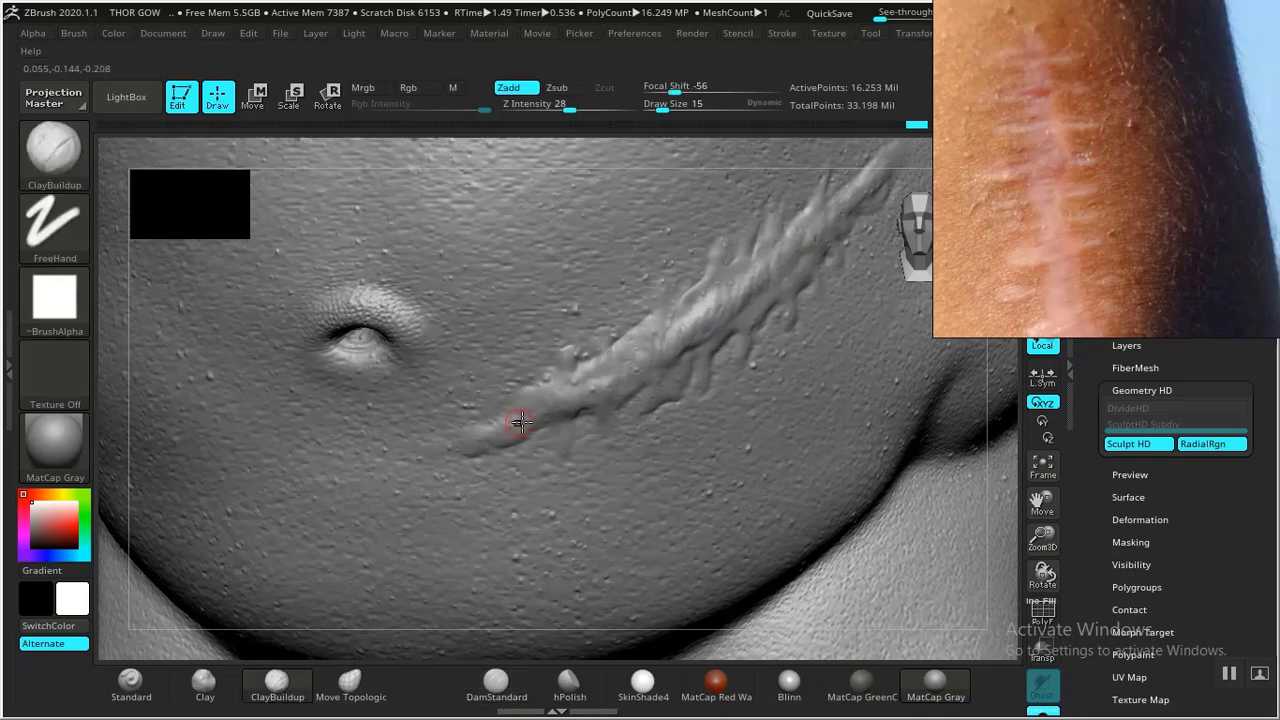
{"action": "left_click_drag", "start_coordinate": [521, 422], "coordinate": [651, 345]}
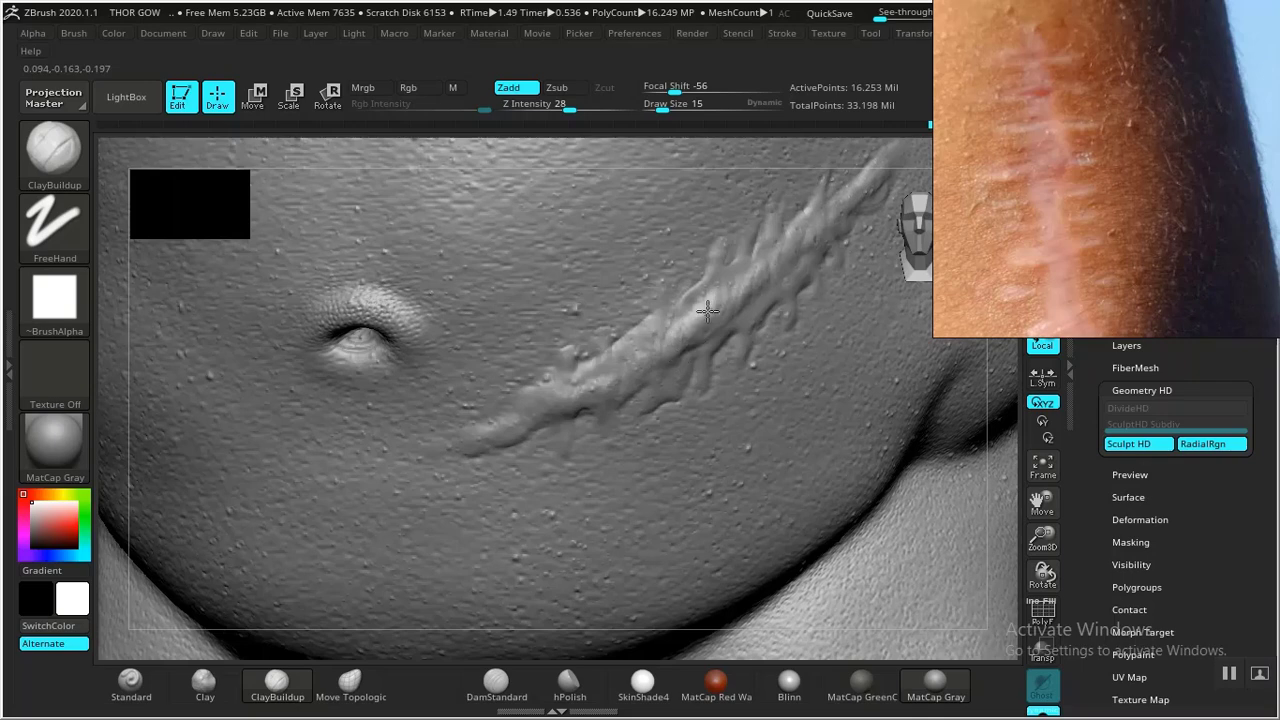
{"action": "mouse_move", "coordinate": [707, 311]}
{"action": "left_mouse_down"}
{"action": "mouse_move", "coordinate": [720, 318]}
{"action": "mouse_move", "coordinate": [754, 274]}
{"action": "mouse_move", "coordinate": [766, 283]}
{"action": "left_mouse_up"}
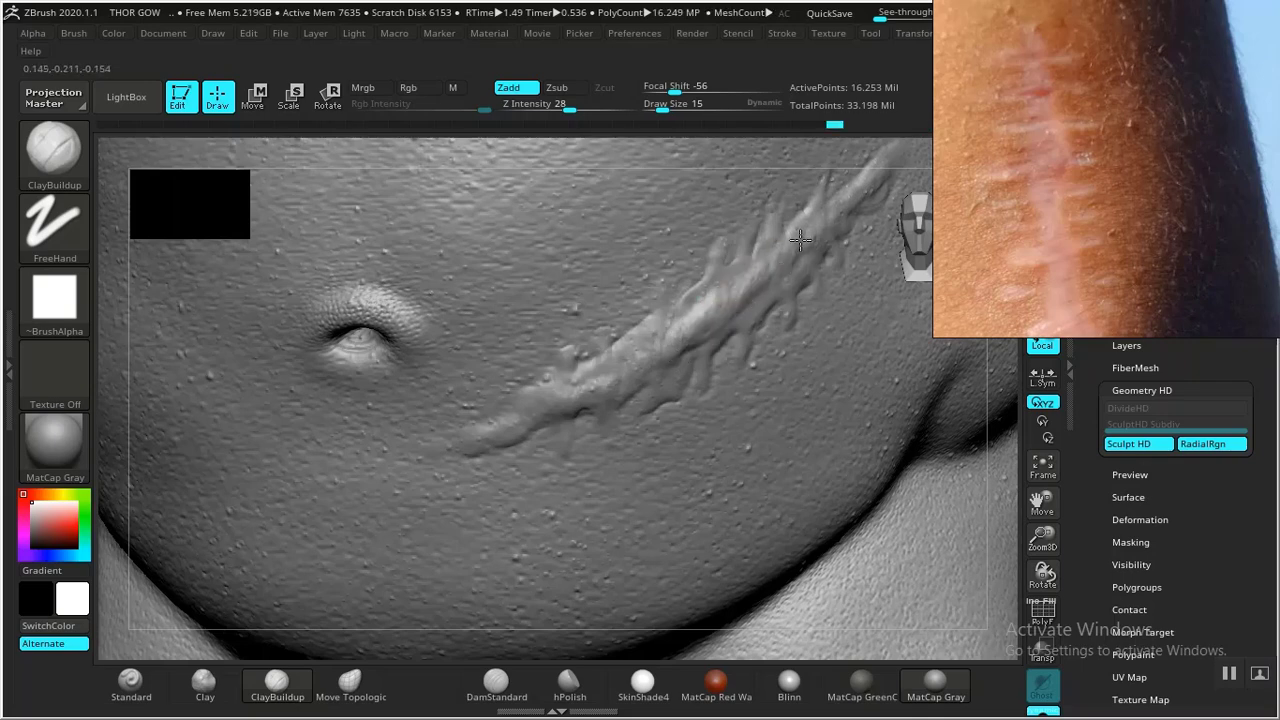
{"action": "left_click_drag", "start_coordinate": [800, 238], "coordinate": [837, 214]}
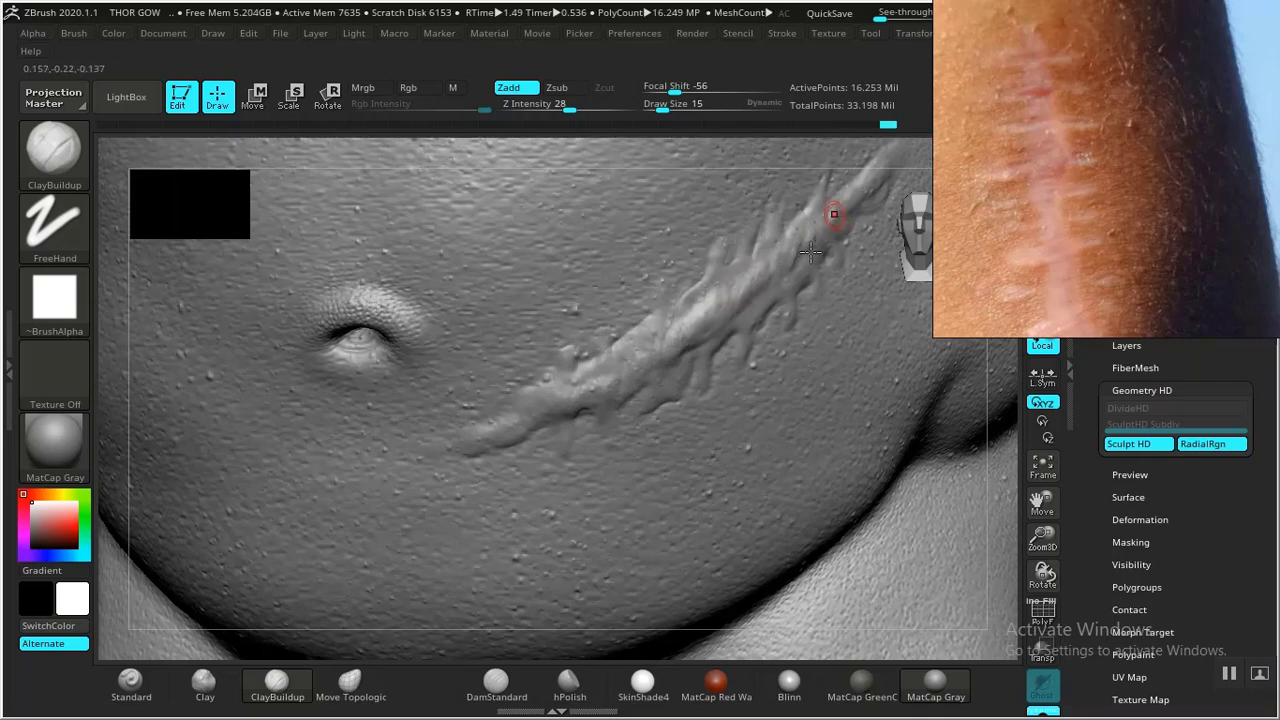
{"action": "mouse_move", "coordinate": [768, 278]}
{"action": "left_mouse_down"}
{"action": "mouse_move", "coordinate": [731, 286]}
{"action": "mouse_move", "coordinate": [686, 352]}
{"action": "mouse_move", "coordinate": [543, 402]}
{"action": "mouse_move", "coordinate": [540, 418]}
{"action": "mouse_move", "coordinate": [604, 404]}
{"action": "left_mouse_up"}
- Increase the draw size to 23 and add more ClayBuildup strokes along the scar's middle and ends
{"action": "key", "text": "bracketright"}
{"action": "left_click_drag", "start_coordinate": [681, 335], "coordinate": [703, 336]}
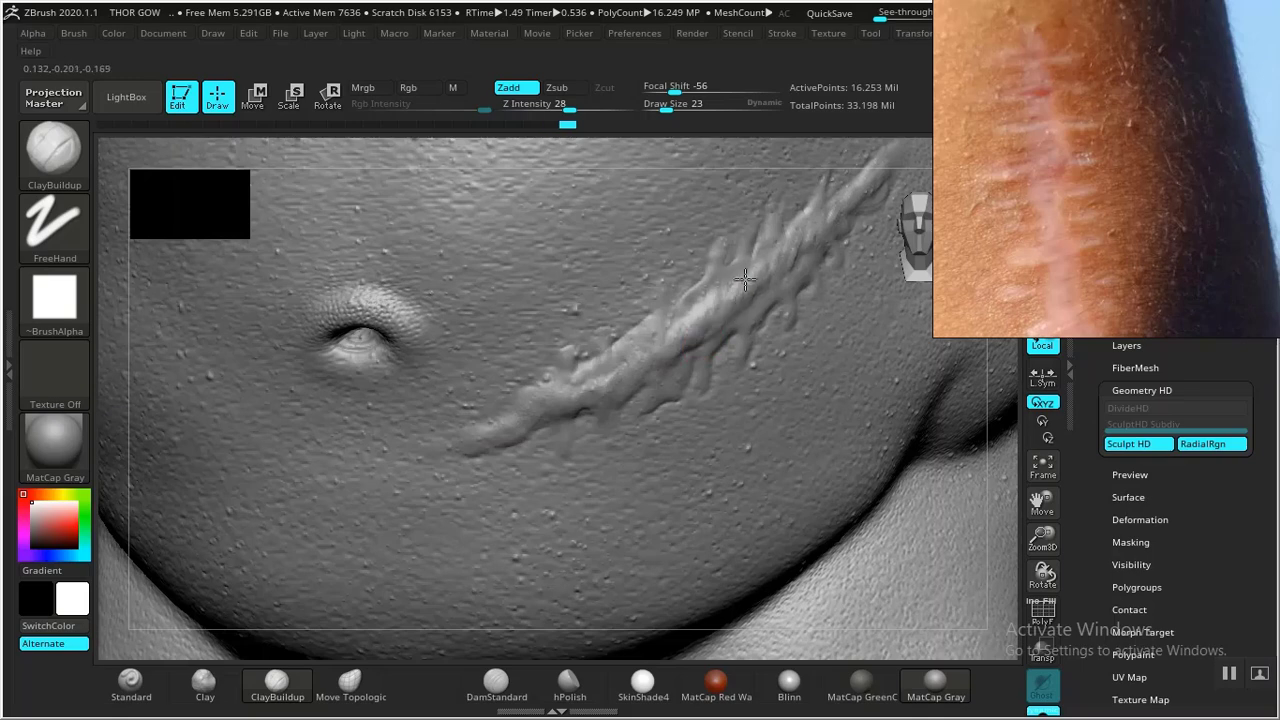
{"action": "left_click_drag", "start_coordinate": [851, 193], "coordinate": [872, 177]}
{"action": "left_click_drag", "start_coordinate": [548, 392], "coordinate": [482, 452]}
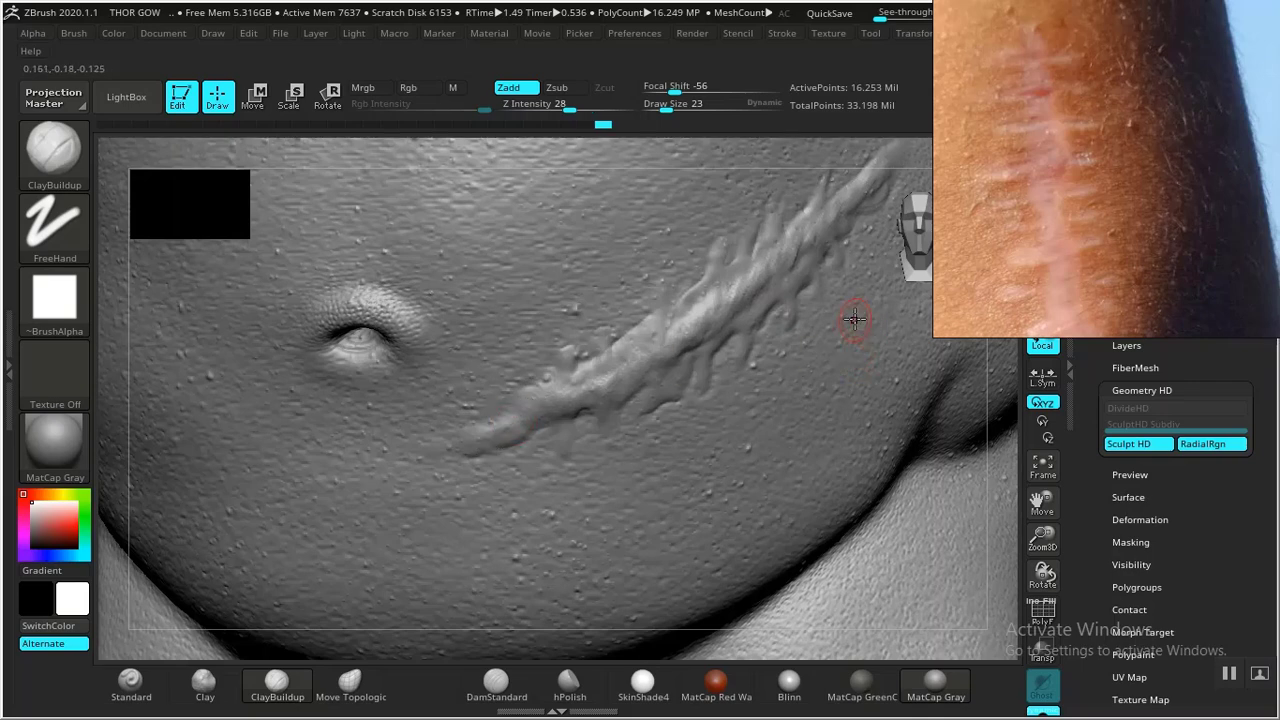
{"action": "left_click_drag", "start_coordinate": [847, 198], "coordinate": [856, 191]}
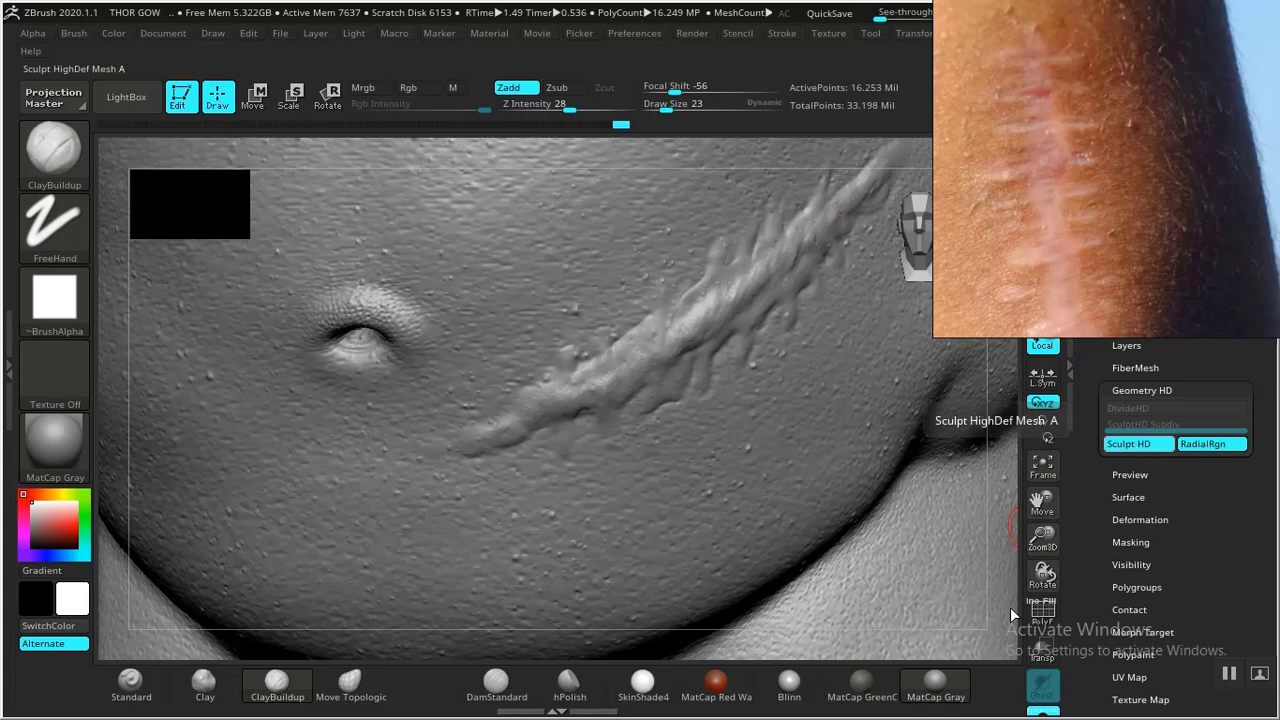
- Leave Sculpt HD mode and orbit around the full figure to review the belly scar, head and chest
{"action": "key", "text": "a"}
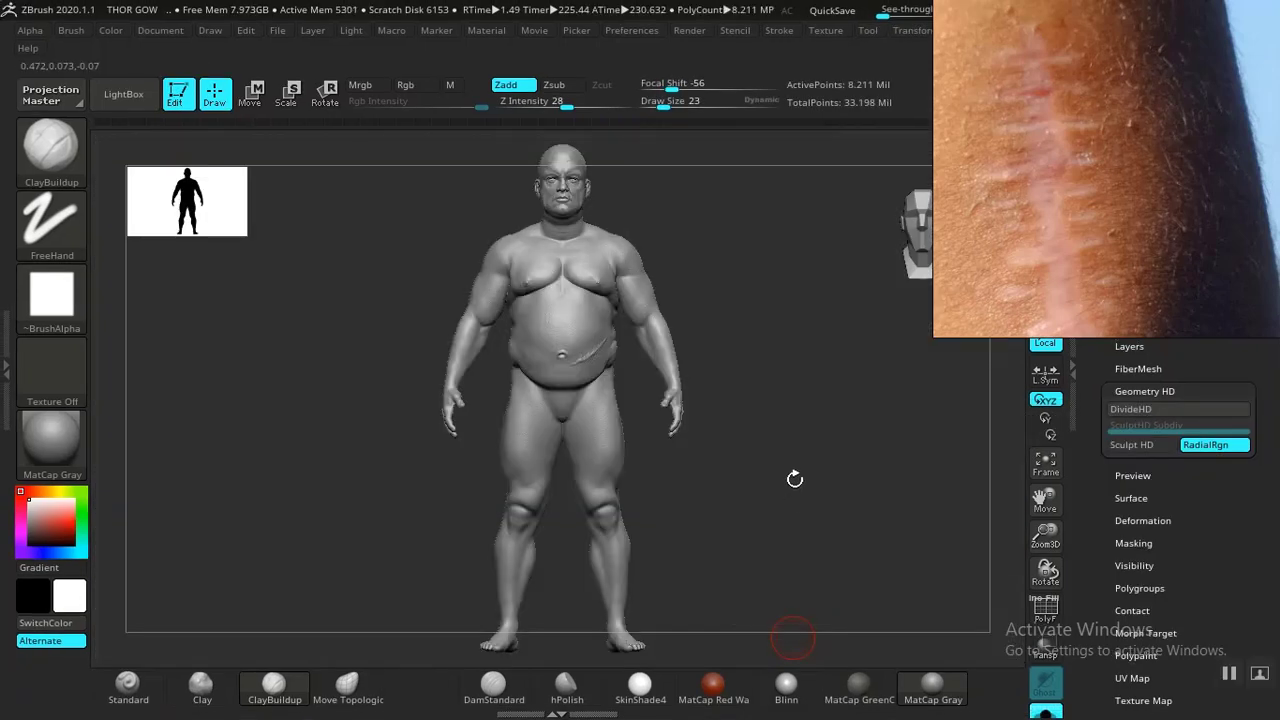
{"action": "mouse_move", "coordinate": [794, 477]}
{"action": "left_mouse_down"}
{"action": "mouse_move", "coordinate": [866, 623]}
{"action": "mouse_move", "coordinate": [888, 433]}
{"action": "left_mouse_up"}
{"action": "left_click_drag", "start_coordinate": [901, 481], "coordinate": [849, 503], "text": "alt"}
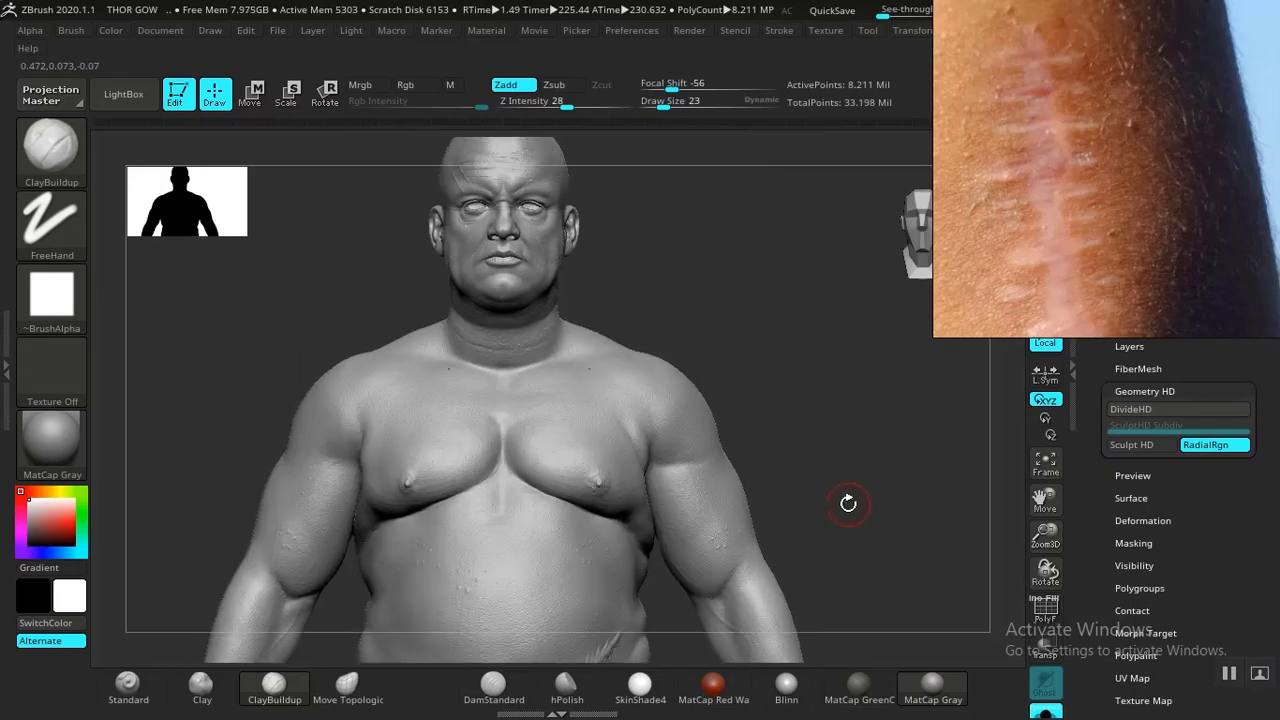
{"action": "left_click_drag", "start_coordinate": [823, 439], "coordinate": [824, 482], "text": "alt"}
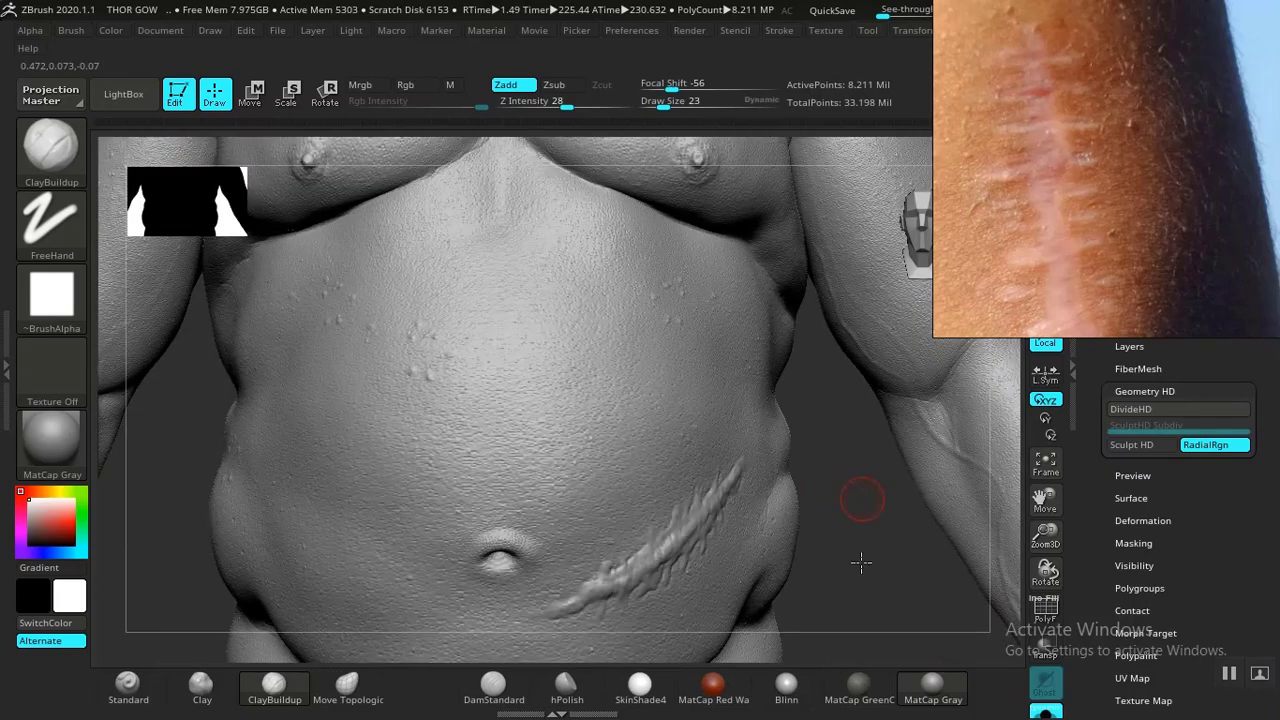
{"action": "left_click_drag", "start_coordinate": [862, 440], "coordinate": [862, 660], "text": "alt"}
{"action": "left_click_drag", "start_coordinate": [883, 153], "coordinate": [820, 632], "text": "alt"}
{"action": "left_click_drag", "start_coordinate": [746, 421], "coordinate": [845, 440]}
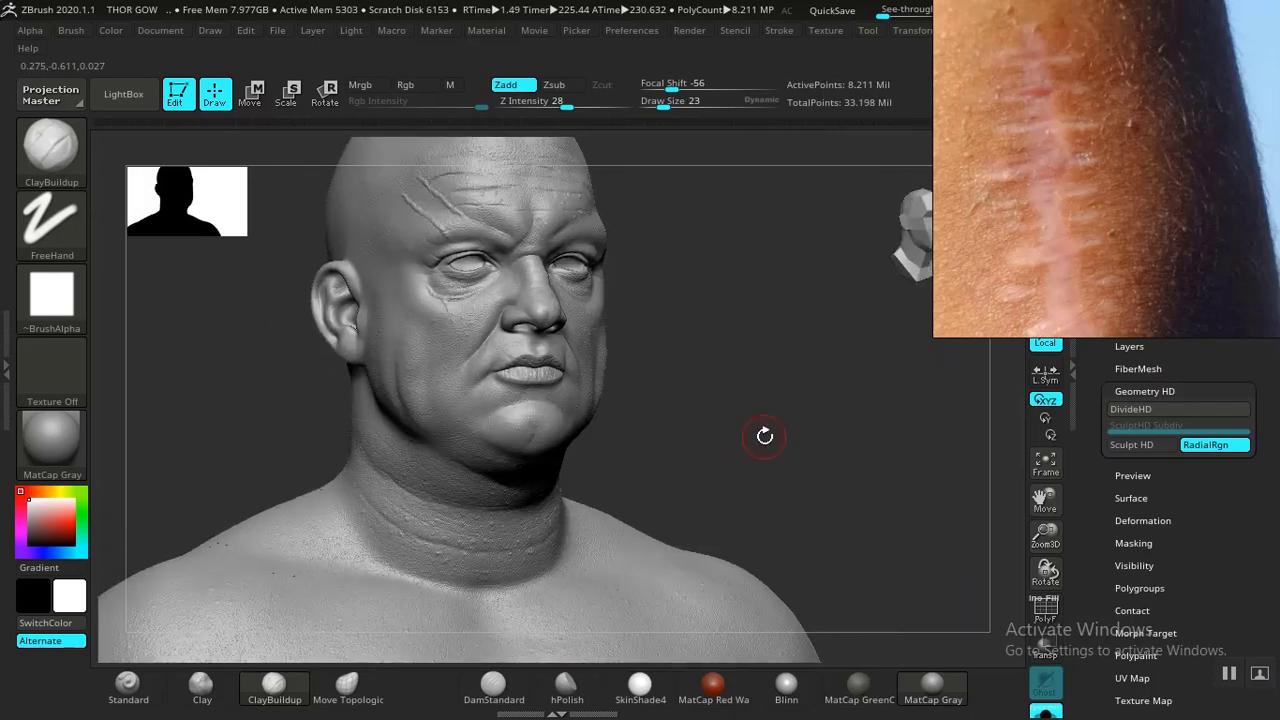
{"action": "left_click_drag", "start_coordinate": [751, 446], "coordinate": [888, 453]}
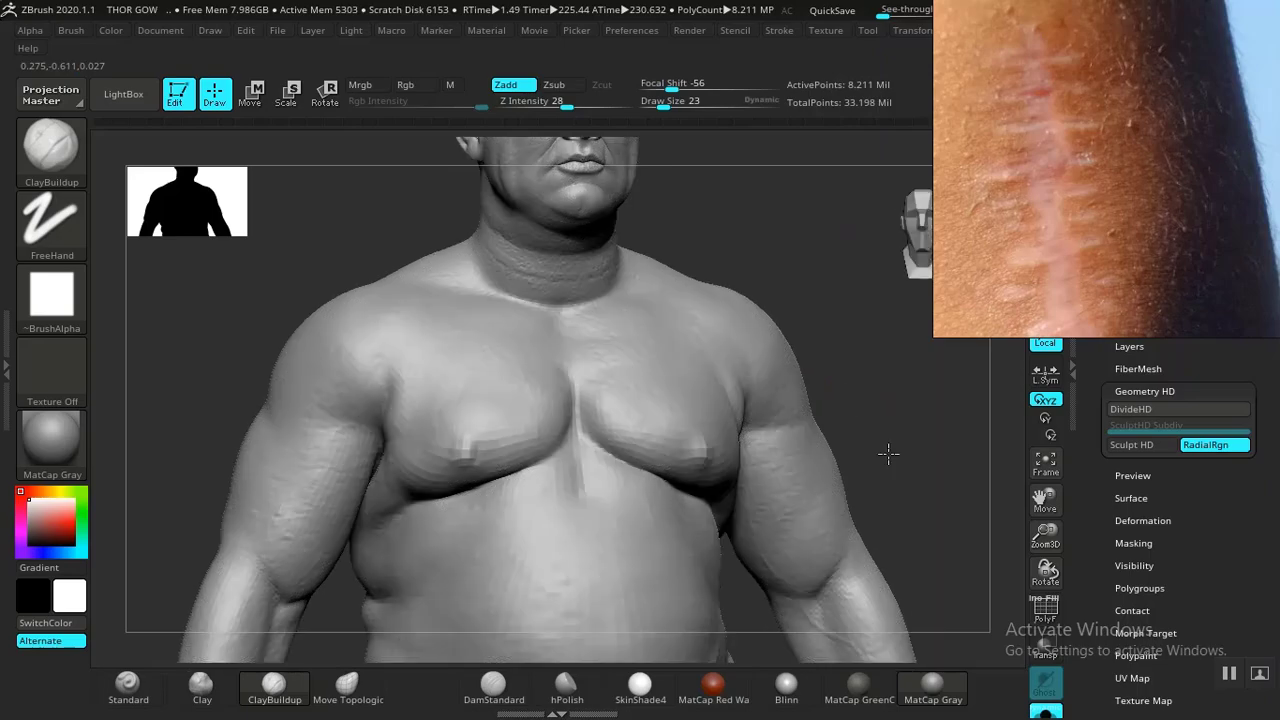